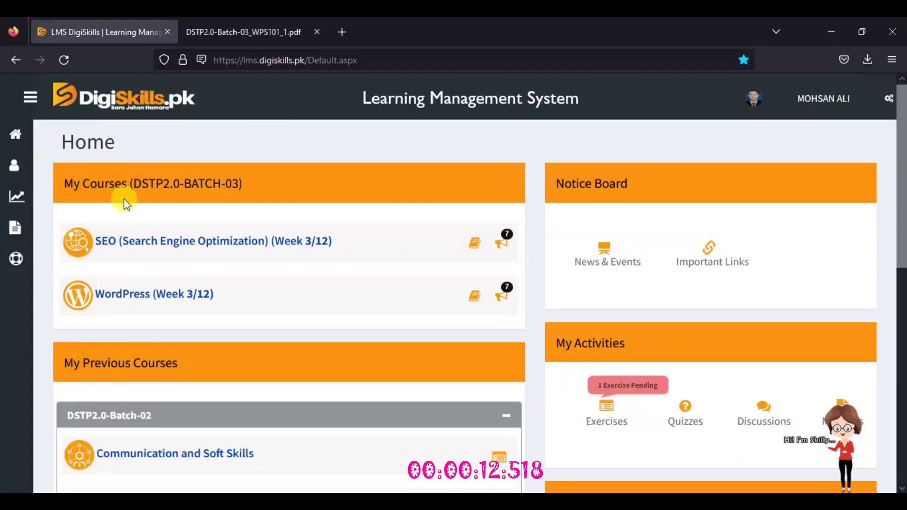
Step: Open the LMS Exercises list and switch to the WordPress Hands-on Exercise No. 1 PDF
click(608, 406)
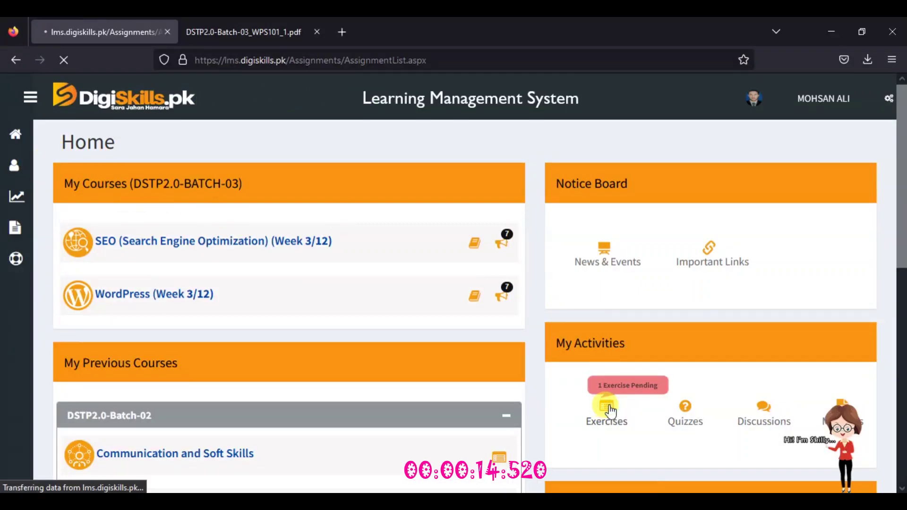
scroll(896, 274, down, 1)
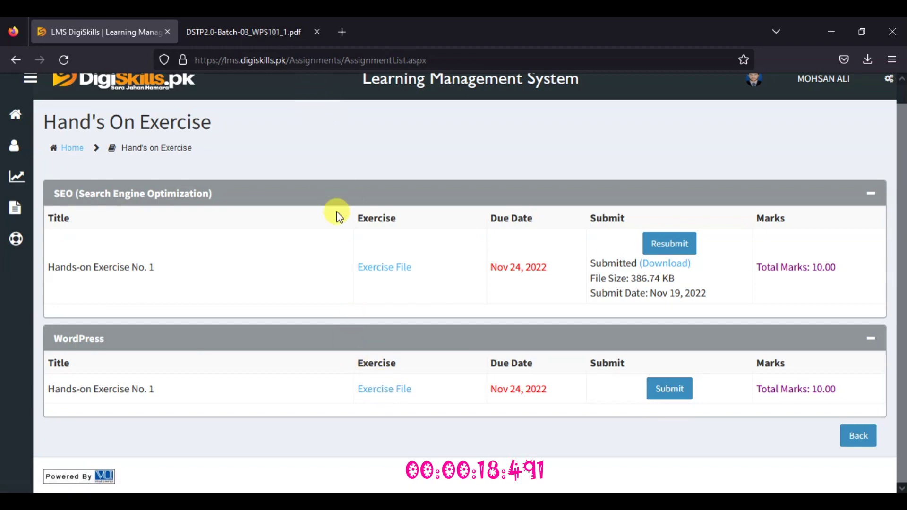
click(257, 22)
Step: Scroll through the exercise's instructions and learning outcomes, marking the title lines
drag(895, 243, 901, 110)
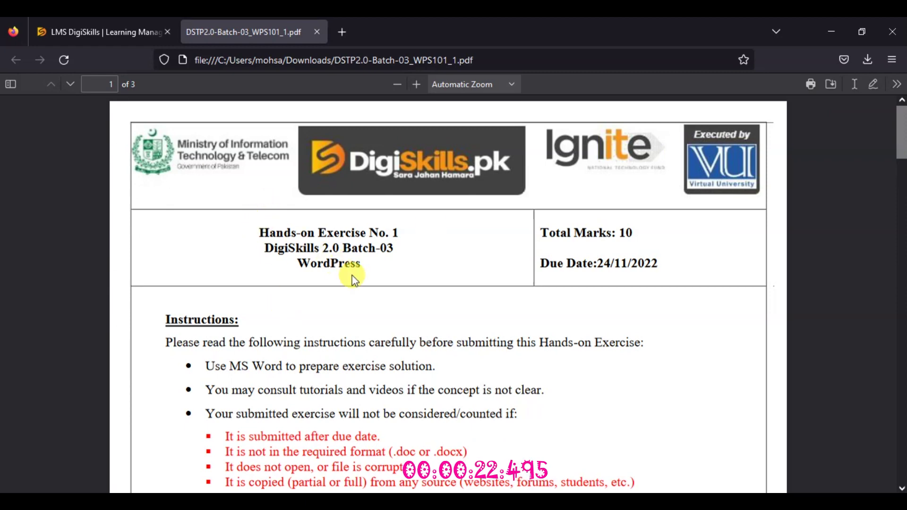
drag(359, 268, 258, 228)
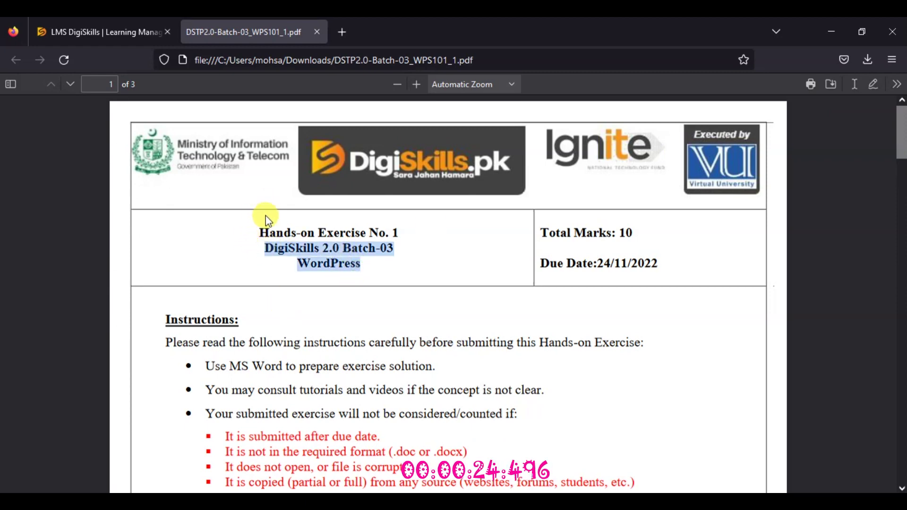
mouse_move(898, 121)
mouse_down()
mouse_move(900, 191)
mouse_move(902, 183)
mouse_up()
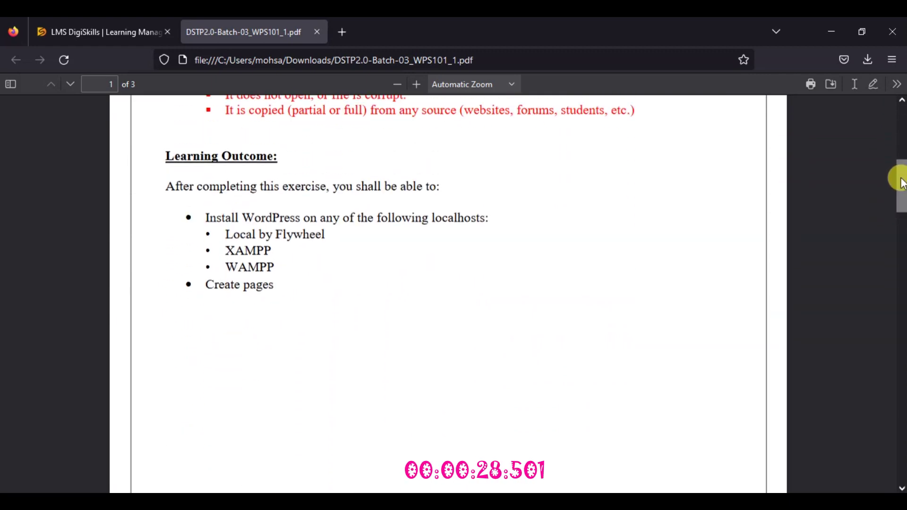
mouse_move(162, 182)
mouse_down()
mouse_move(284, 292)
mouse_move(265, 285)
mouse_up()
drag(896, 163, 893, 243)
Step: Select the Problem Statement's first sentence, then go to the Apache Friends XAMPP site
triple_click(419, 113)
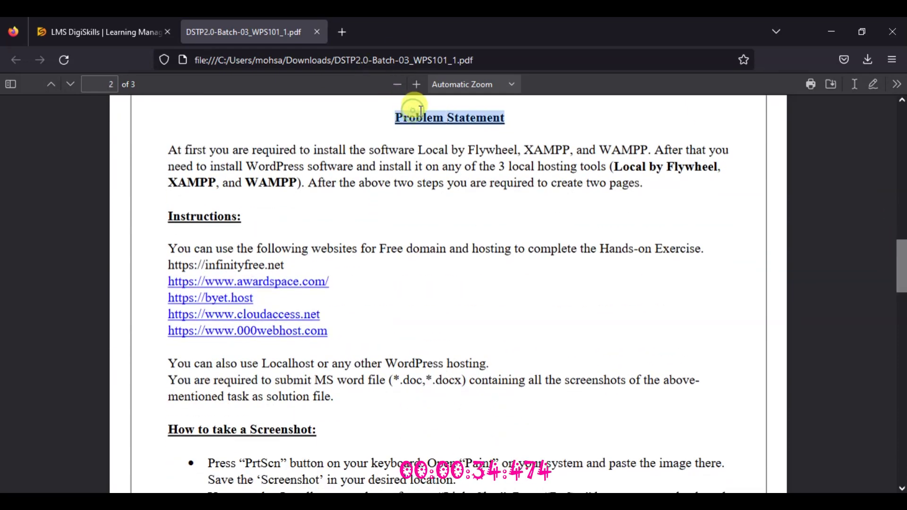
click(449, 118)
mouse_move(171, 152)
mouse_down()
mouse_move(607, 122)
mouse_move(651, 150)
mouse_up()
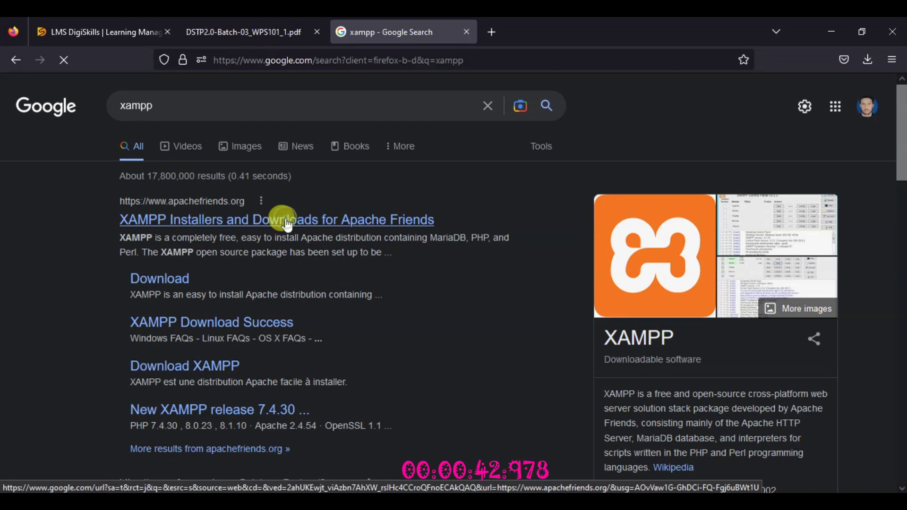
click(286, 217)
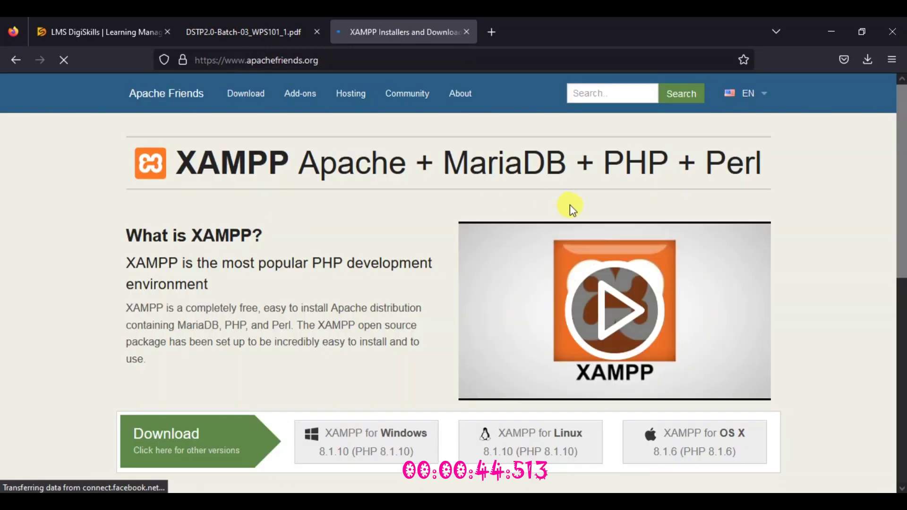
Step: Start the XAMPP 8.1.10 Windows installer download, check its progress, and close the success page
drag(903, 117, 903, 182)
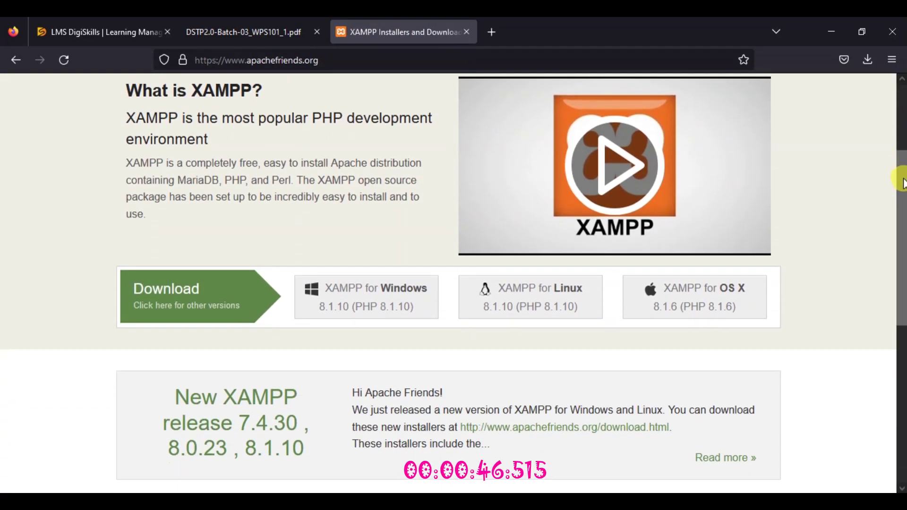
click(376, 309)
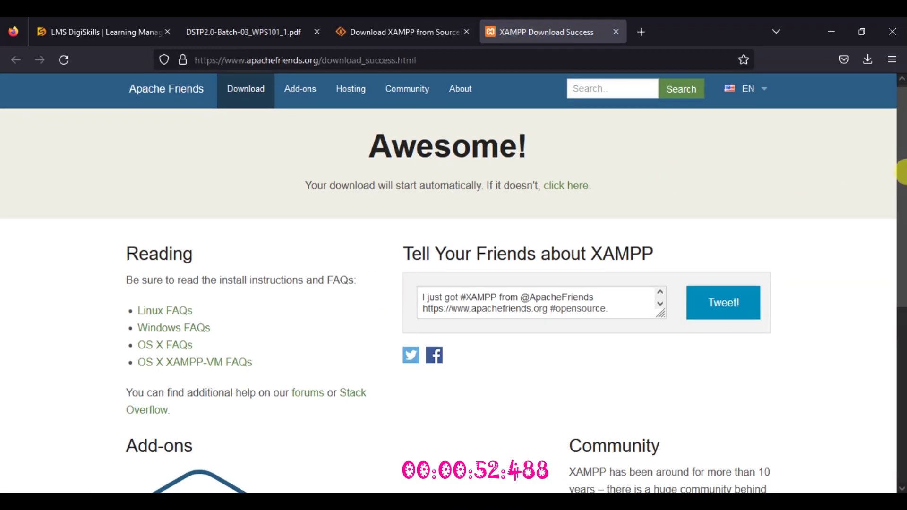
drag(308, 192, 483, 191)
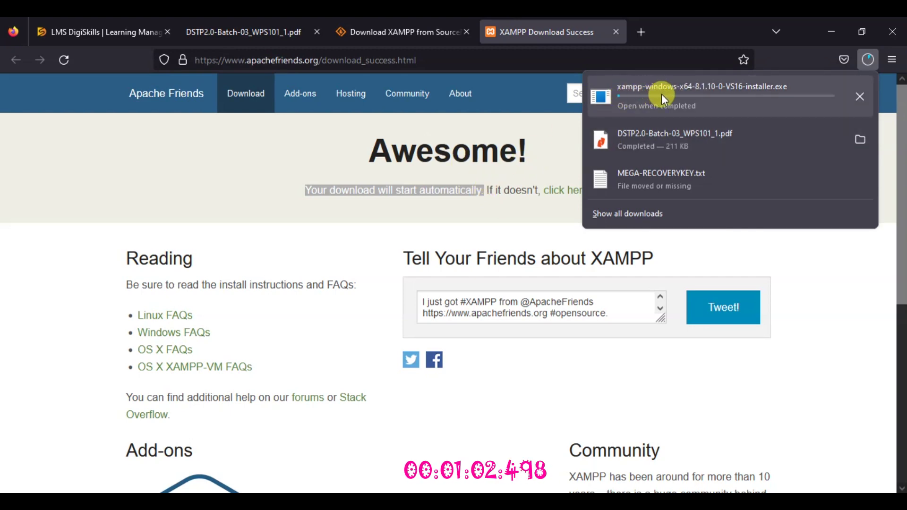
click(527, 140)
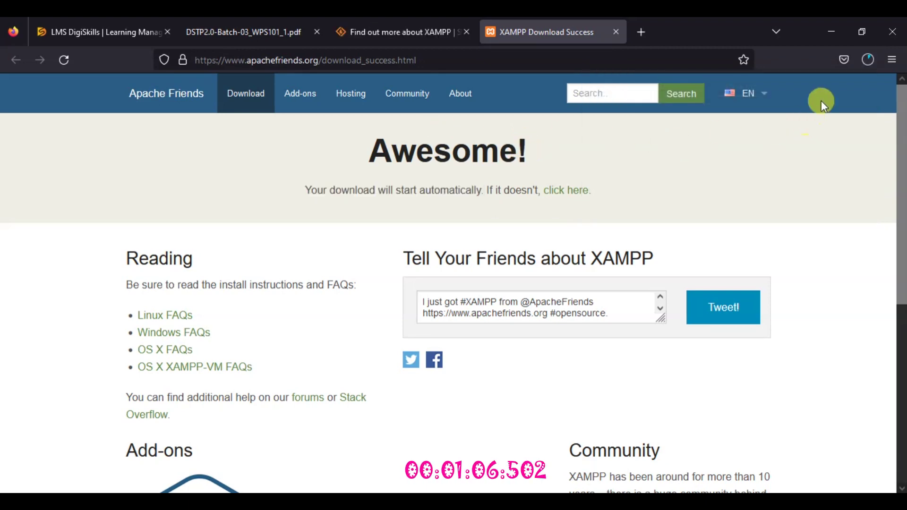
click(868, 60)
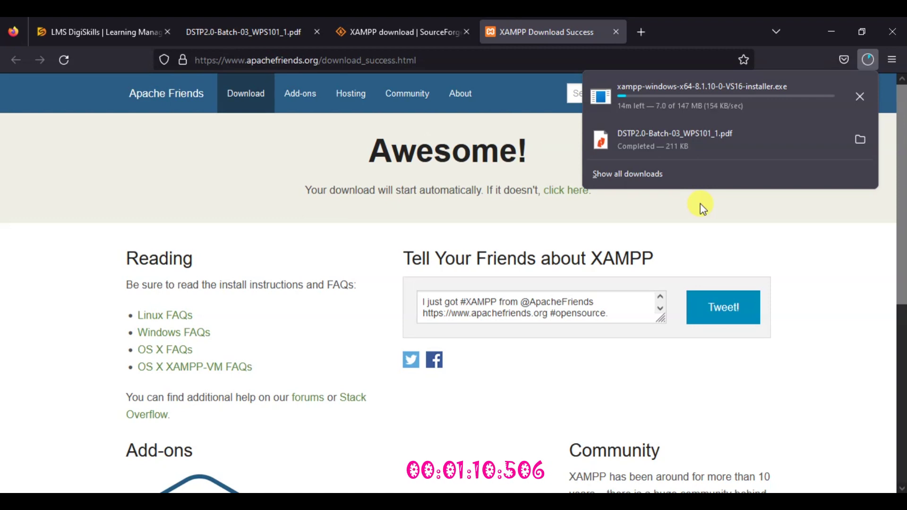
click(493, 173)
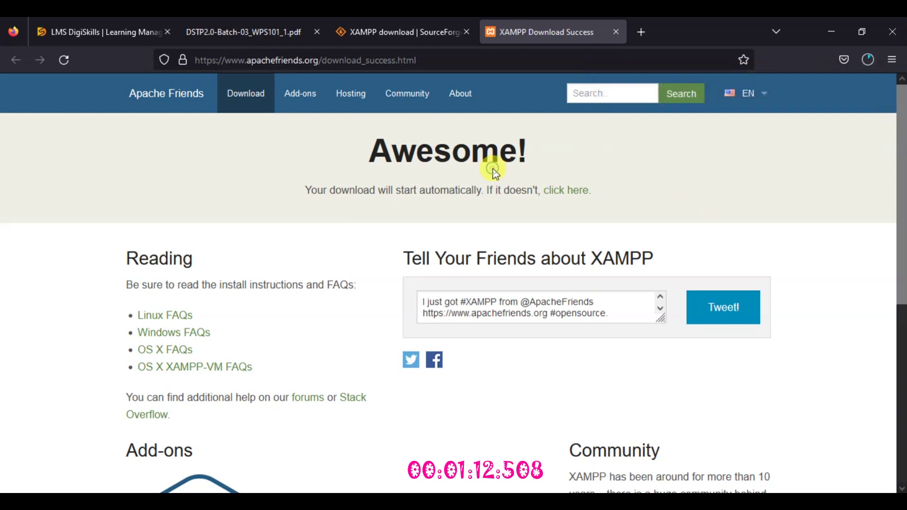
click(617, 32)
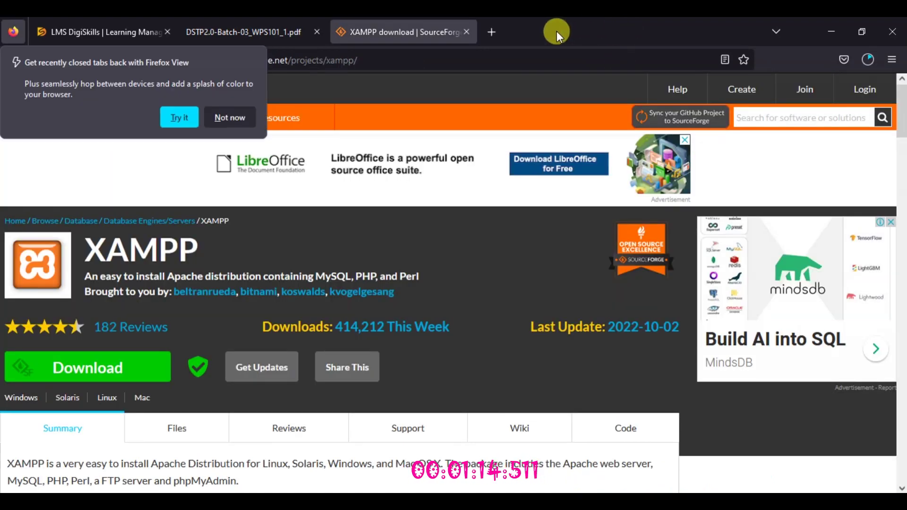
Step: Download wordpress-6.1.1.zip from WordPress.org in a new tab, confirm it finished, and close the tab
click(492, 31)
text(https://wordpress.org)
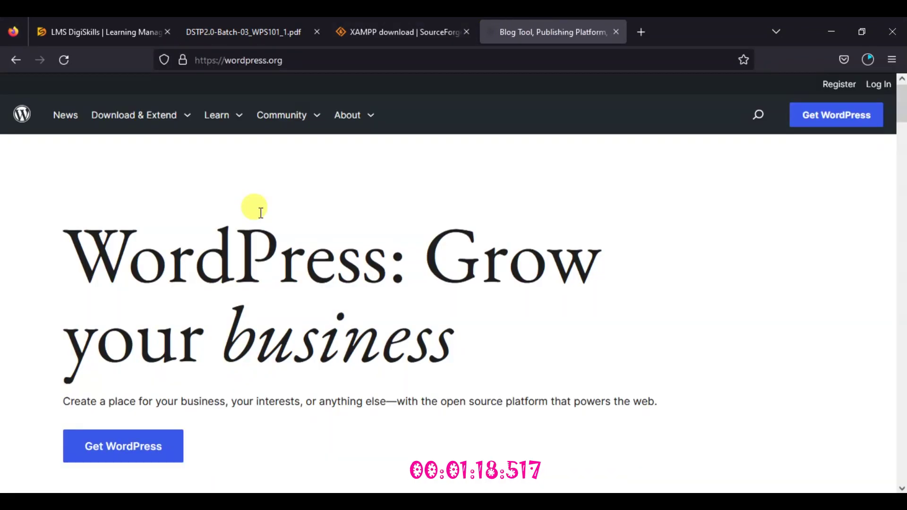
click(831, 117)
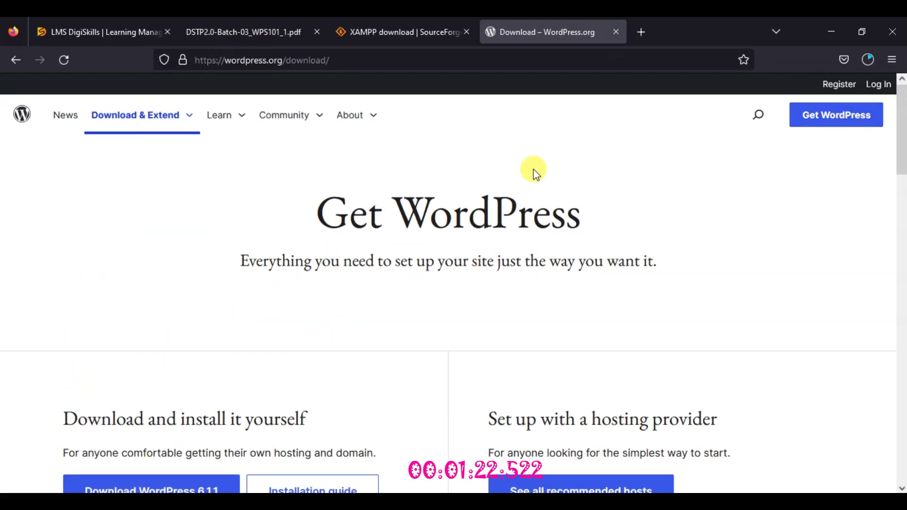
mouse_move(898, 126)
mouse_down()
mouse_move(902, 428)
mouse_move(902, 165)
mouse_up()
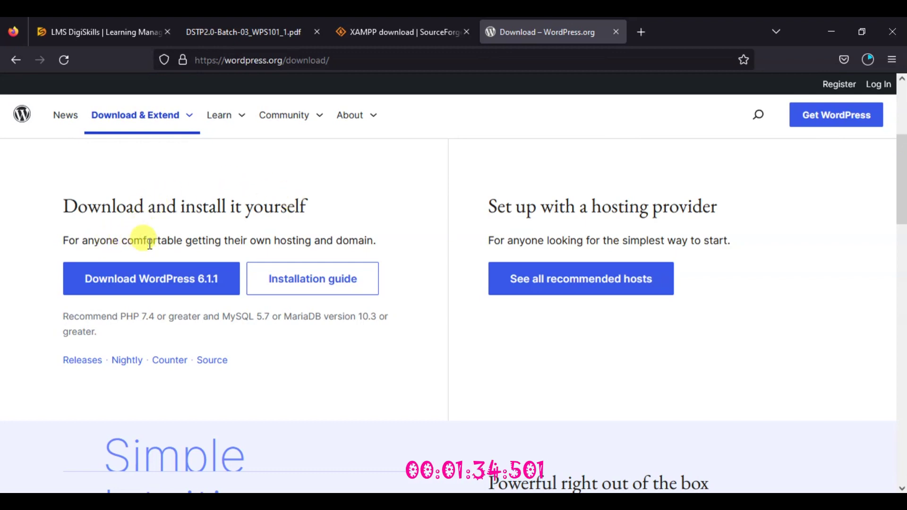
click(152, 278)
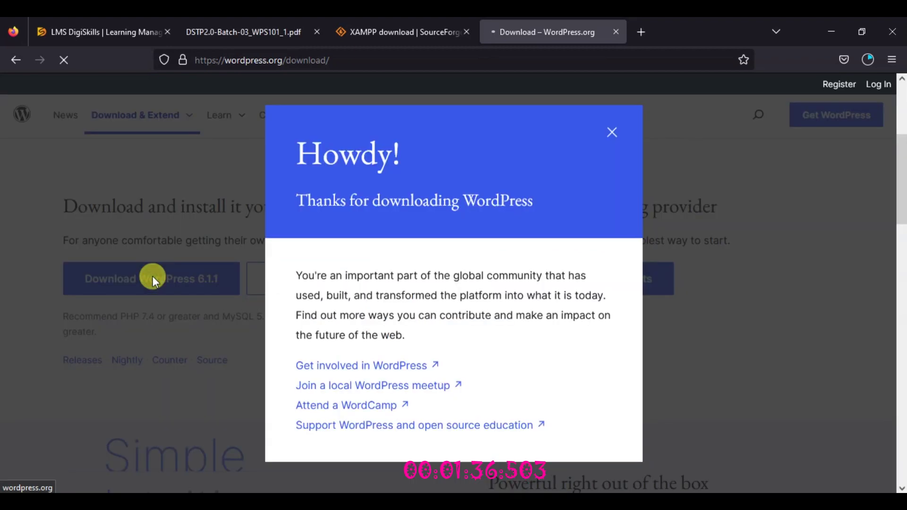
click(613, 138)
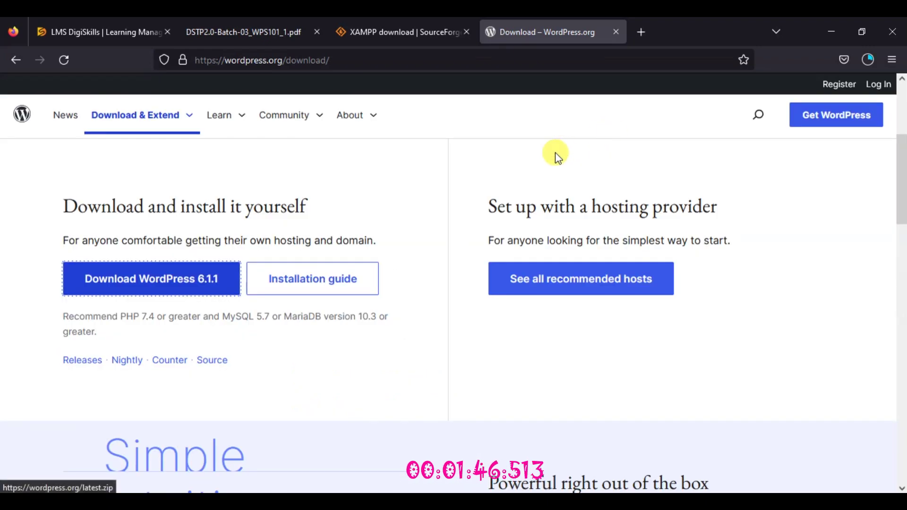
click(867, 62)
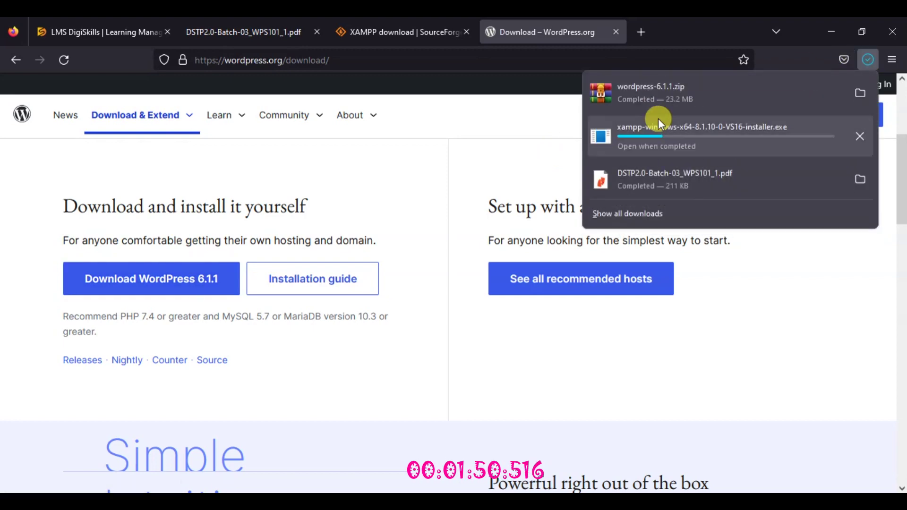
click(452, 184)
click(616, 31)
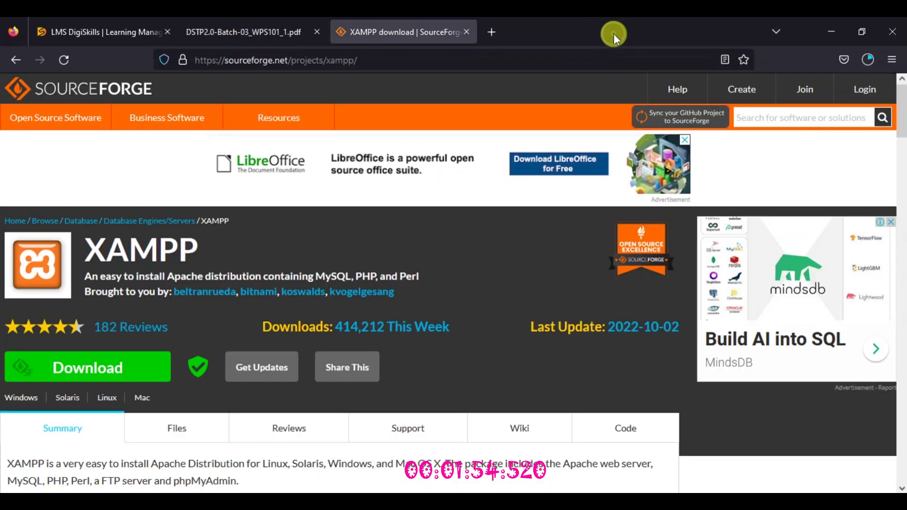
Step: Close the SourceForge XAMPP tab and select 'install' and 'XAMPP' in the Problem Statement
click(466, 33)
click(383, 158)
double_click(318, 147)
click(543, 150)
drag(525, 149, 564, 148)
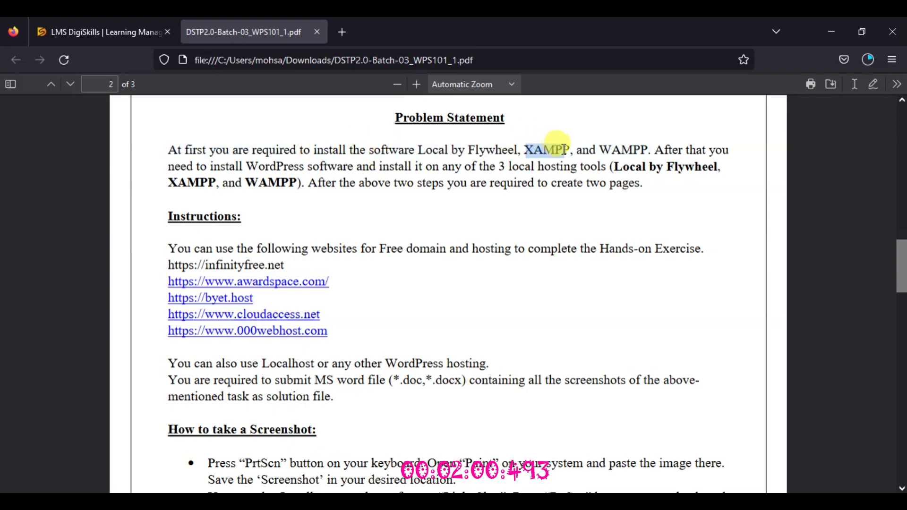
Step: Check the XAMPP installer's download progress twice, selecting 'install WordPress' in between
click(868, 59)
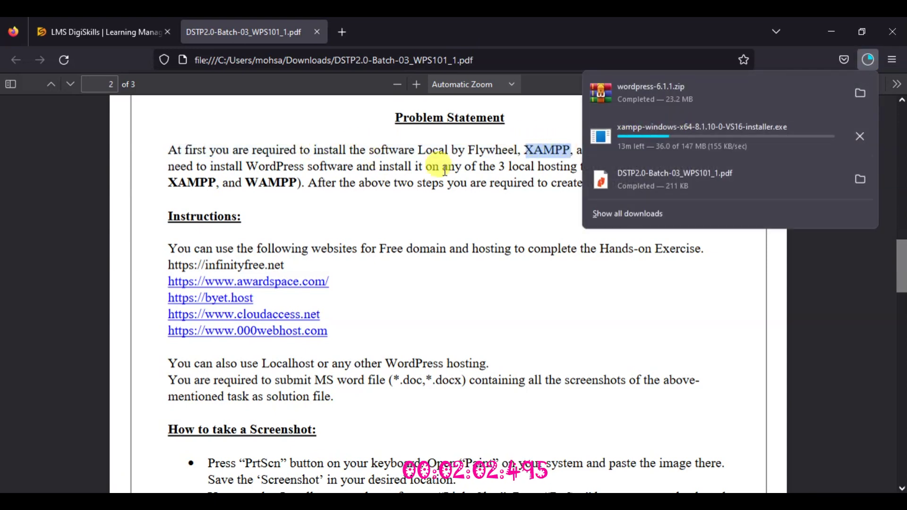
click(445, 171)
drag(260, 156, 300, 150)
click(452, 164)
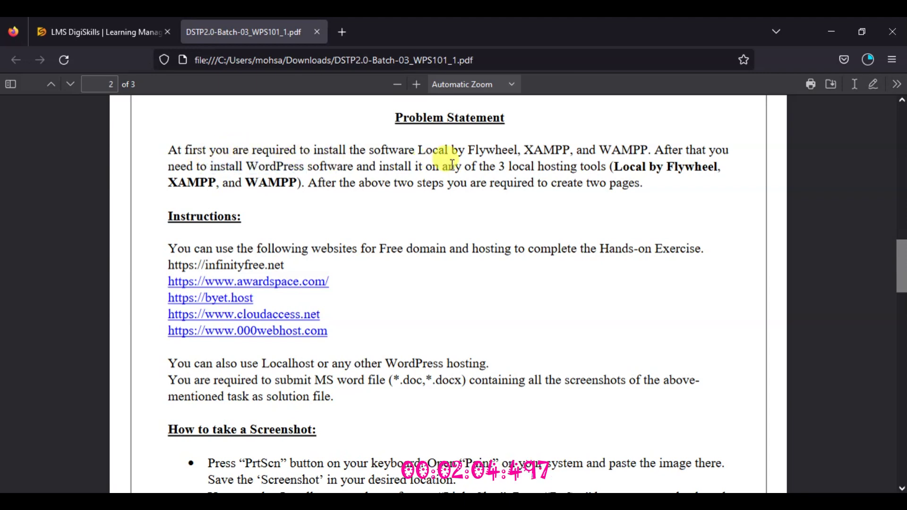
click(868, 60)
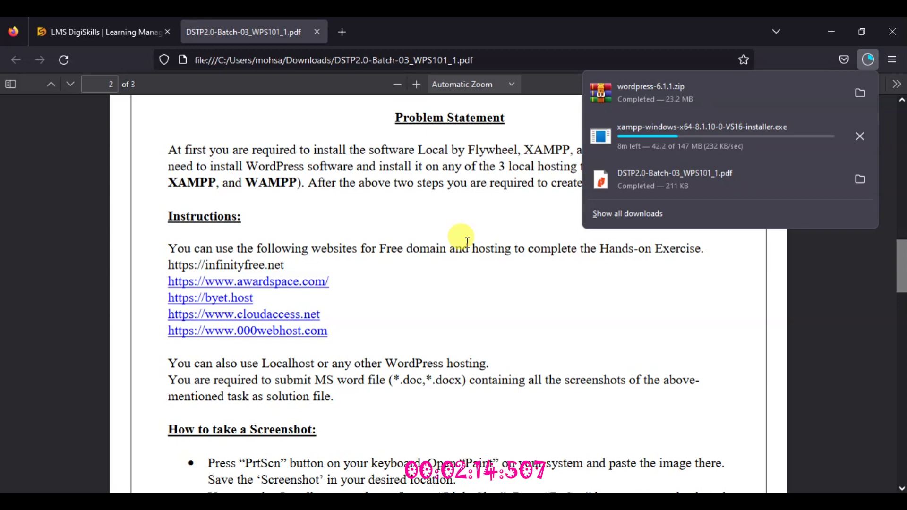
click(504, 210)
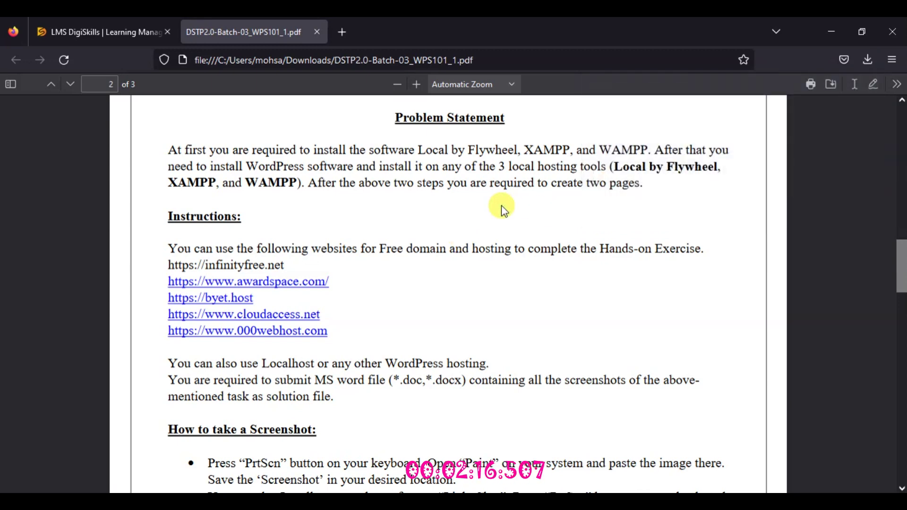
Step: Run the downloaded XAMPP installer from the Downloads folder, then minimize File Explorer
click(832, 33)
click(379, 484)
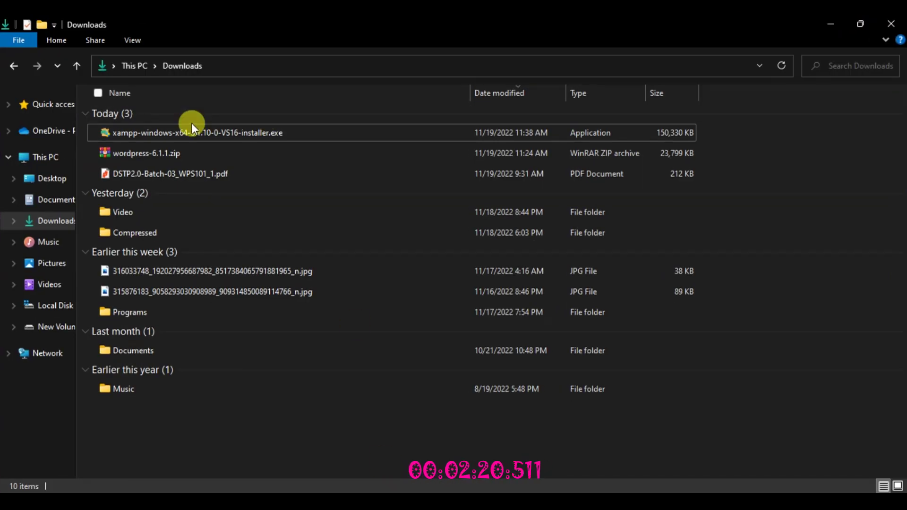
double_click(162, 130)
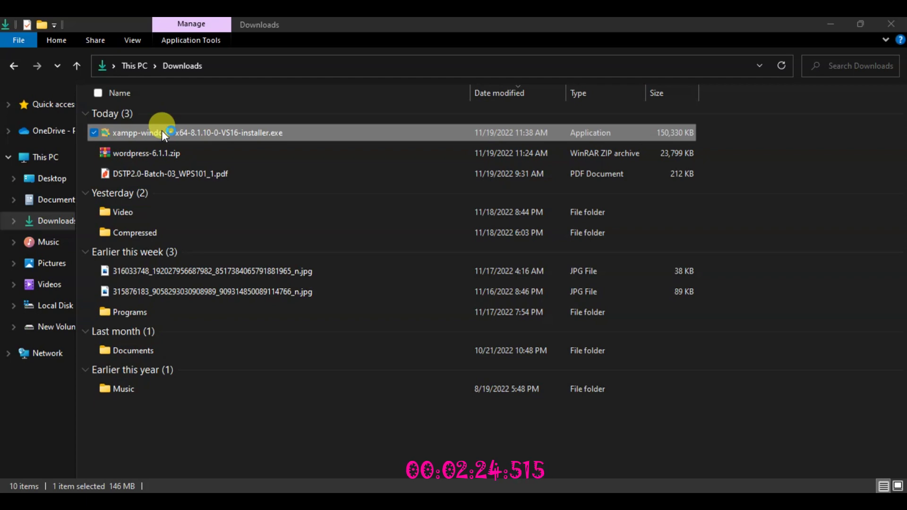
click(831, 25)
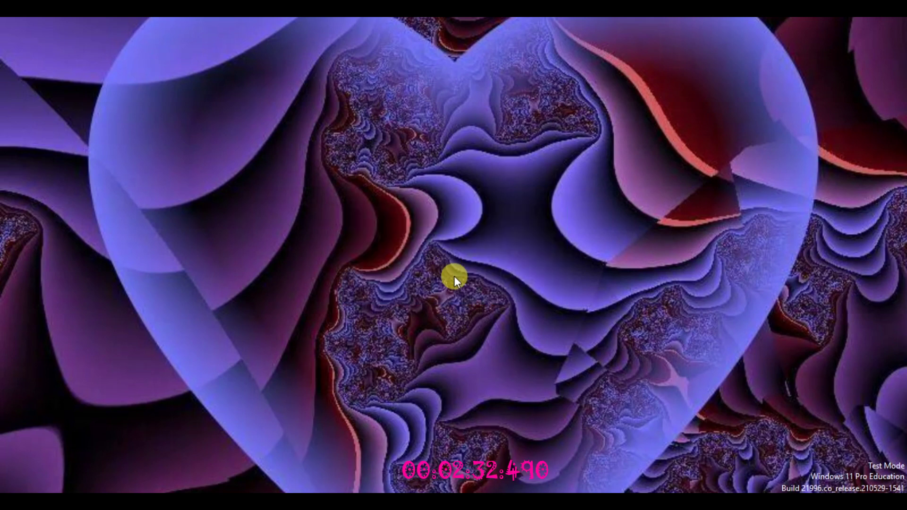
Step: Run XAMPP Setup keeping the default components, installation folder and language
click(554, 317)
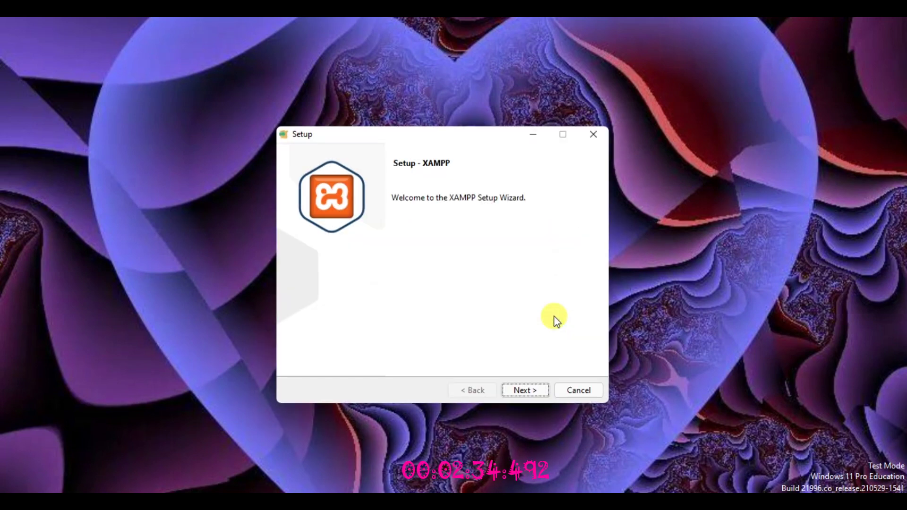
click(526, 388)
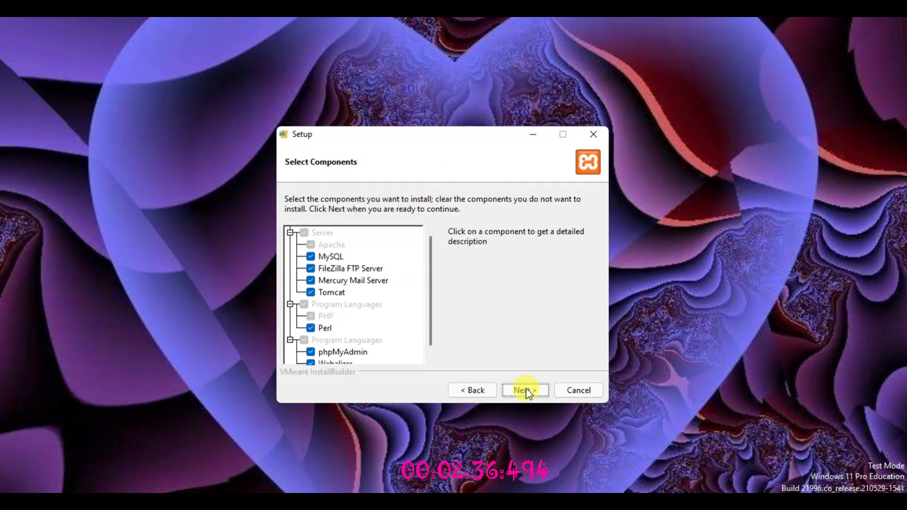
click(526, 388)
click(526, 390)
click(526, 390)
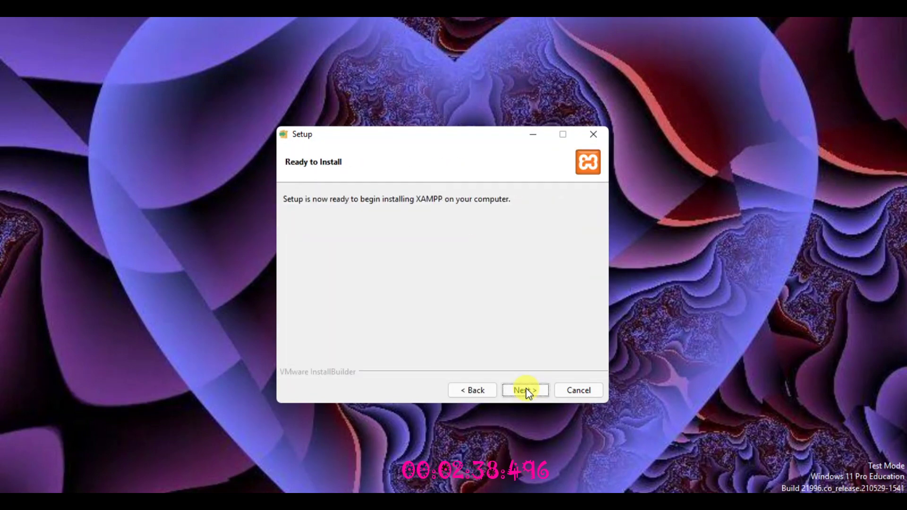
click(526, 390)
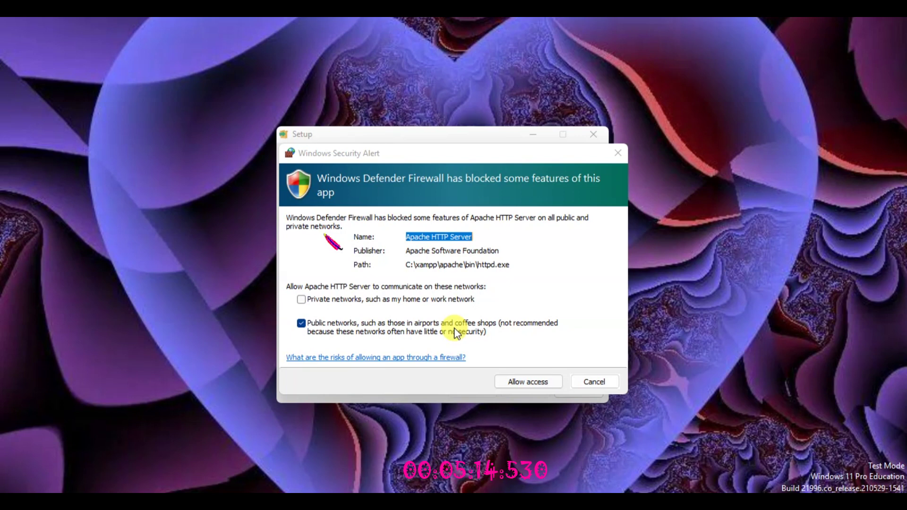
Step: Allow Apache HTTP Server network access through Windows Defender Firewall
click(528, 381)
click(529, 382)
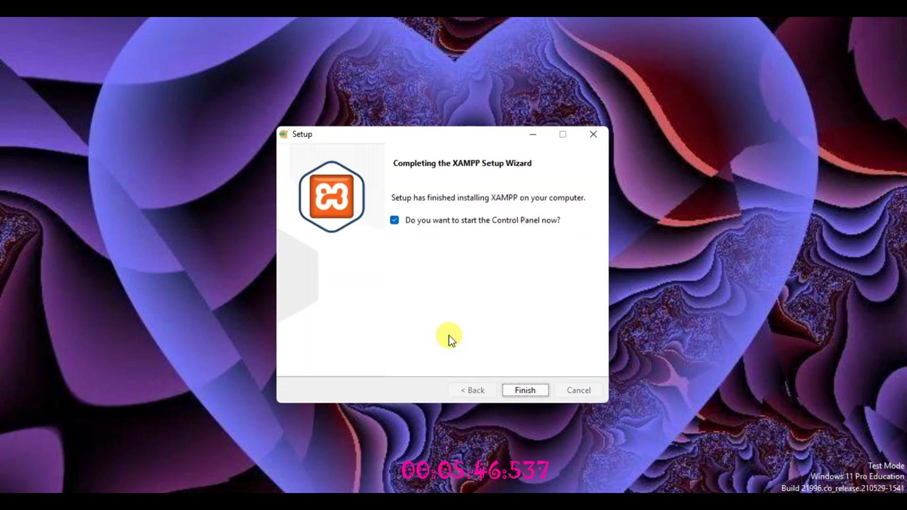
Step: Finish setup, start Apache and MySQL in the Control Panel, allow MySQL, then close it
click(524, 389)
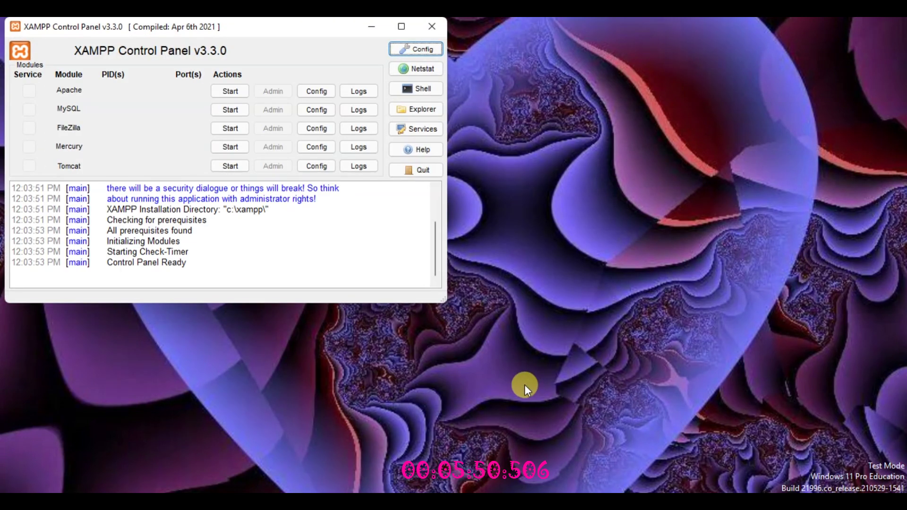
drag(203, 28, 432, 79)
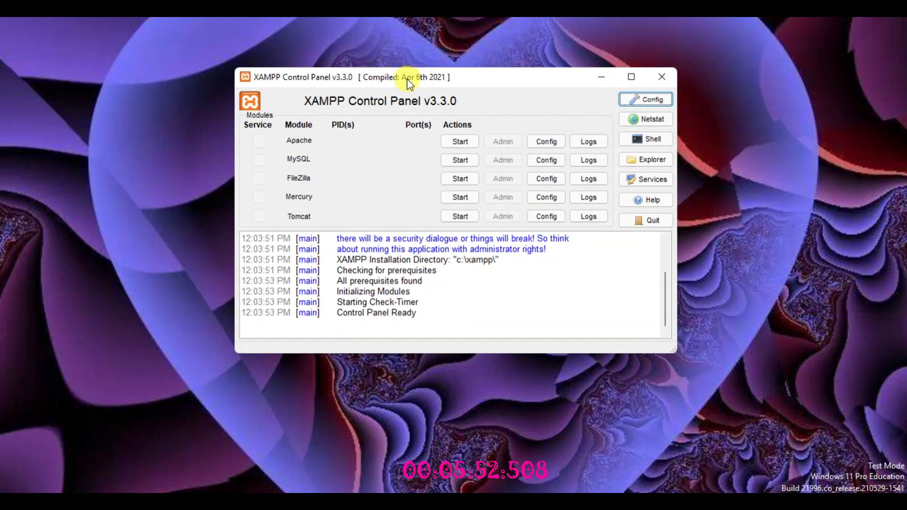
click(460, 144)
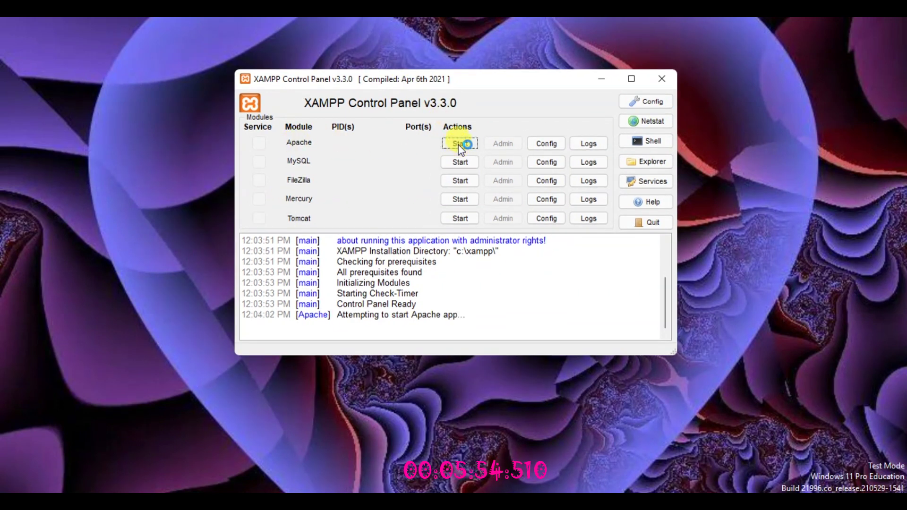
click(461, 162)
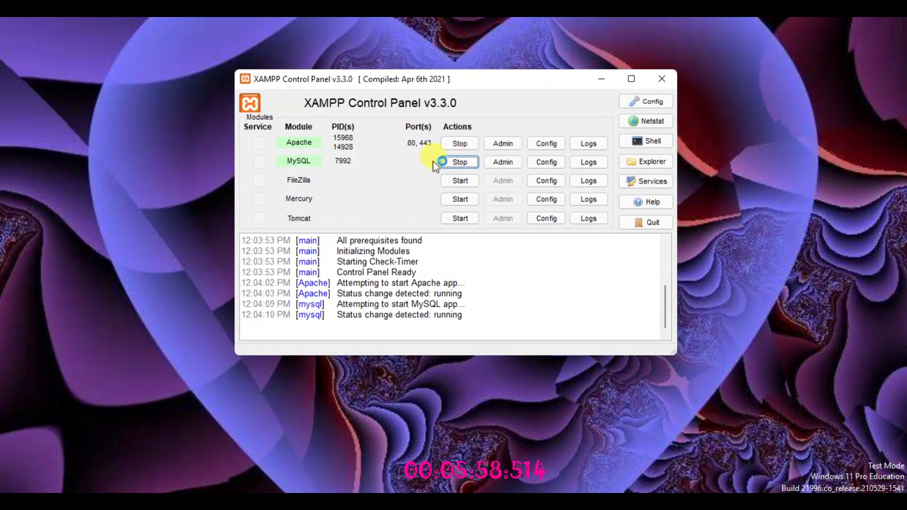
click(533, 381)
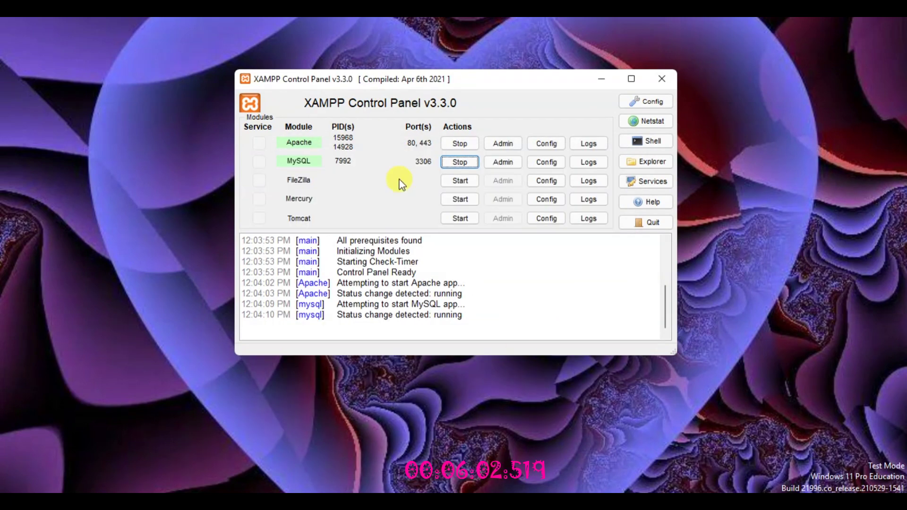
click(662, 79)
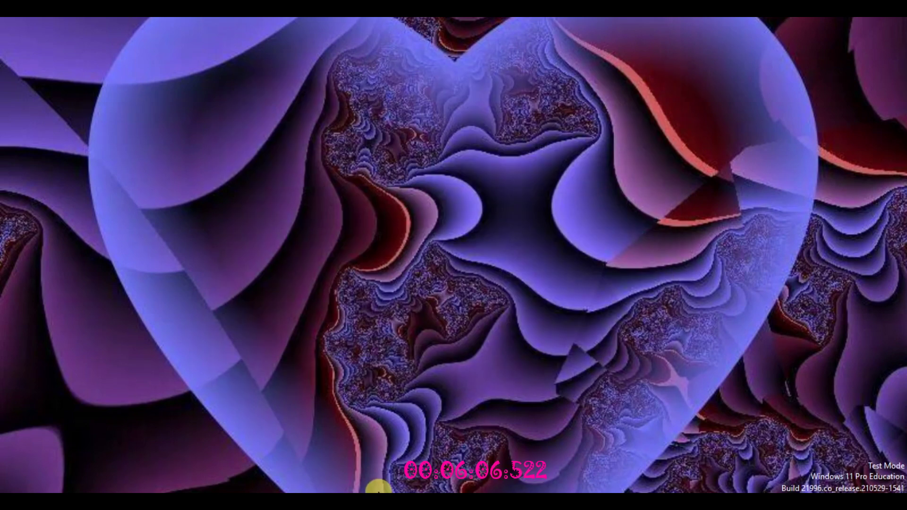
Step: Open C:\xampp in File Explorer, then launch and close xampp-control.exe
key(alt+Tab)
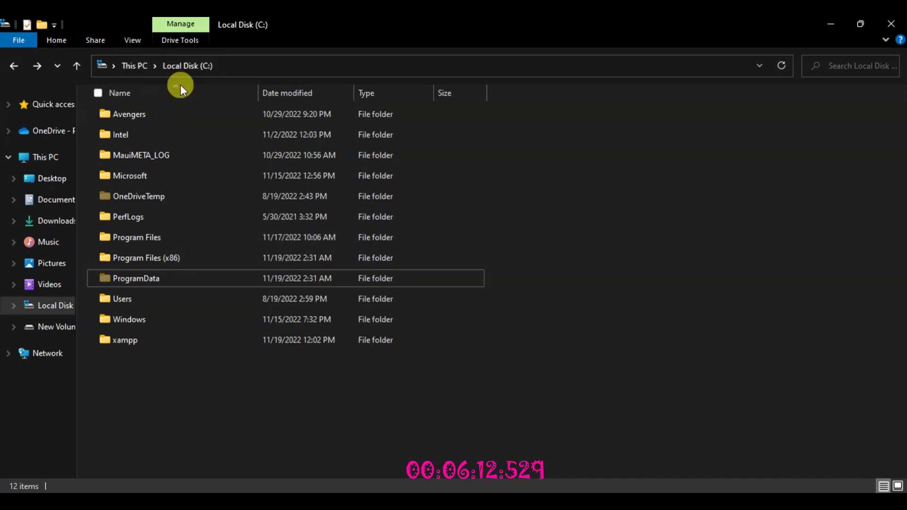
double_click(124, 341)
drag(901, 184, 903, 380)
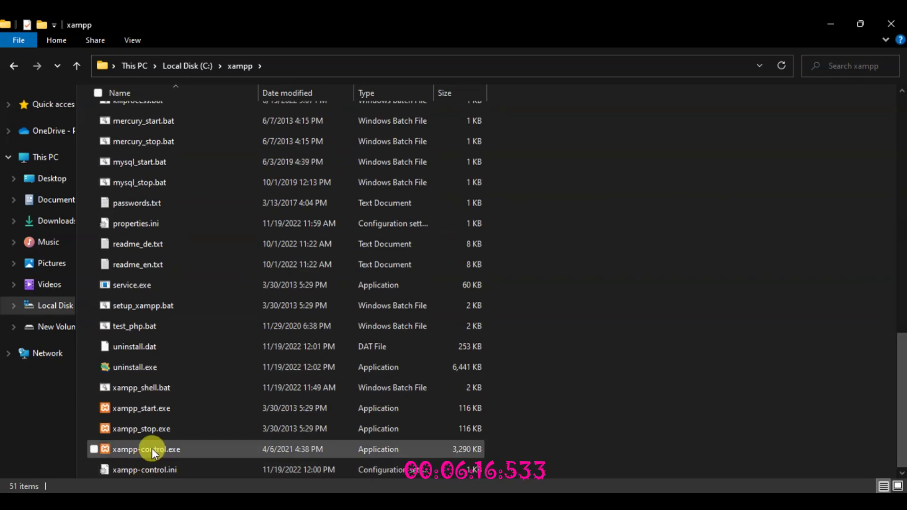
right_click(125, 450)
click(182, 138)
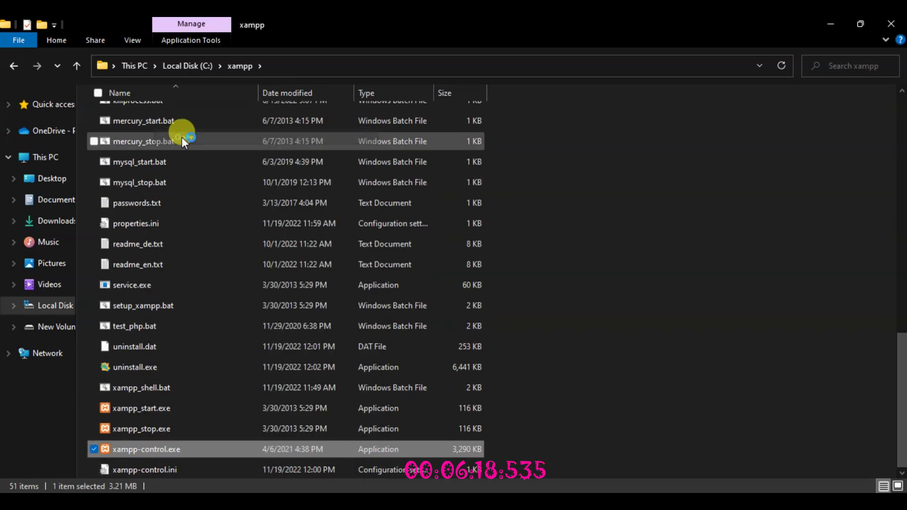
drag(214, 28, 401, 134)
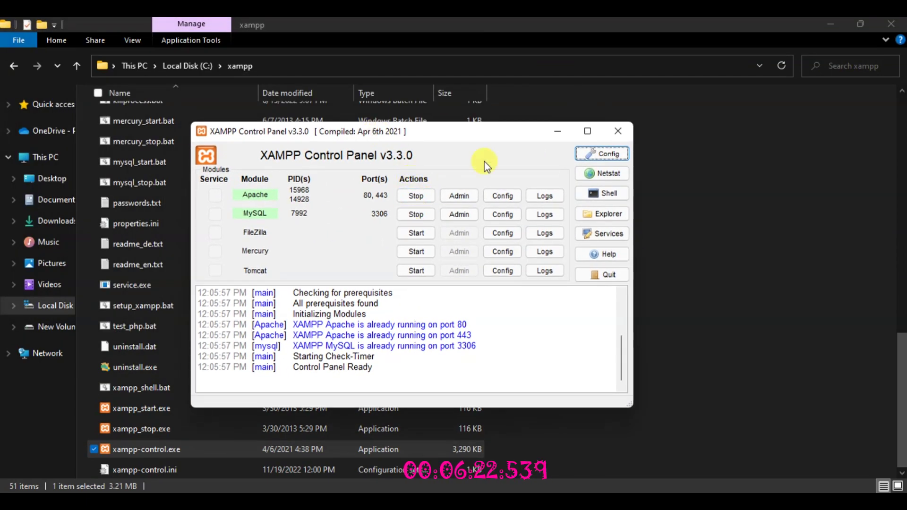
click(557, 132)
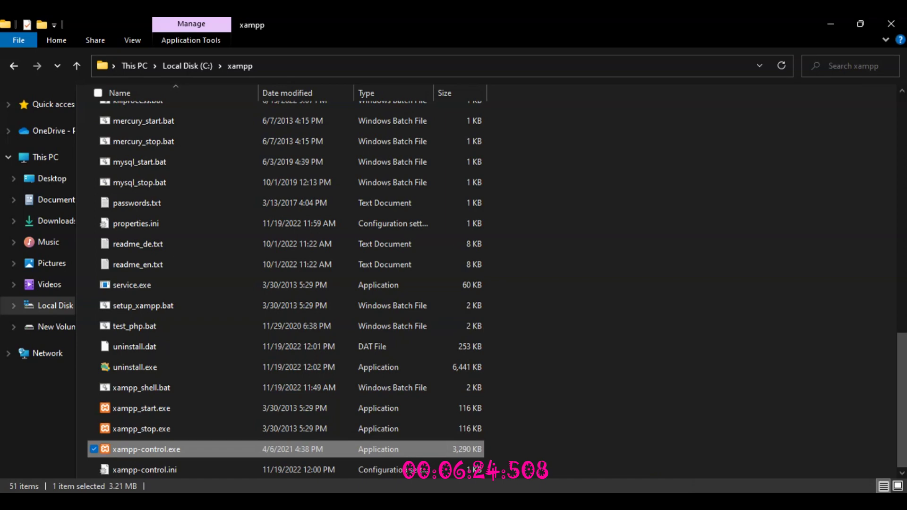
click(676, 502)
click(618, 130)
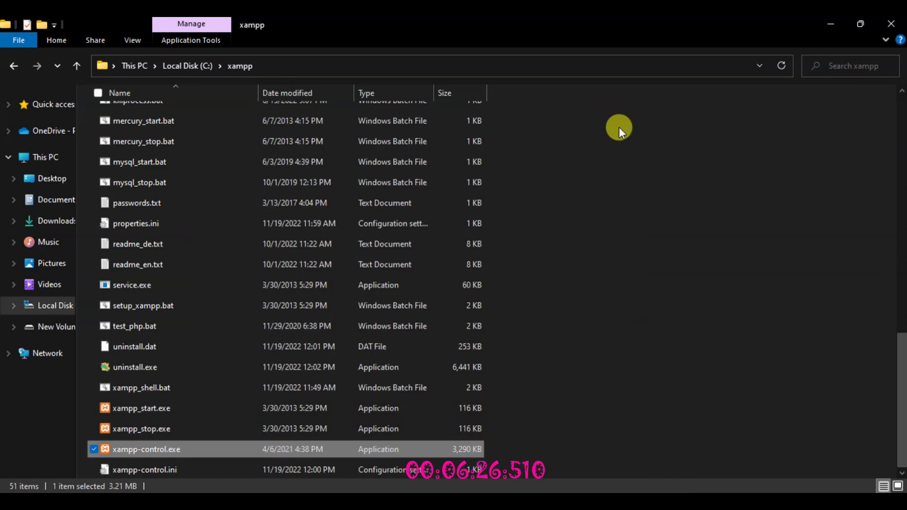
Step: Look inside the htdocs folder, then go back to the xampp file list
drag(903, 286, 903, 162)
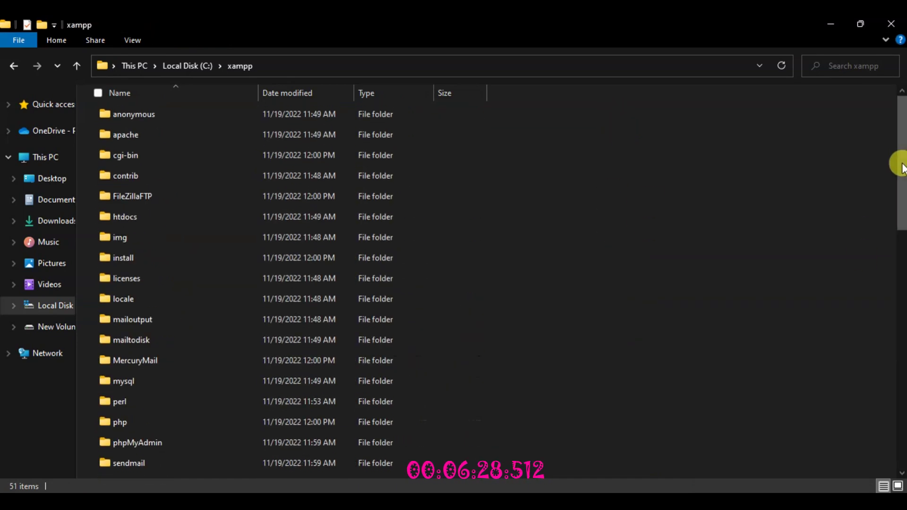
right_click(120, 214)
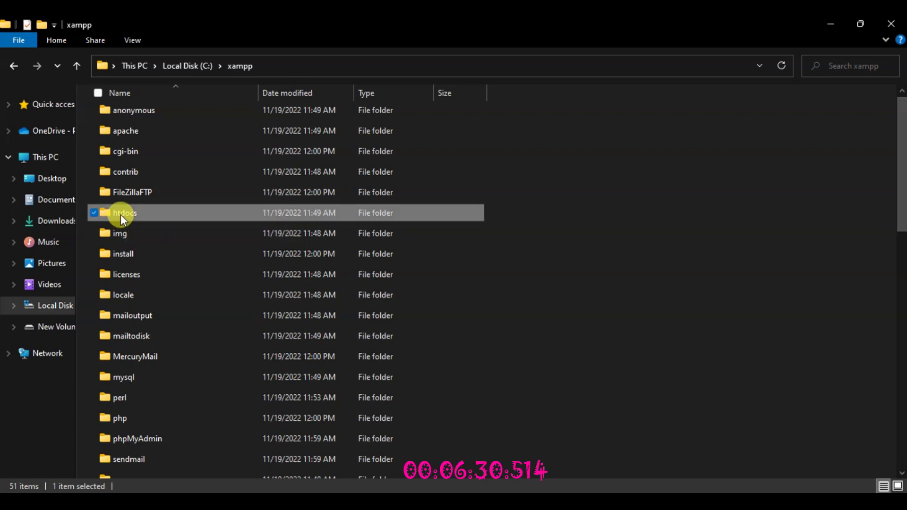
click(156, 154)
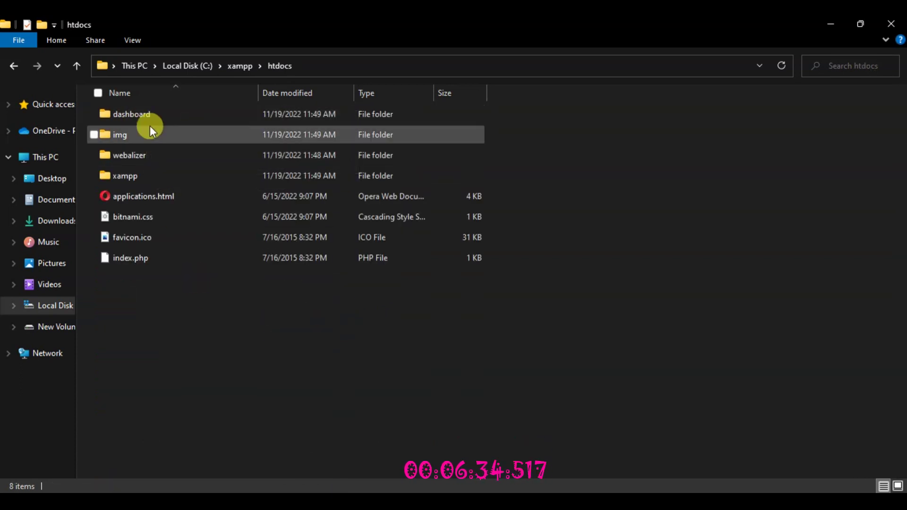
click(16, 67)
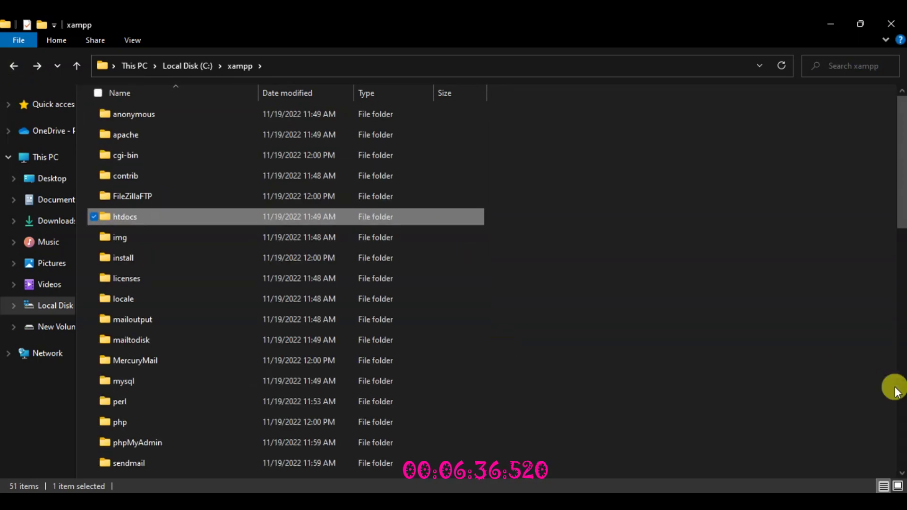
scroll(900, 397, down, 10)
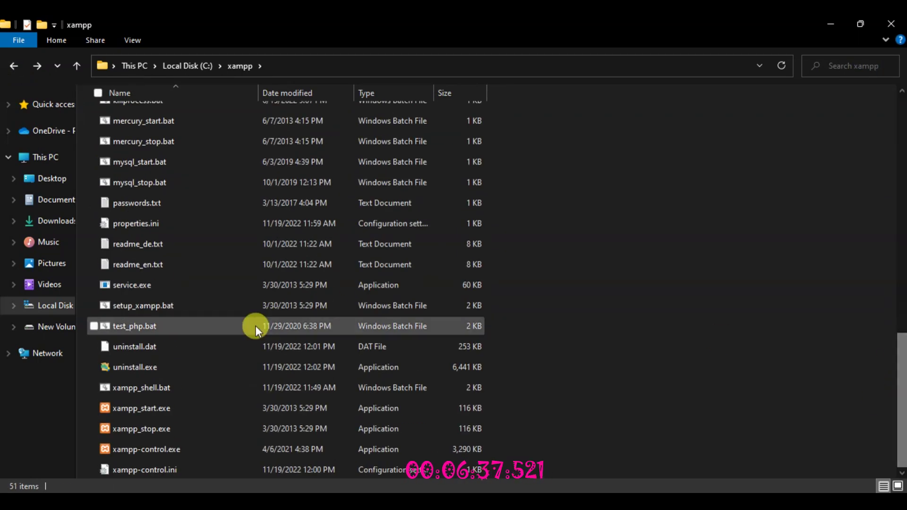
Step: Reopen the XAMPP Control Panel centred on a clear desktop and start a new Snipping Tool capture
double_click(148, 450)
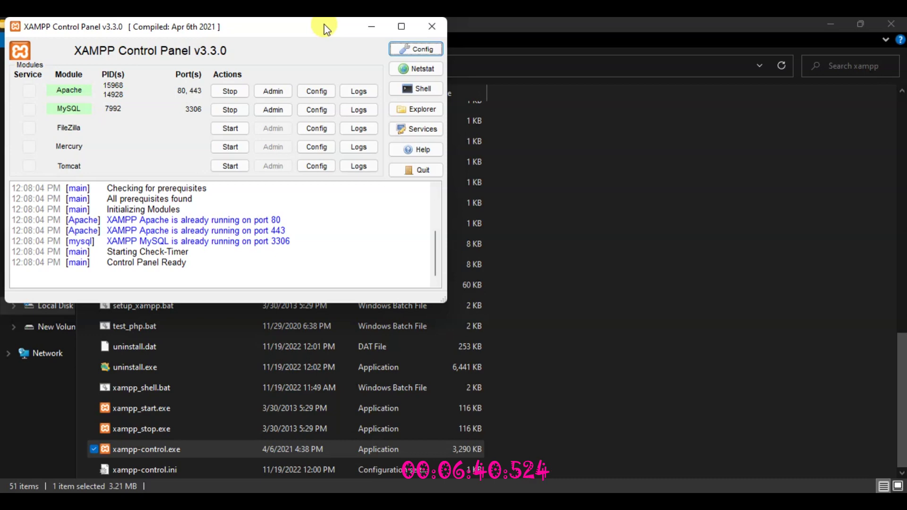
drag(325, 30, 576, 139)
click(832, 21)
click(573, 276)
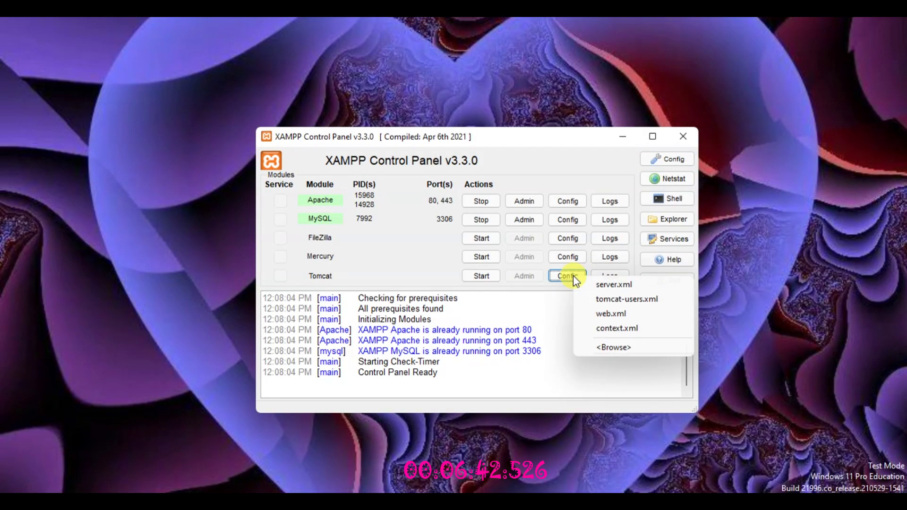
click(546, 320)
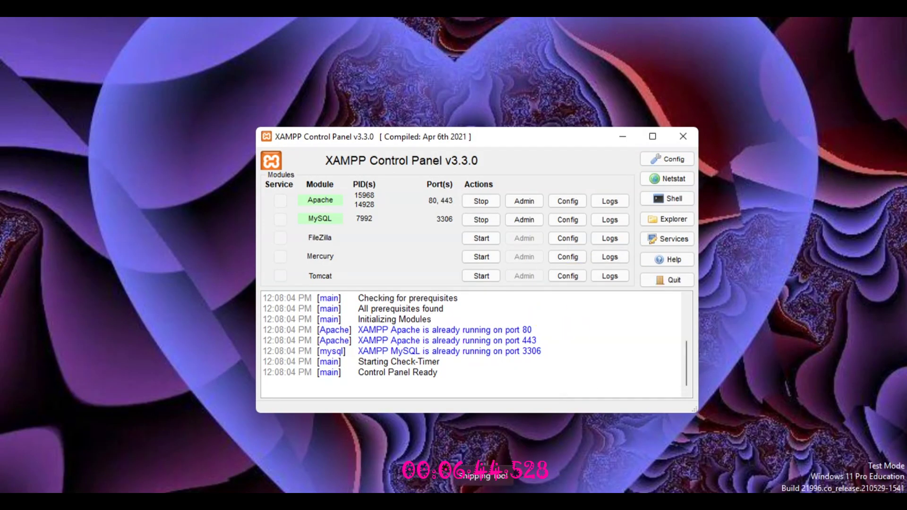
click(483, 502)
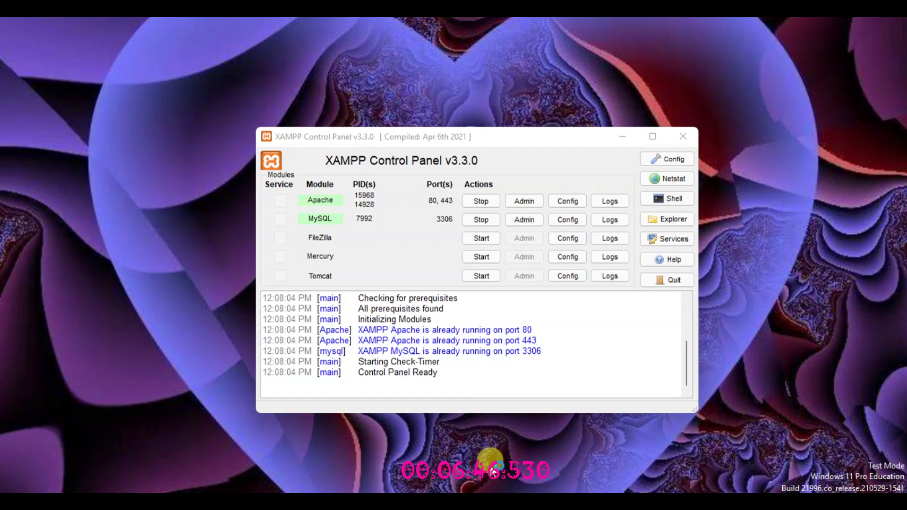
click(388, 178)
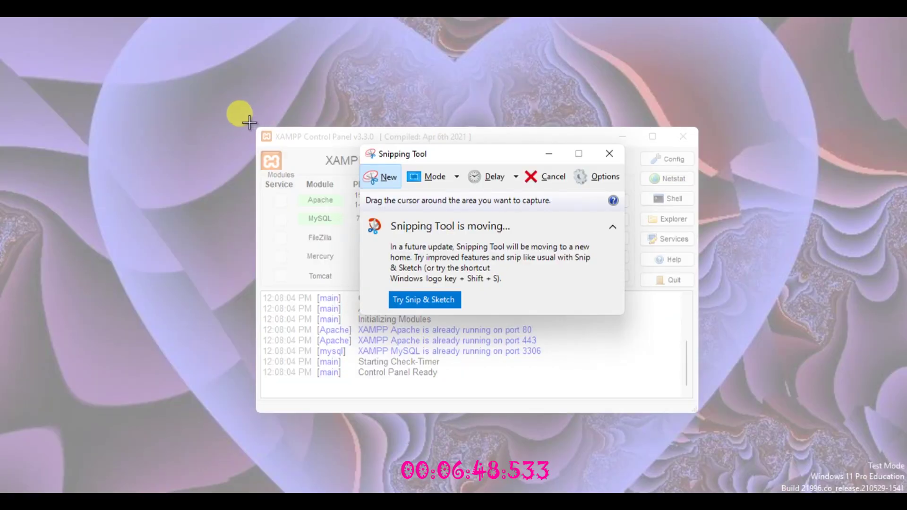
Step: Snip the XAMPP Control Panel window, save it as 04.PNG in Pictures, and close both windows
drag(255, 123, 704, 416)
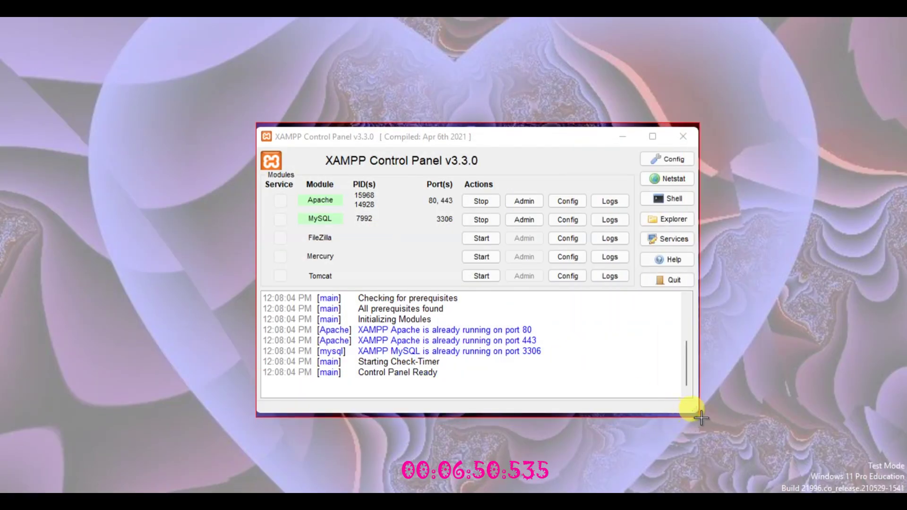
drag(703, 416, 701, 417)
click(365, 65)
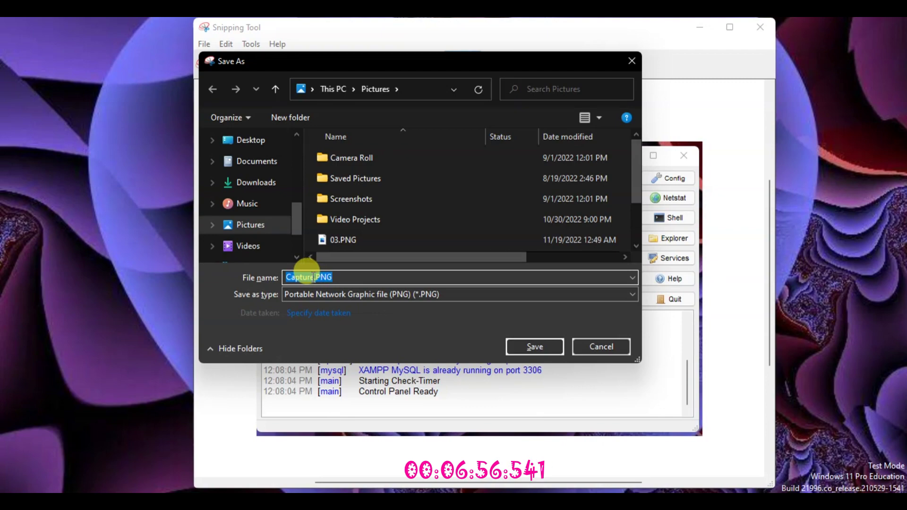
text(04.PNG)
click(536, 346)
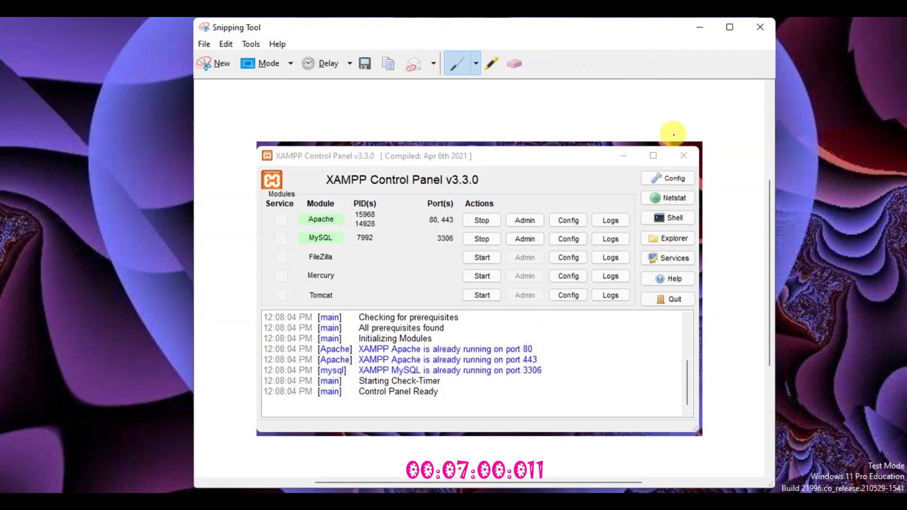
click(760, 27)
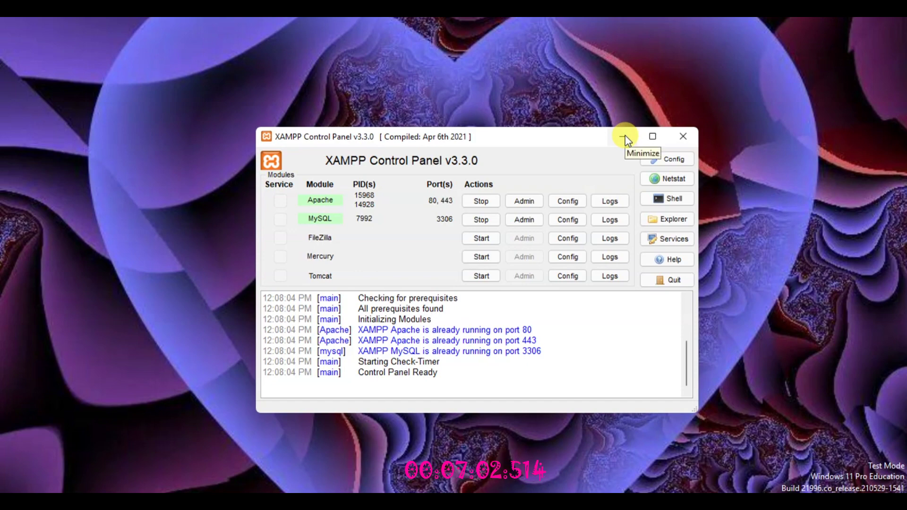
click(683, 136)
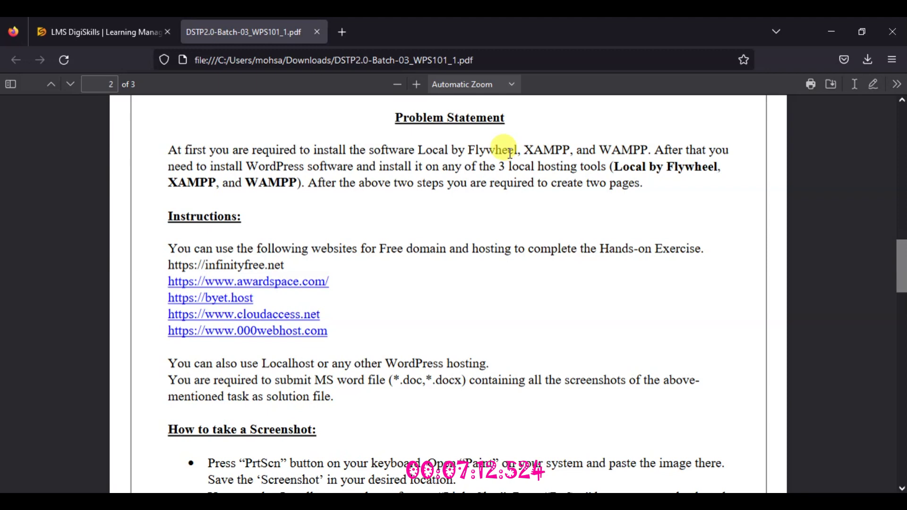
Step: Copy the PDF sentence requiring Local by Flywheel, XAMPP and WAMPP installation, then return to Word
drag(211, 150, 634, 150)
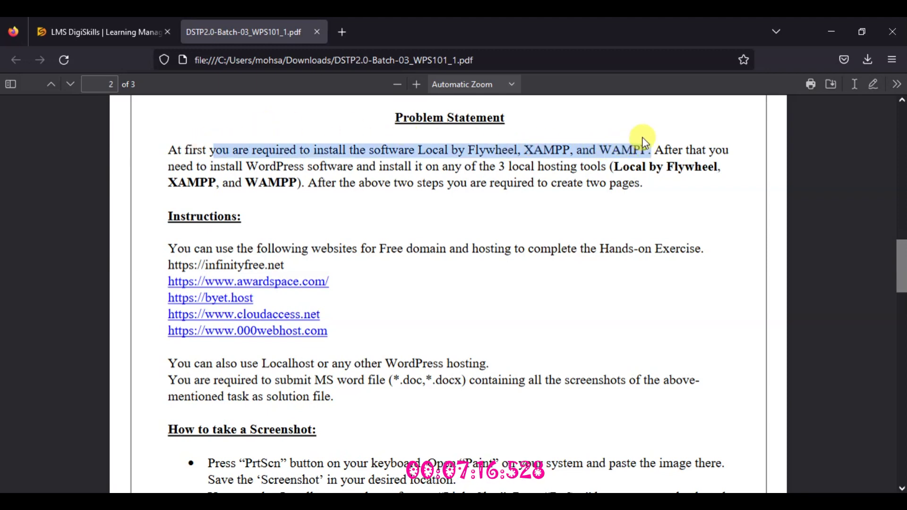
right_click(626, 150)
click(644, 163)
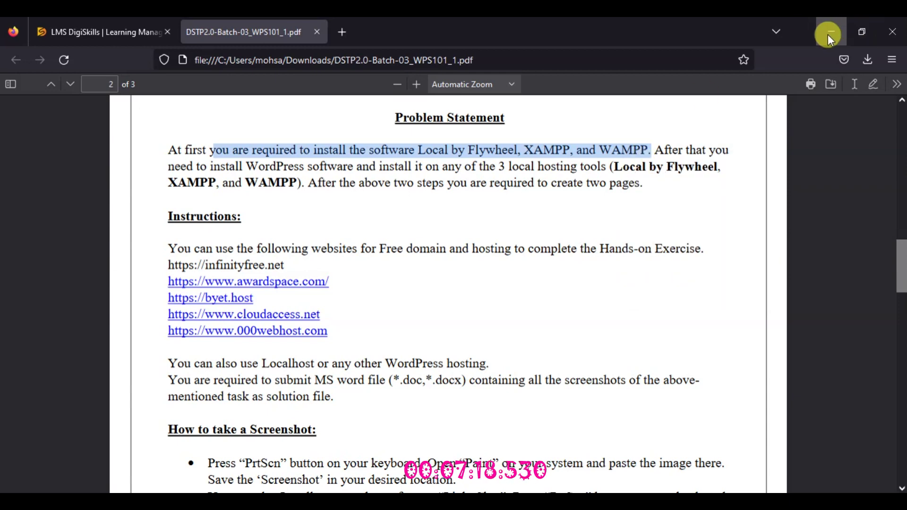
click(828, 35)
right_click(245, 238)
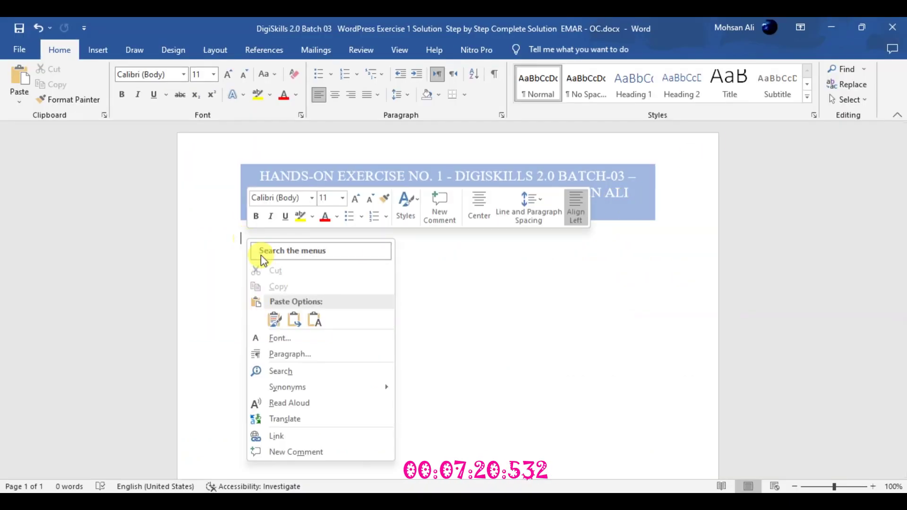
Step: Paste the install requirement as text, fix the missing 'Y', and make it an arrow bullet
click(275, 320)
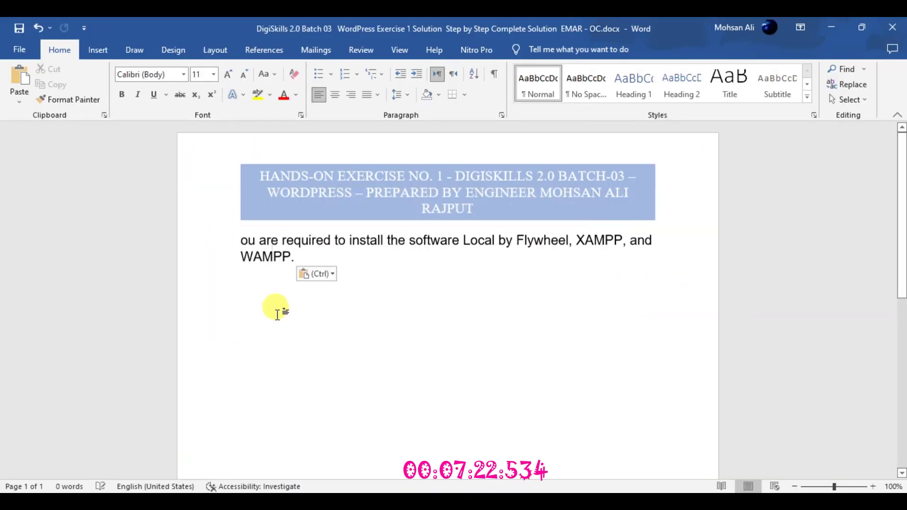
text(Y)
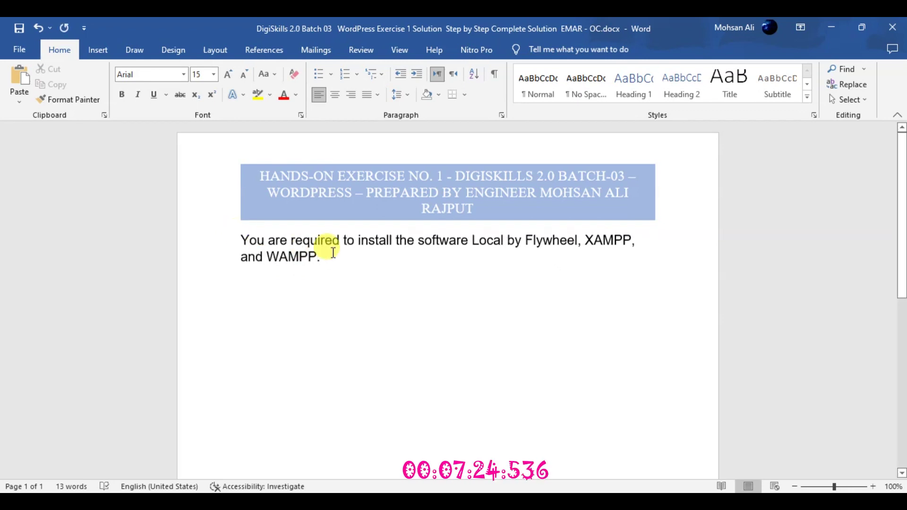
click(333, 76)
click(327, 148)
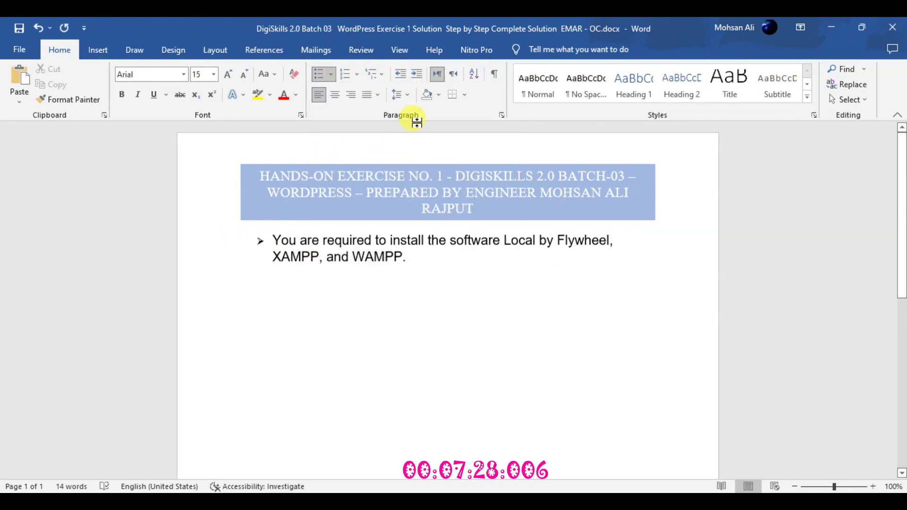
click(401, 78)
click(348, 281)
key(Return)
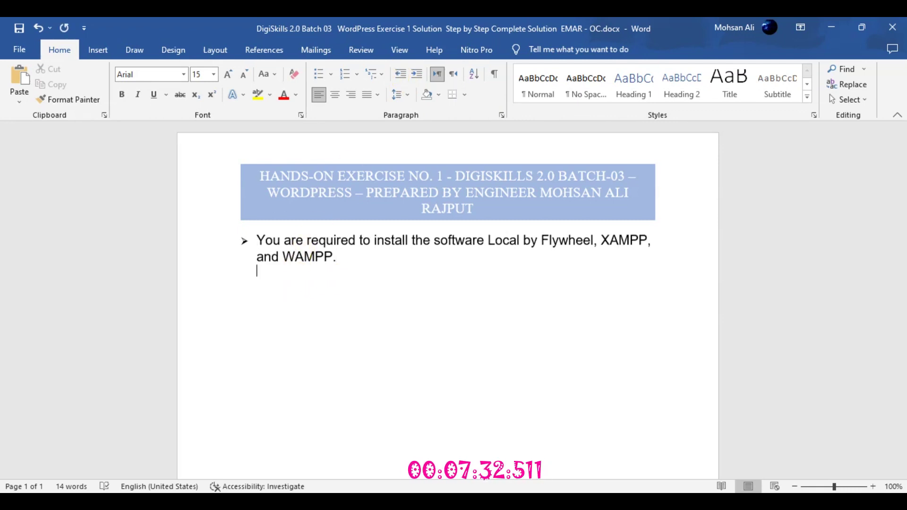
Step: Insert the A.PNG screenshot from this device below the bullet
click(99, 50)
click(137, 90)
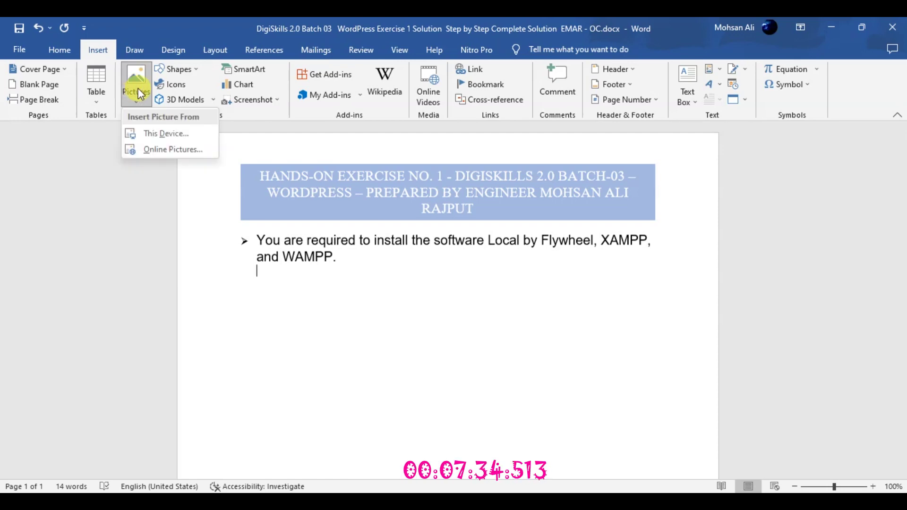
click(166, 133)
click(318, 211)
click(331, 311)
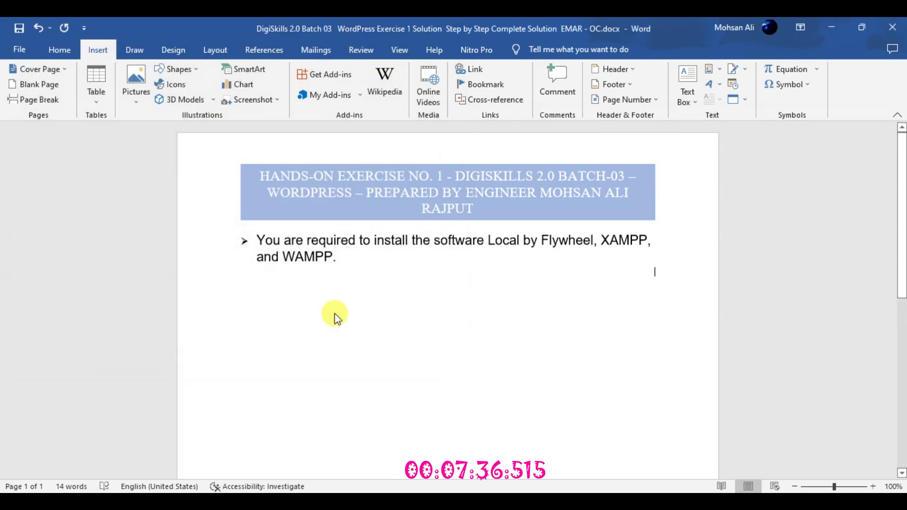
click(816, 340)
scroll(901, 228, down, 3)
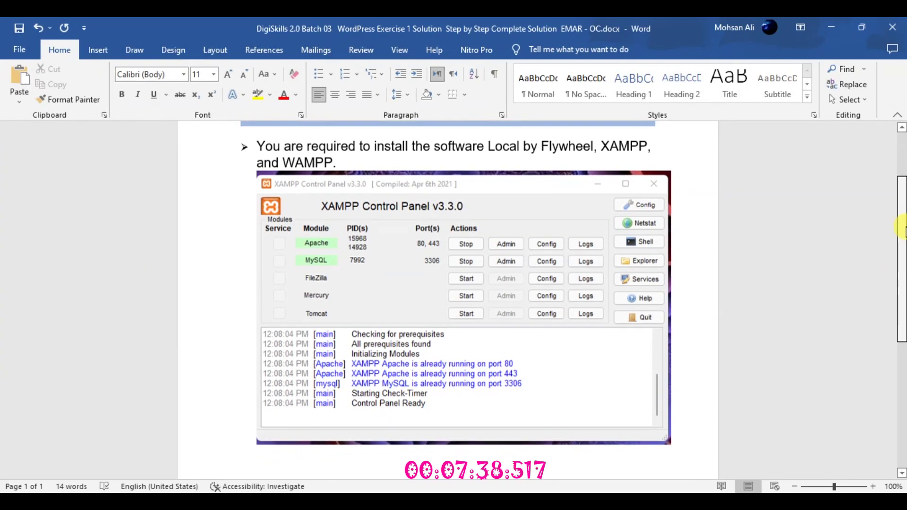
scroll(898, 246, up, 1)
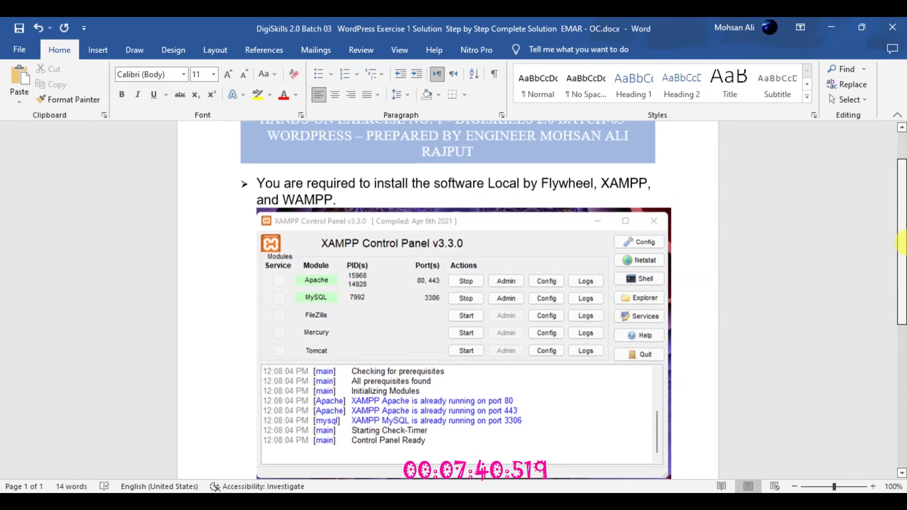
drag(901, 243, 902, 293)
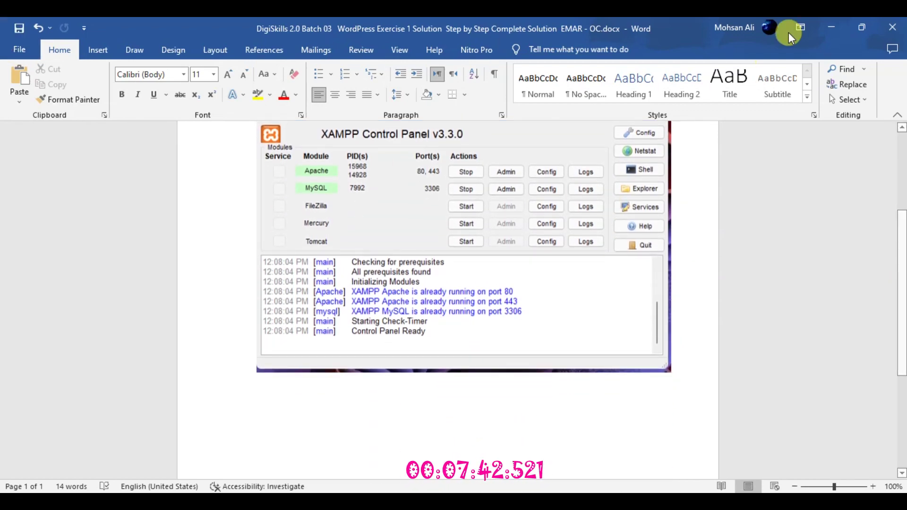
click(831, 25)
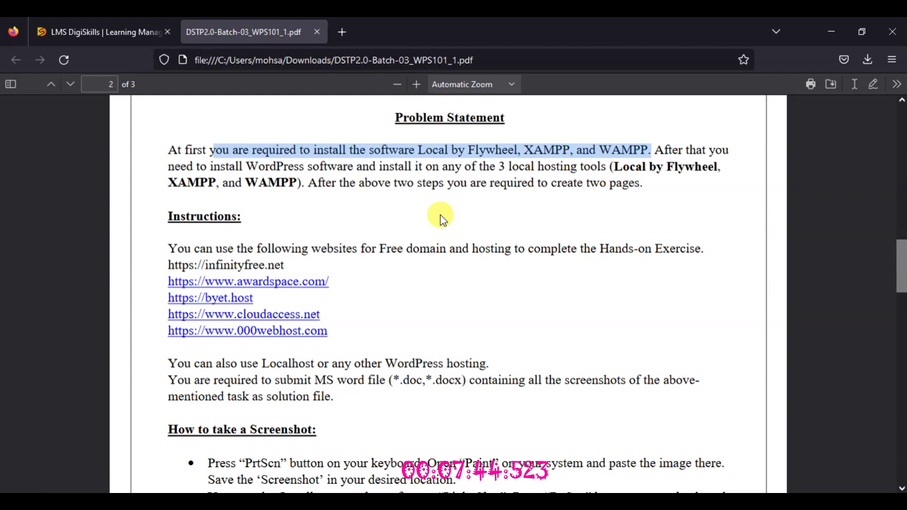
Step: Read the 'install WordPress software' line in the PDF, then bring back File Explorer
click(321, 161)
drag(209, 167, 355, 166)
click(426, 173)
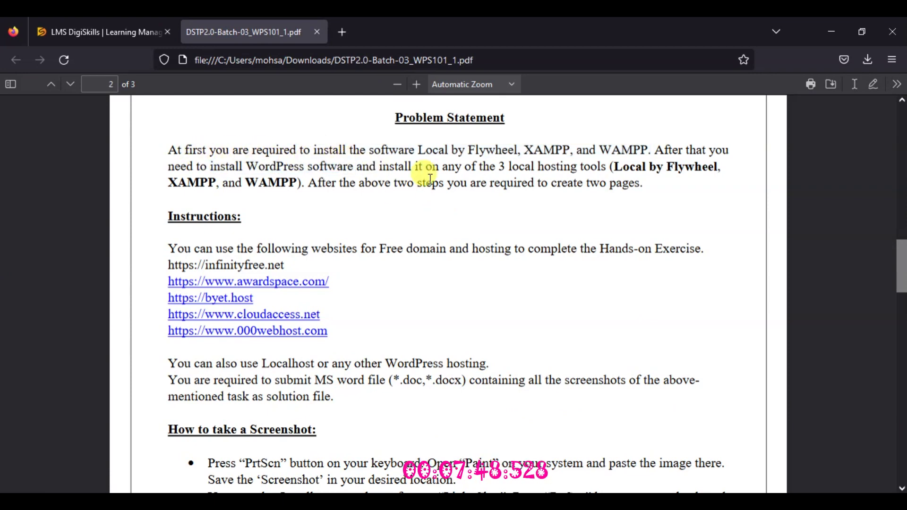
click(831, 32)
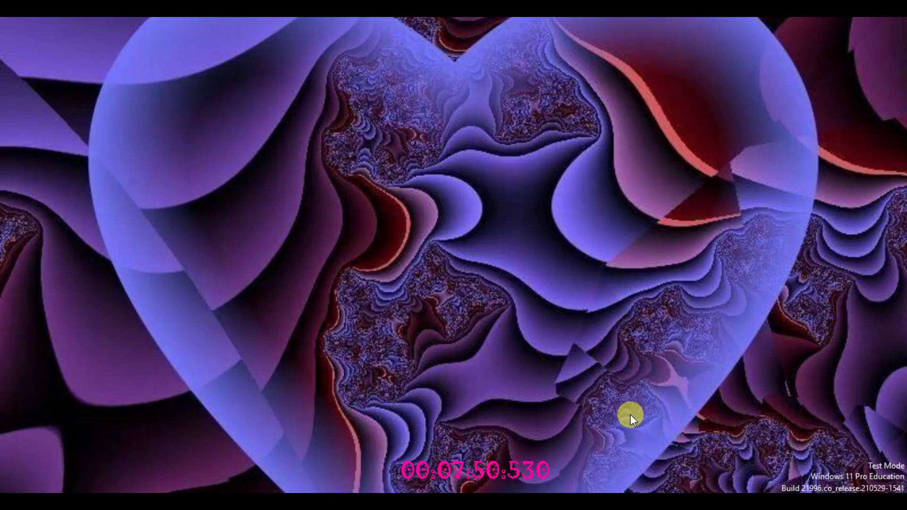
click(387, 501)
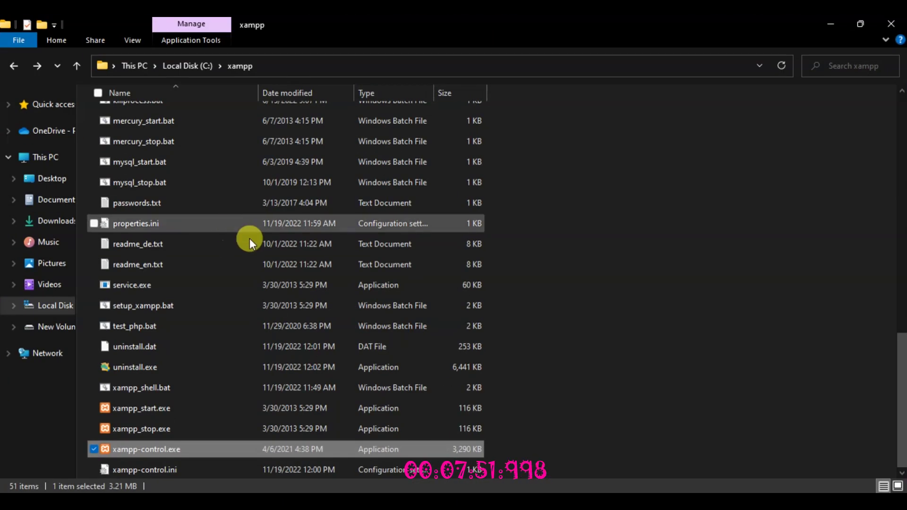
Step: Copy wordpress-6.1.1.zip from Downloads and paste it into C:\xampp\htdocs
click(900, 118)
double_click(135, 216)
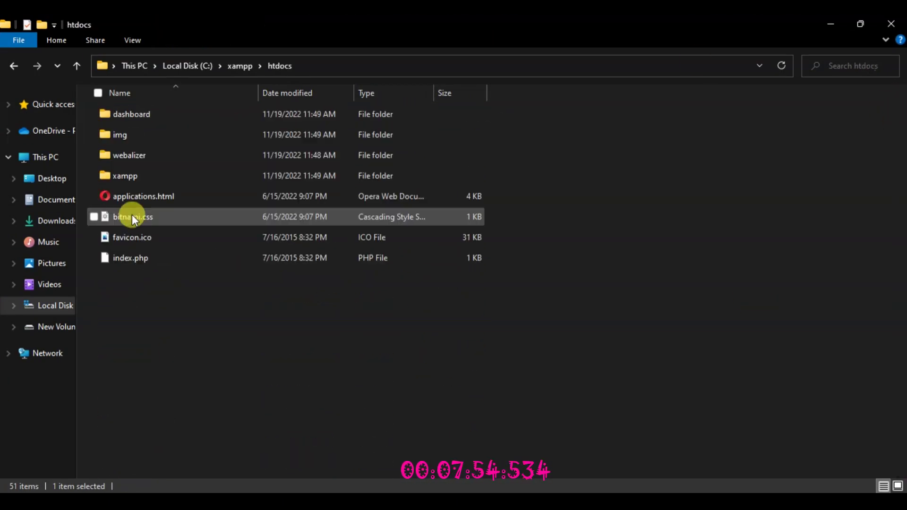
click(57, 220)
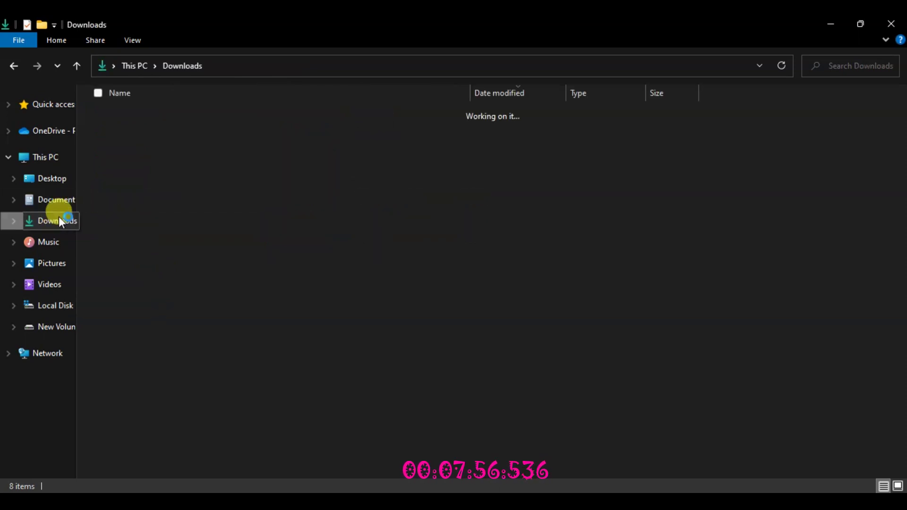
click(131, 154)
right_click(131, 152)
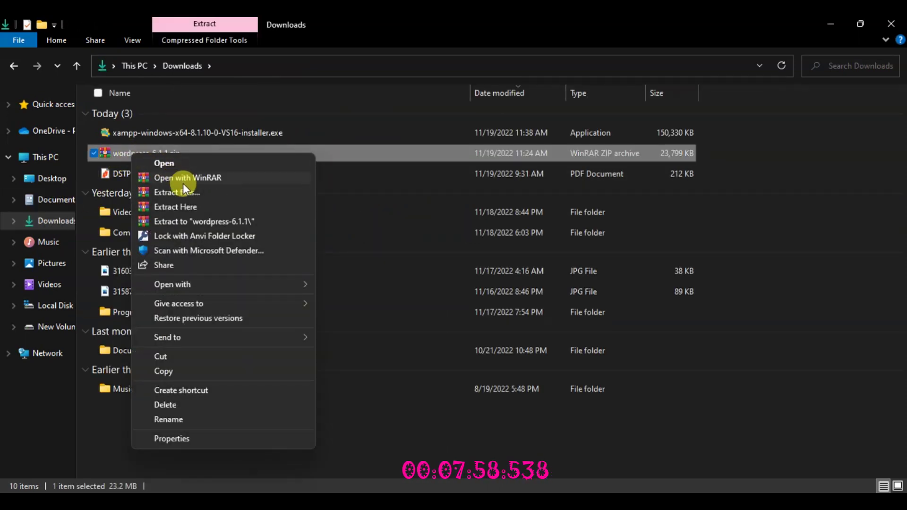
click(170, 373)
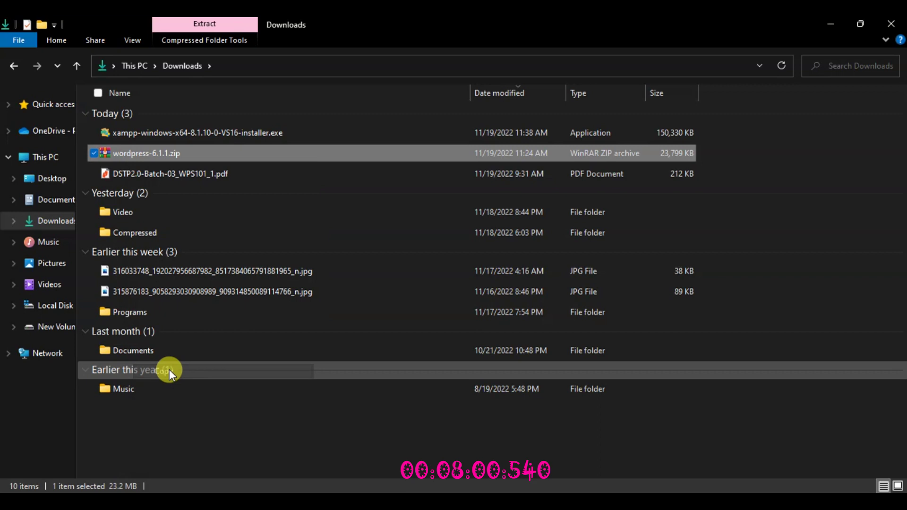
click(14, 66)
right_click(163, 310)
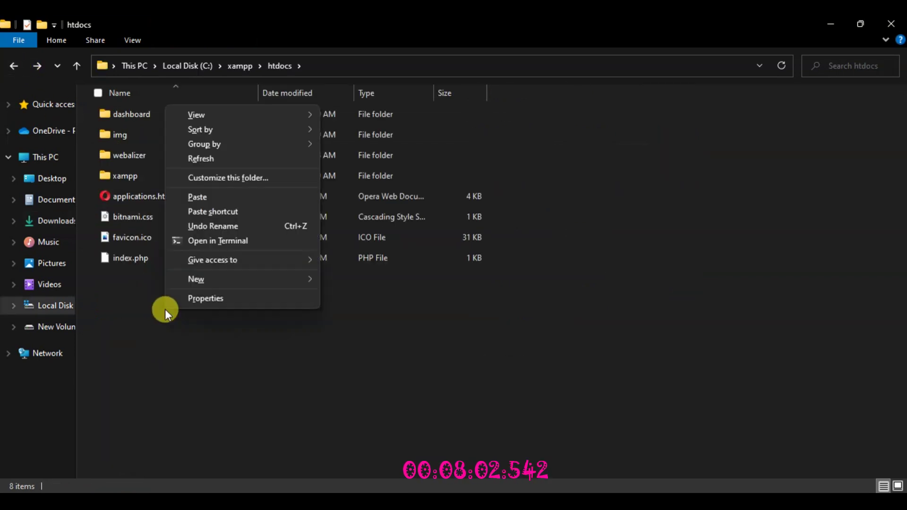
click(208, 198)
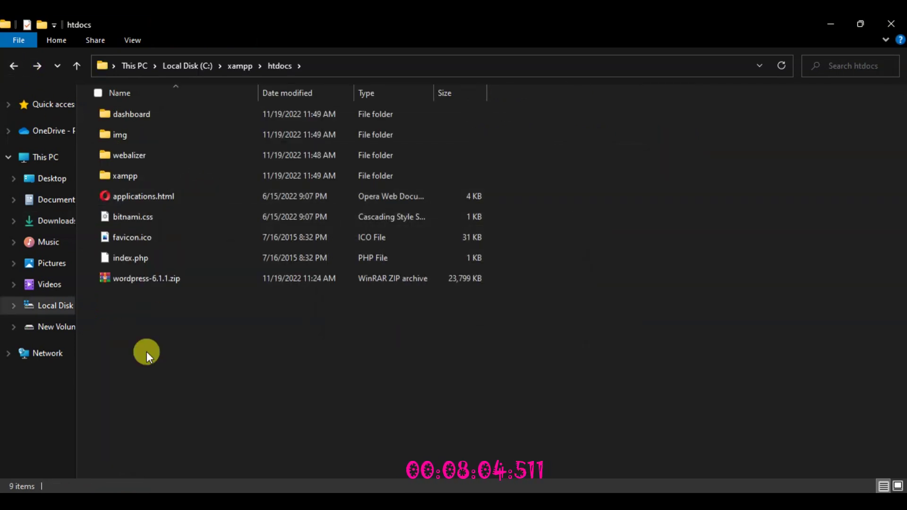
Step: Extract the zip in htdocs into a wordpress folder and check its contents
click(154, 281)
right_click(154, 279)
click(191, 268)
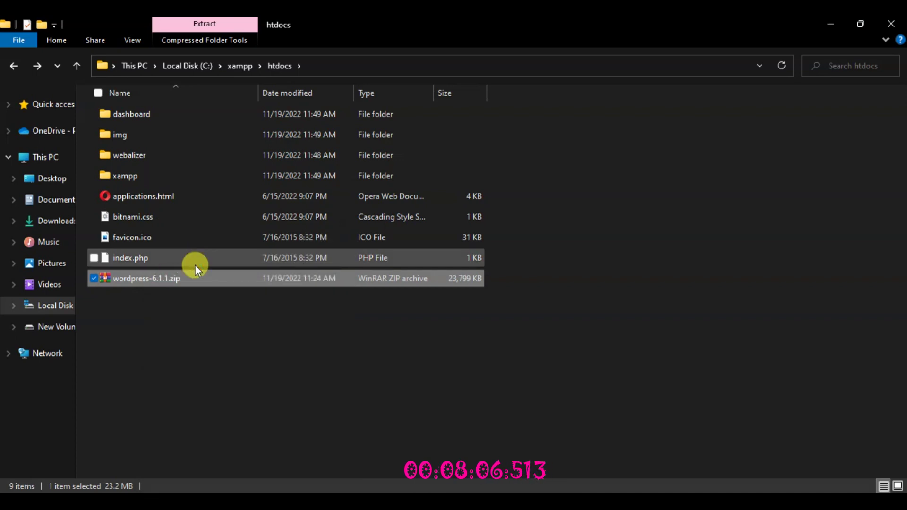
right_click(347, 376)
click(412, 235)
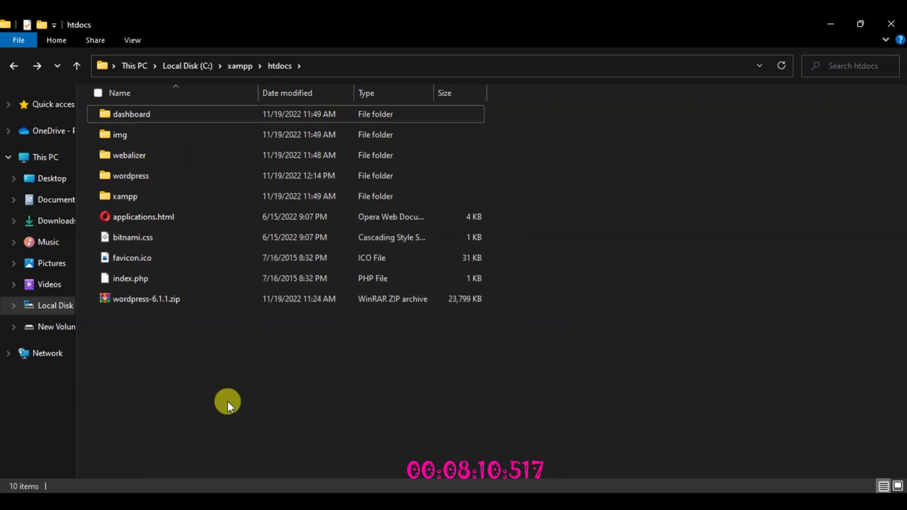
double_click(124, 175)
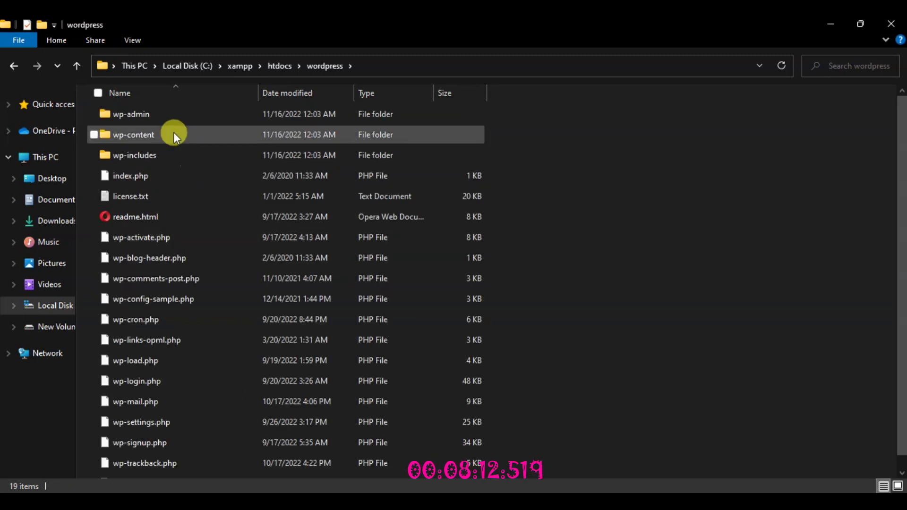
click(13, 64)
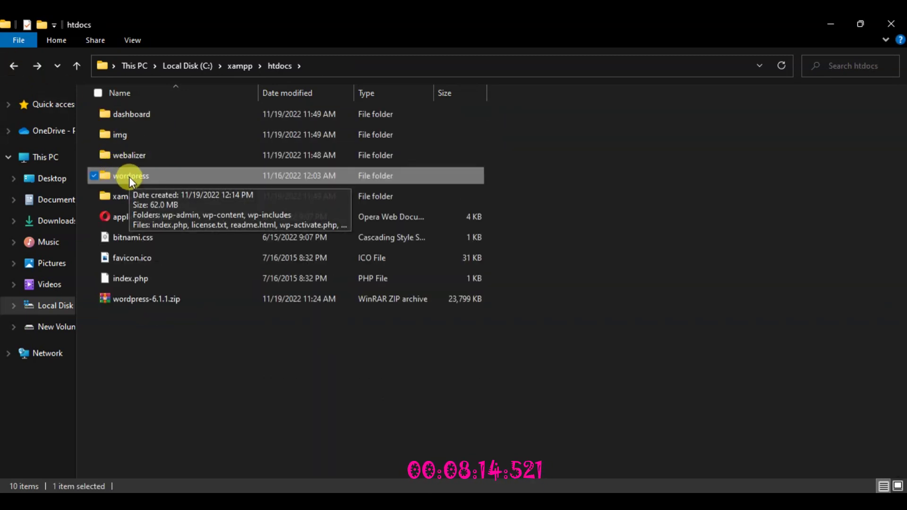
click(165, 361)
click(831, 28)
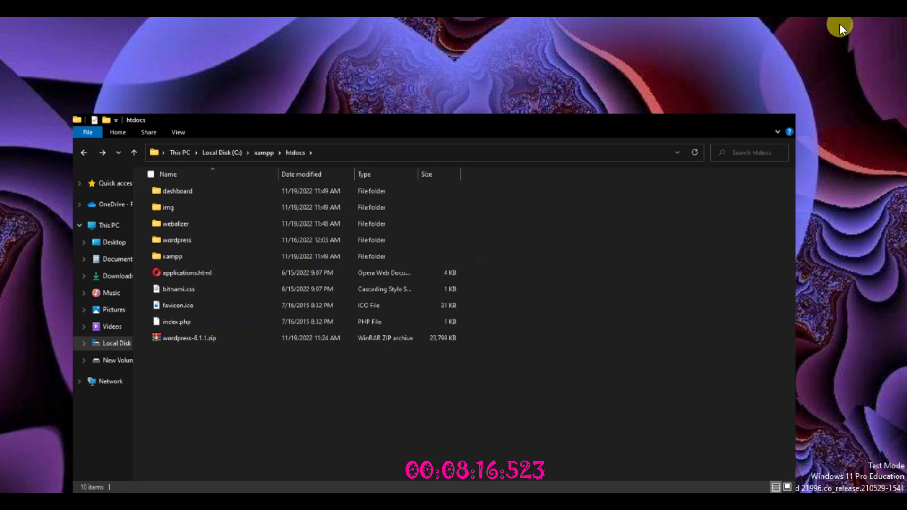
key(alt+Tab)
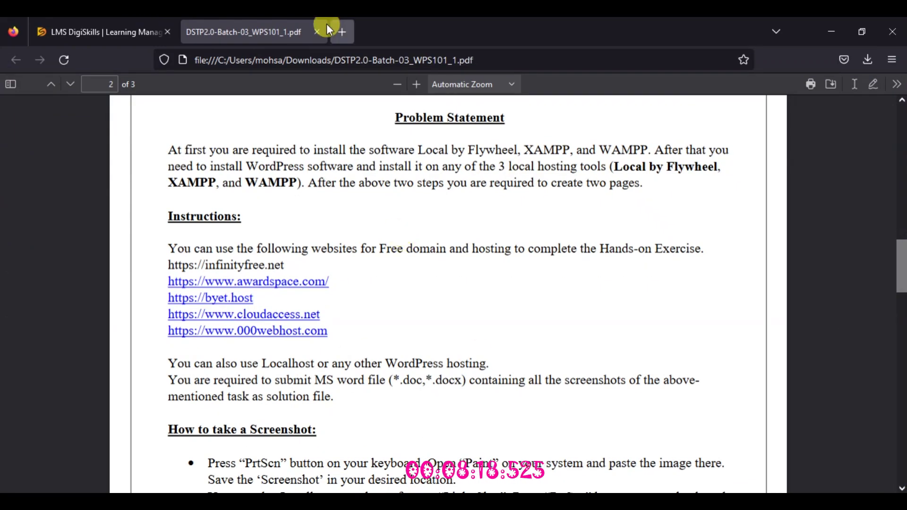
Step: Load localhost/wordpress in a new tab after renaming the htdocs wordpress folder
click(342, 32)
text(localhost/)
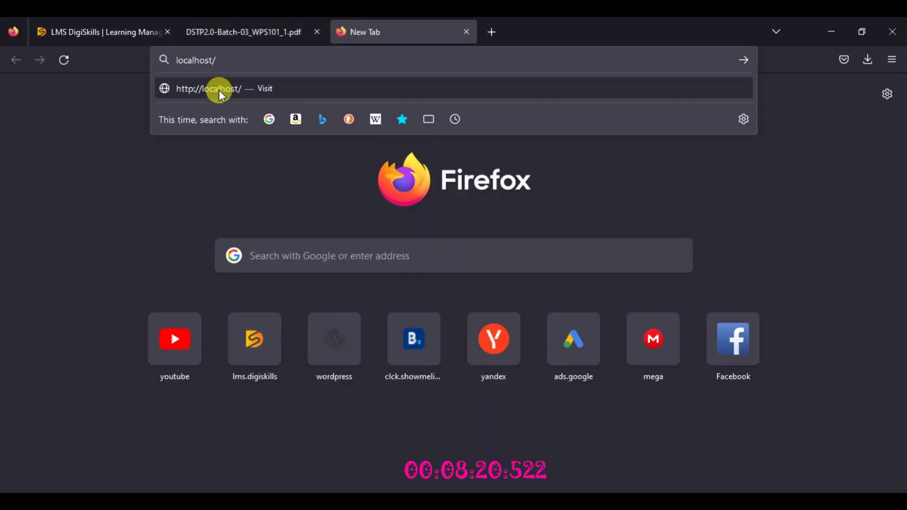
text(wordpress)
click(220, 178)
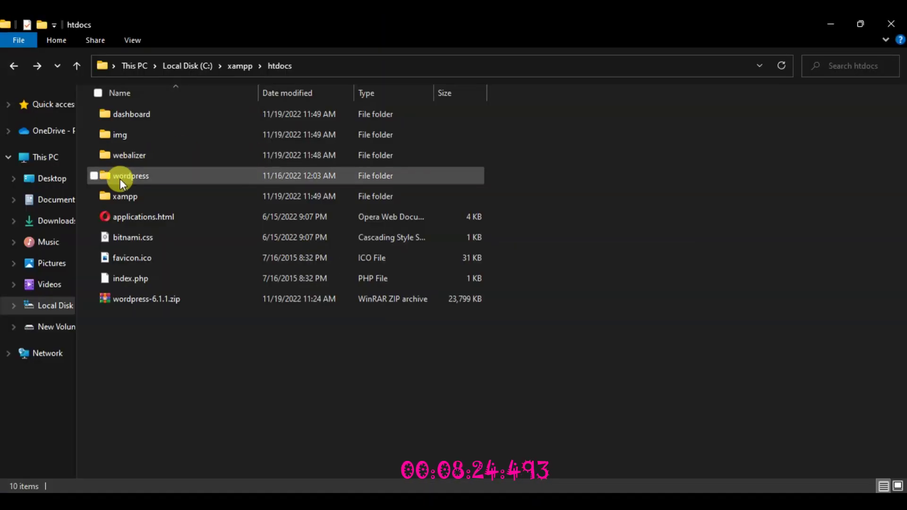
click(126, 176)
click(127, 176)
click(741, 172)
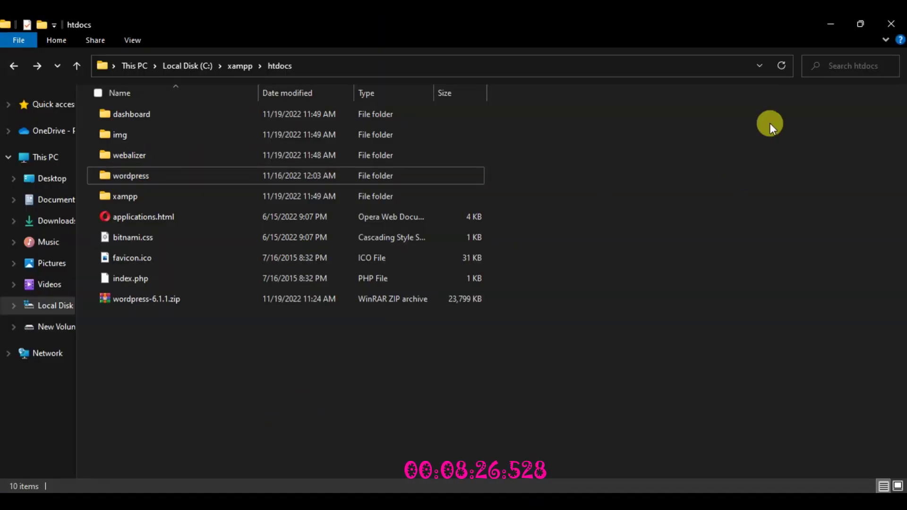
click(831, 23)
click(277, 59)
key(Return)
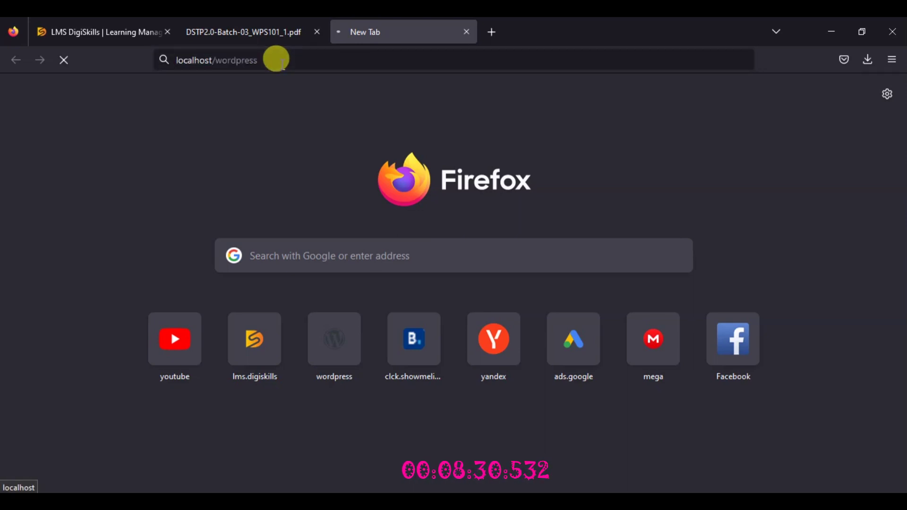
Step: Choose English (United States) as the setup language and continue past the welcome screen
key(ctrl+minus)
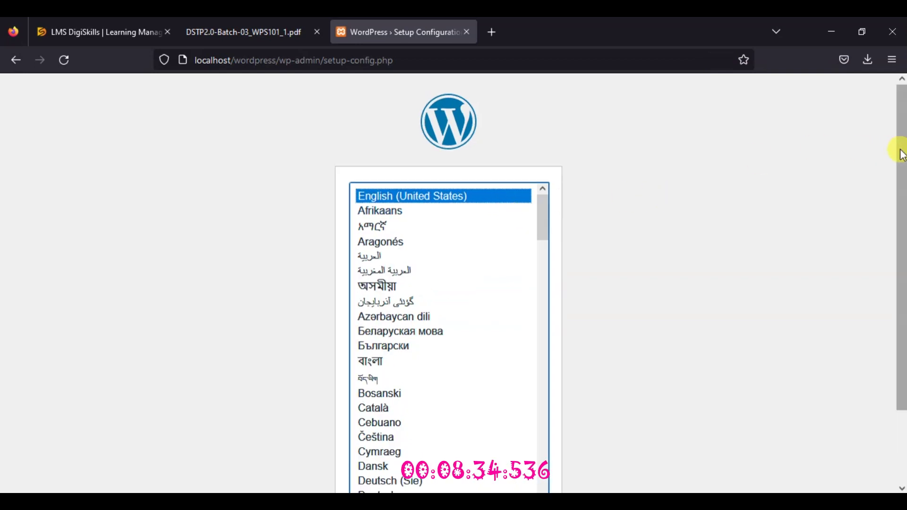
key(ctrl+0)
scroll(543, 146, down, 2)
click(522, 448)
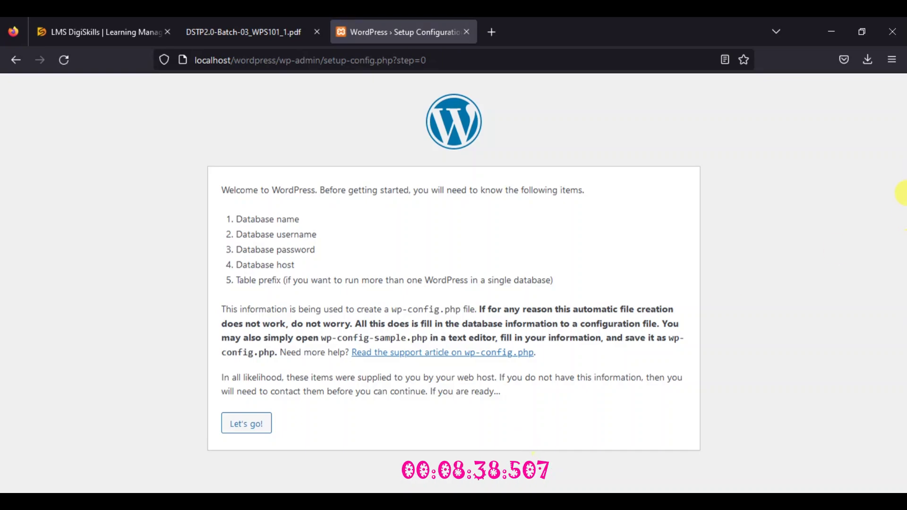
click(246, 431)
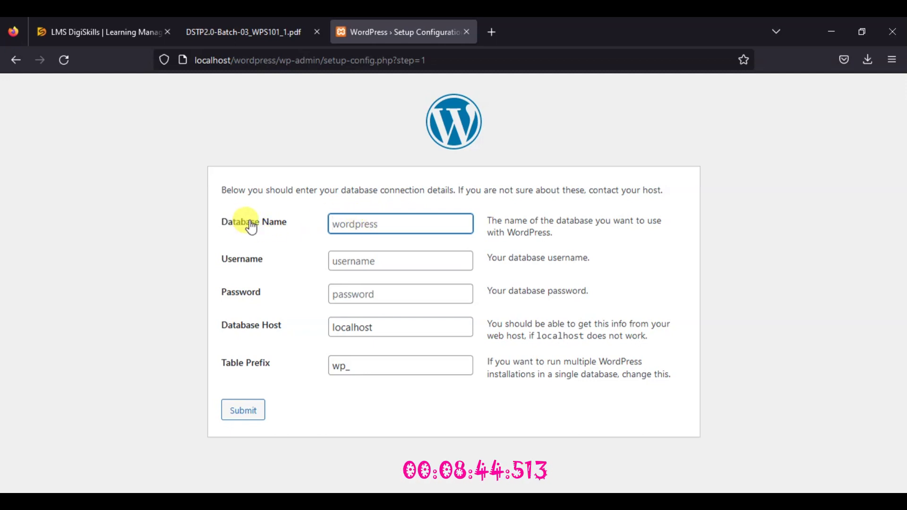
Step: Open localhost/phpmyadmin in a new browser tab
click(496, 34)
text(localhost/phpmyadmin)
key(Return)
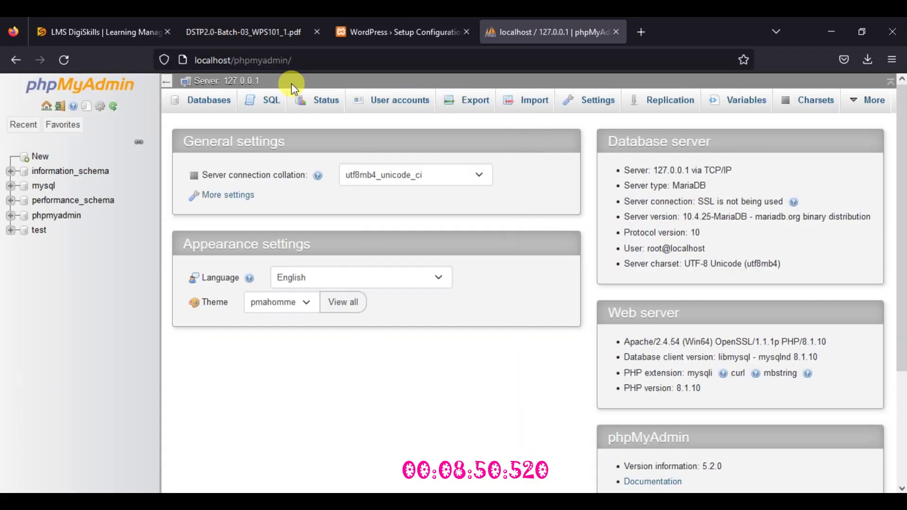
Step: Create the digiskills wordpress database with utf8mb4_general_ci collation, then return to WordPress setup
click(56, 155)
text(DigiSkills WordPress)
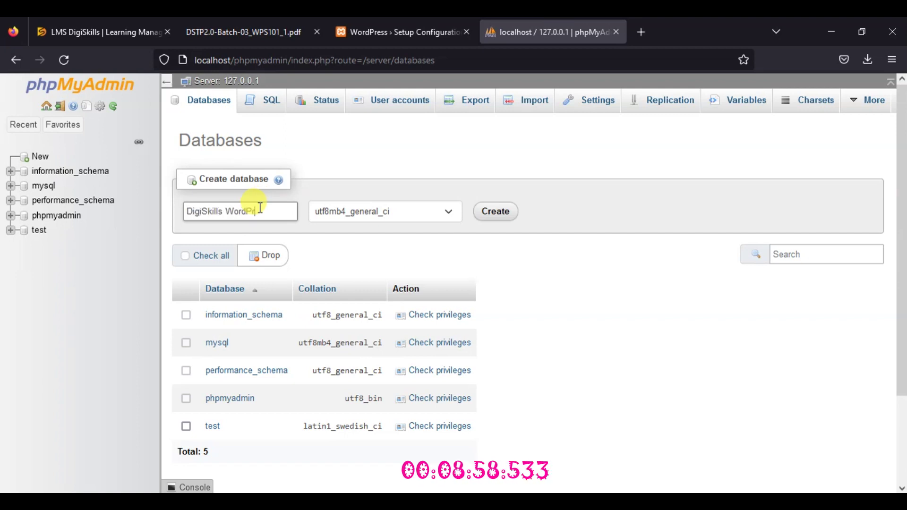
click(390, 212)
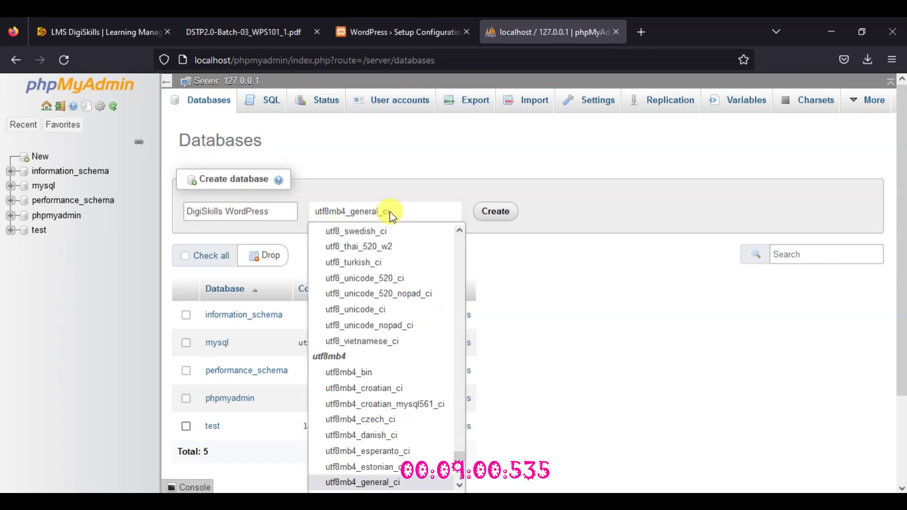
click(284, 204)
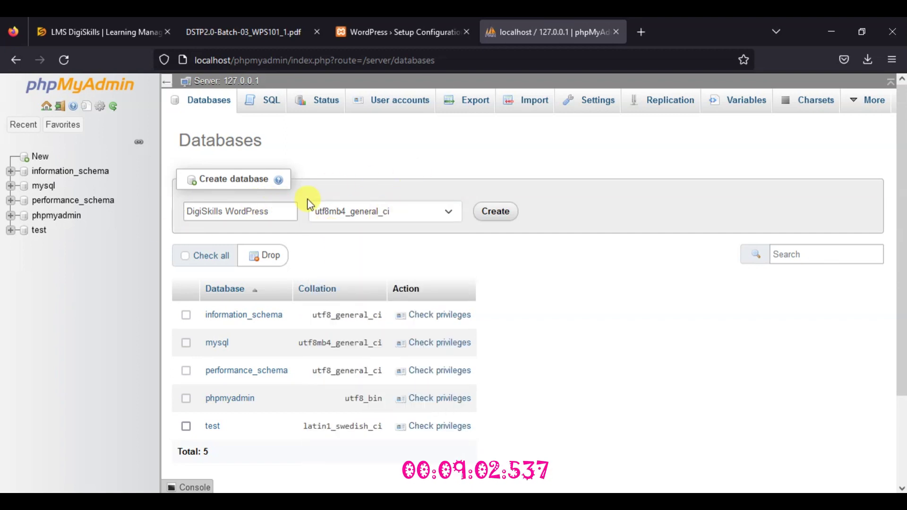
click(496, 213)
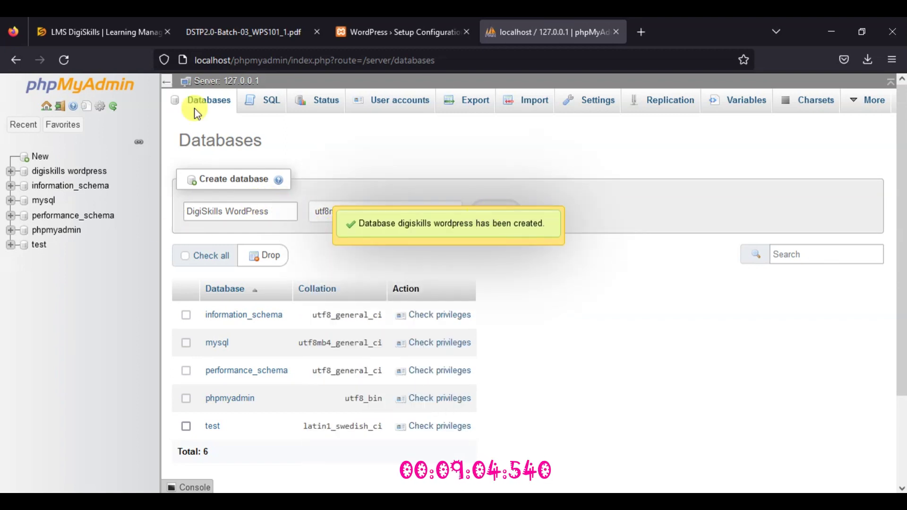
click(64, 171)
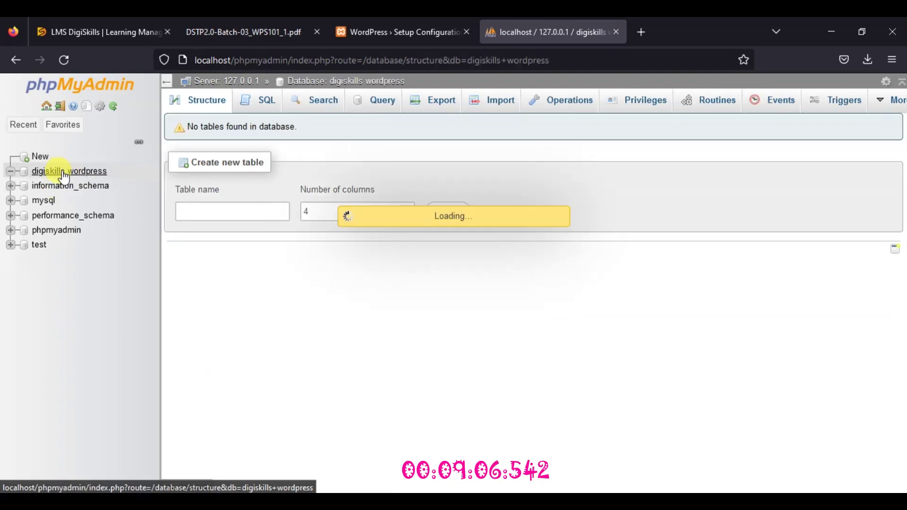
click(420, 32)
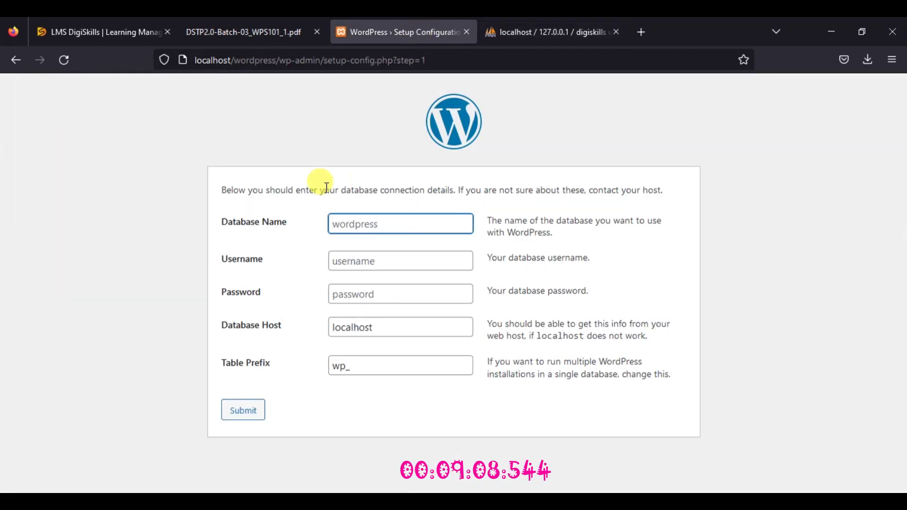
text(D)
Step: Enter DigiSkills WordPress as the database name in the setup form
click(591, 29)
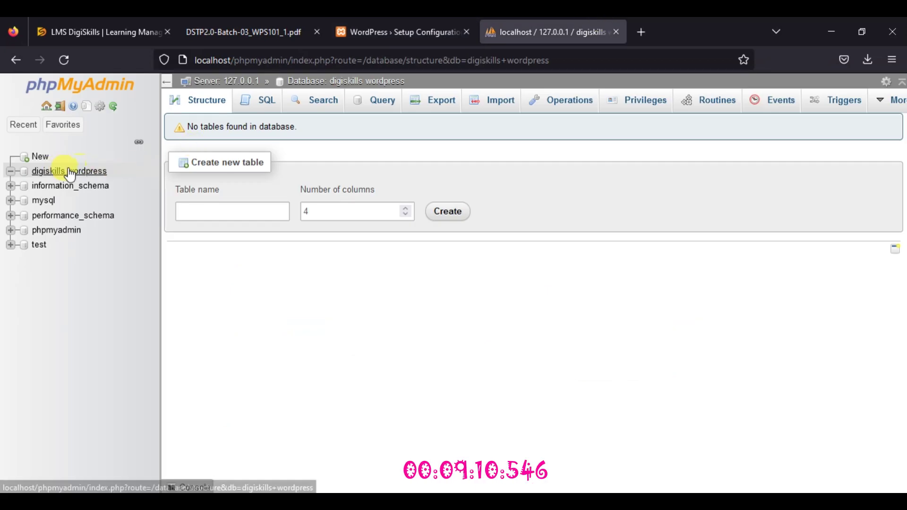
click(365, 20)
text(DigiSkills WordPr)
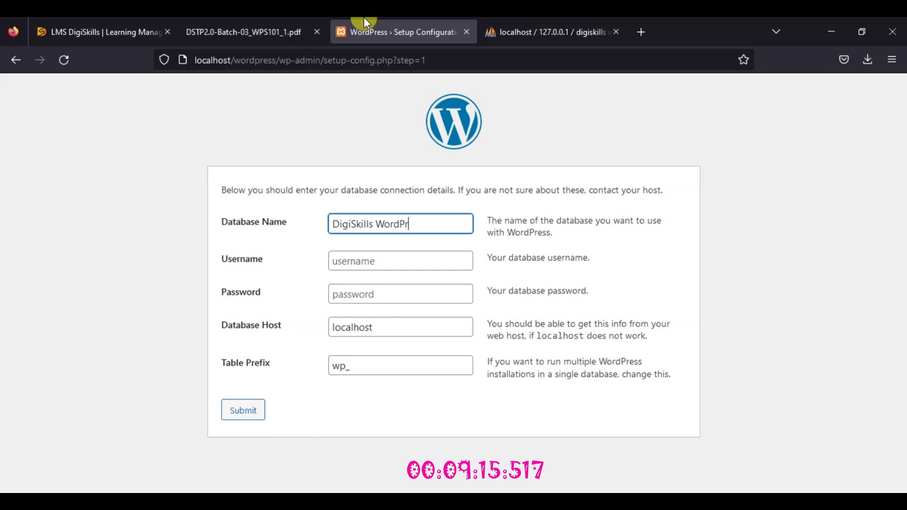
text(ess)
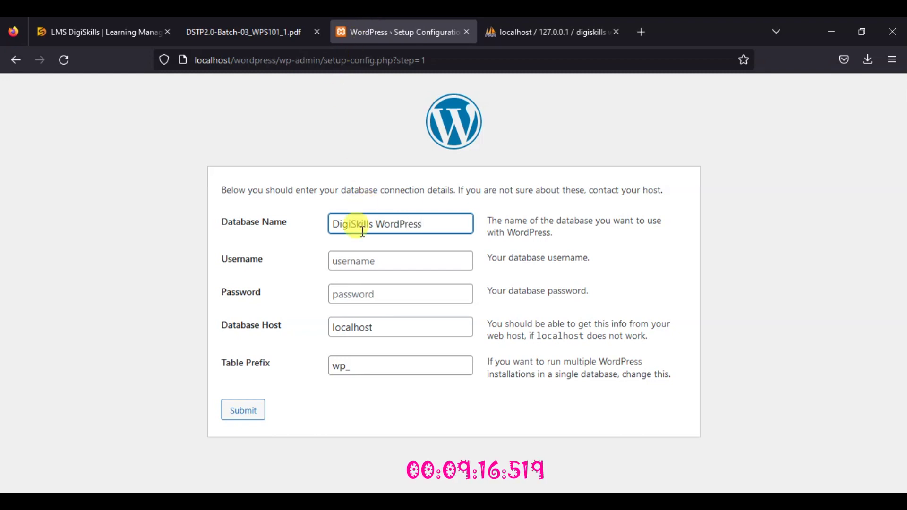
click(362, 260)
Step: Enter root as the username, verify the host in phpMyAdmin, and submit the details
click(538, 30)
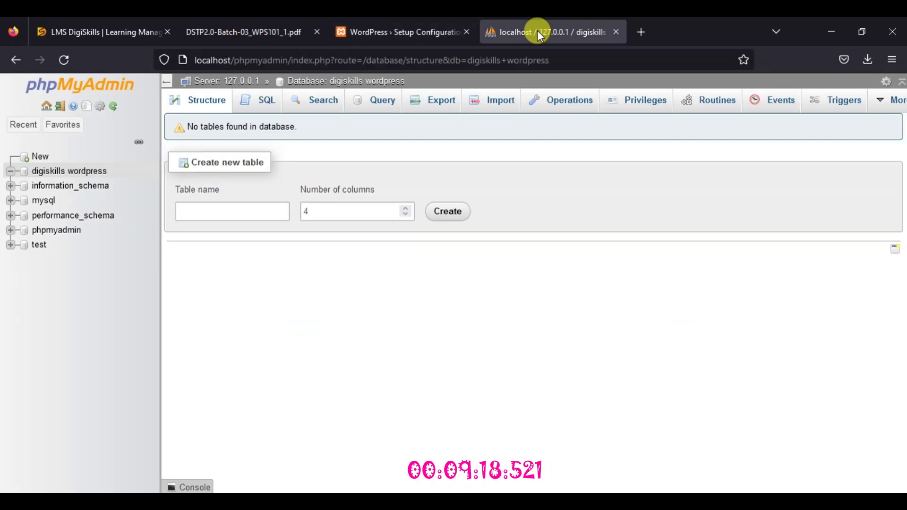
click(78, 82)
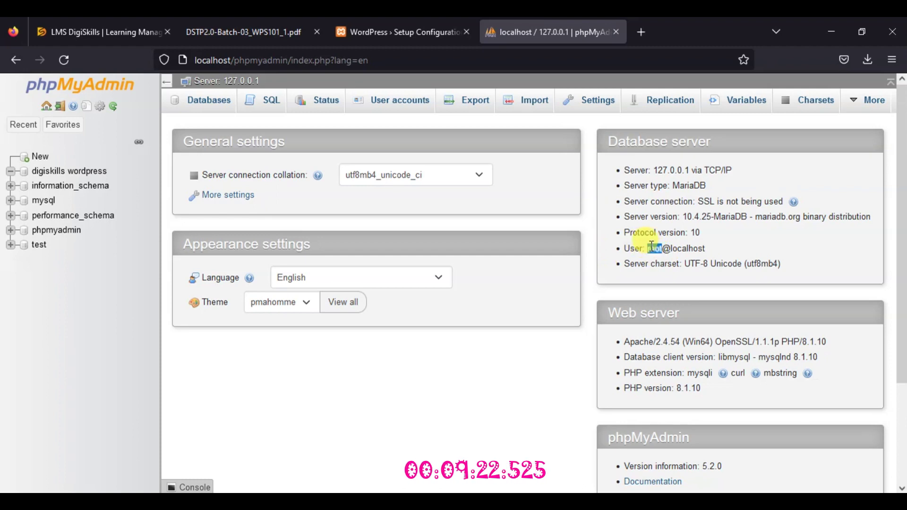
click(454, 32)
text(ot)
click(375, 297)
click(373, 328)
click(548, 32)
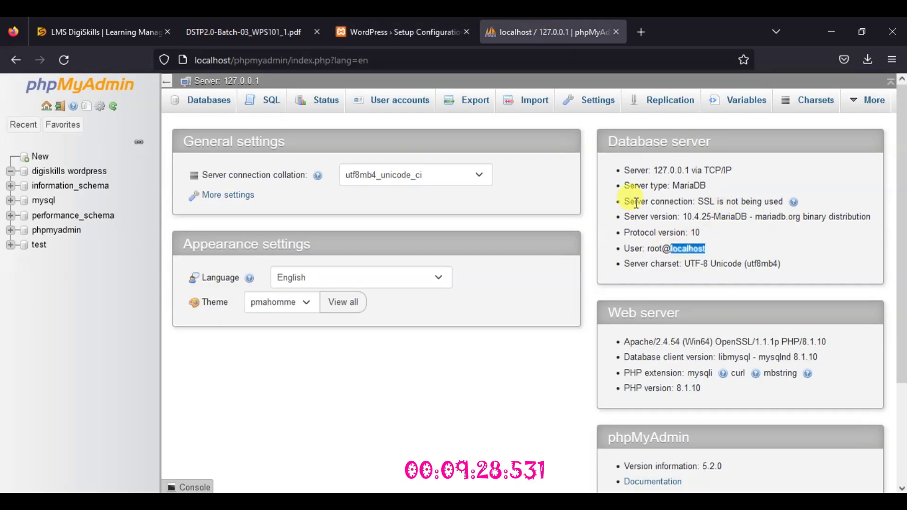
click(392, 23)
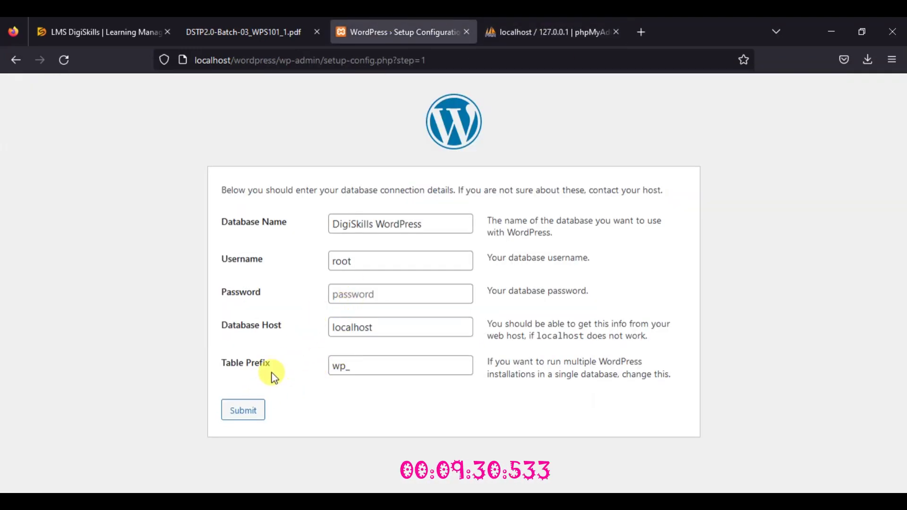
click(242, 409)
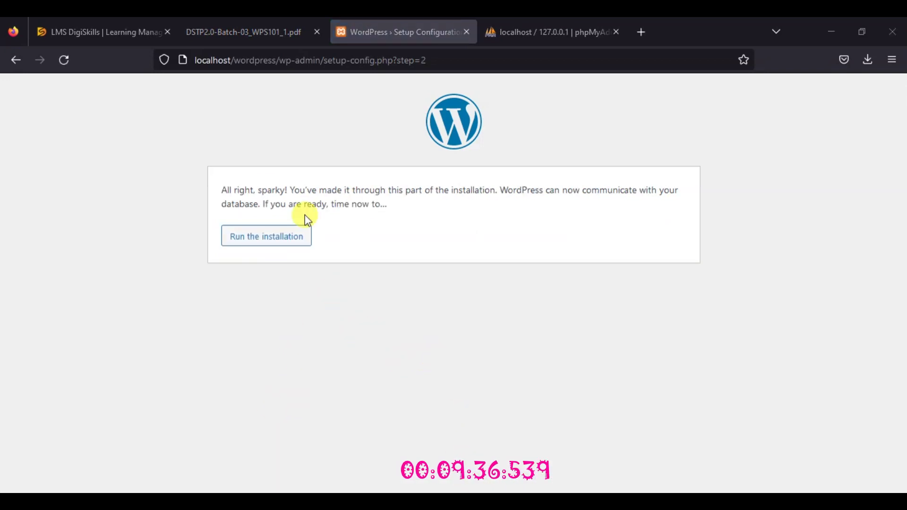
Step: Snip the WordPress ready-to-install page and save it as B.PNG in Pictures
click(364, 177)
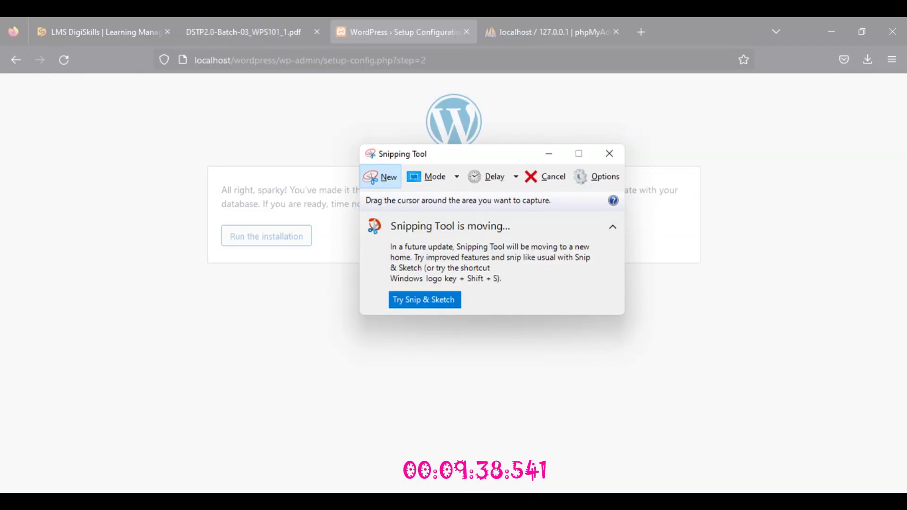
drag(1, 46, 901, 487)
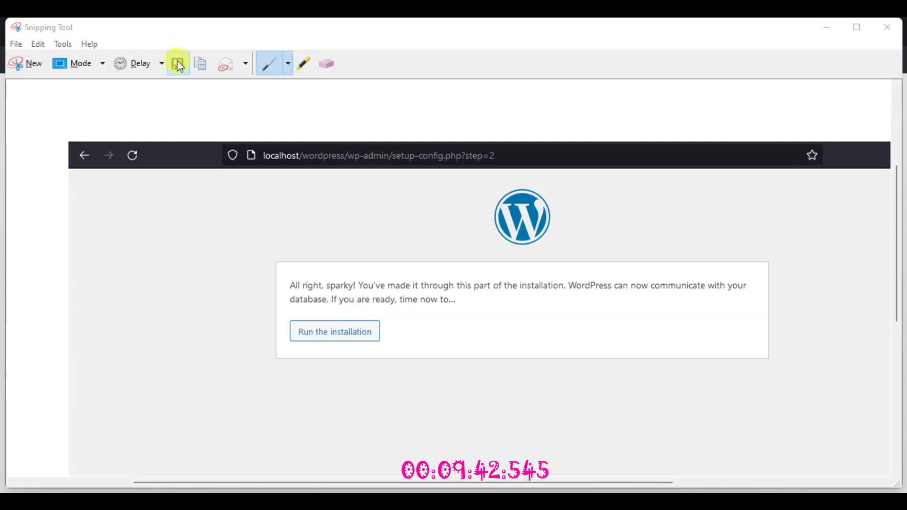
click(178, 64)
text(B)
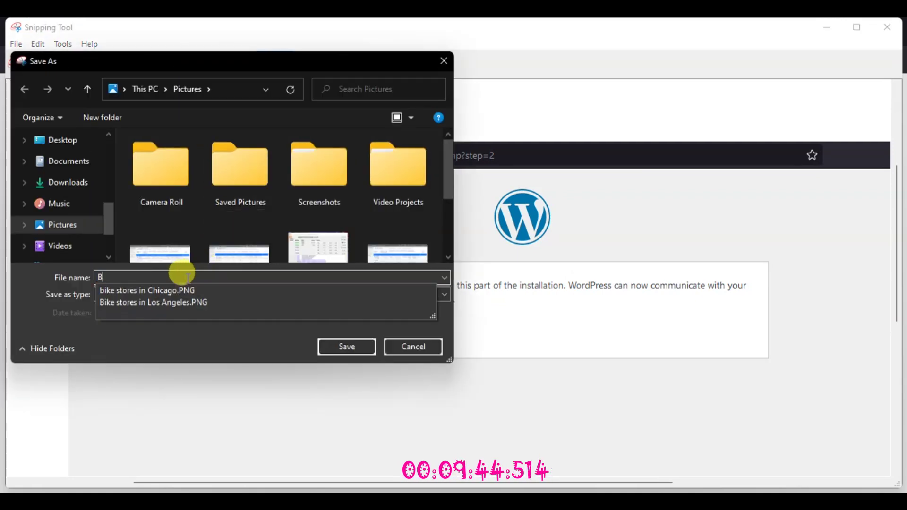
click(345, 345)
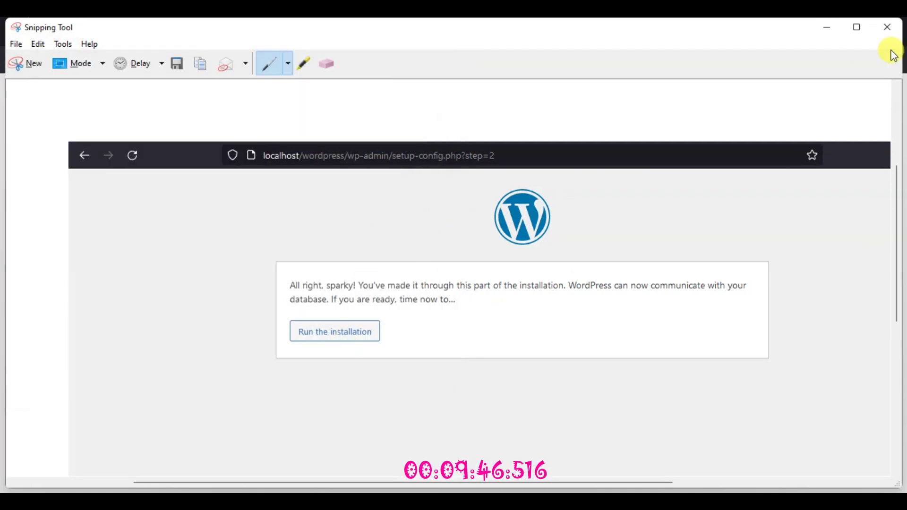
click(888, 27)
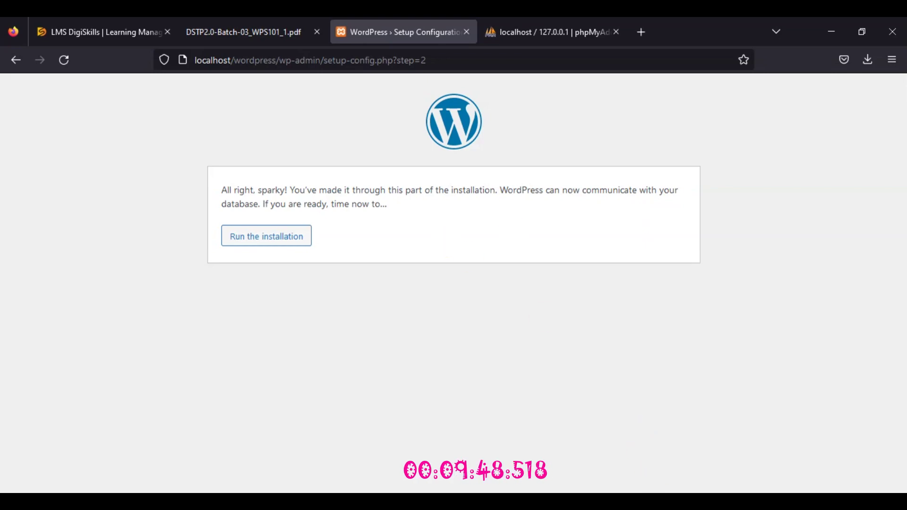
click(543, 501)
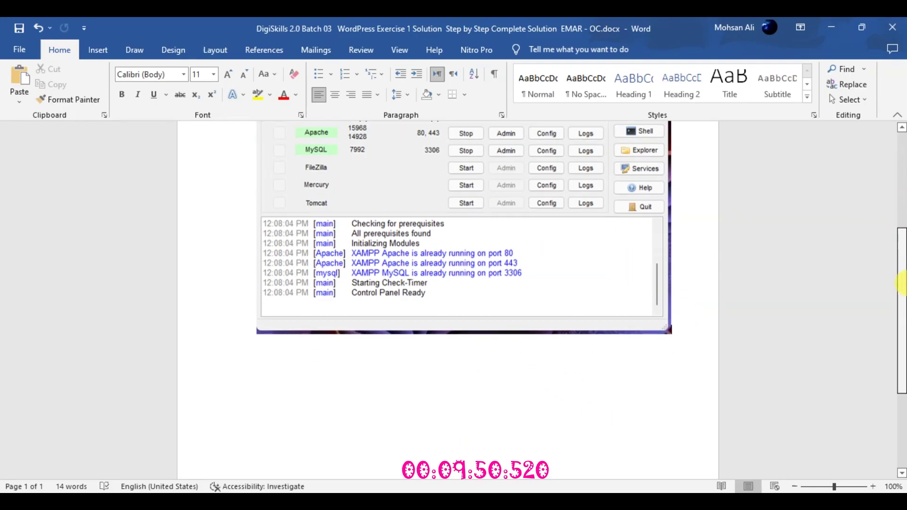
Step: Copy the WordPress install task sentence from the assignment PDF
scroll(901, 284, down, 4)
click(626, 501)
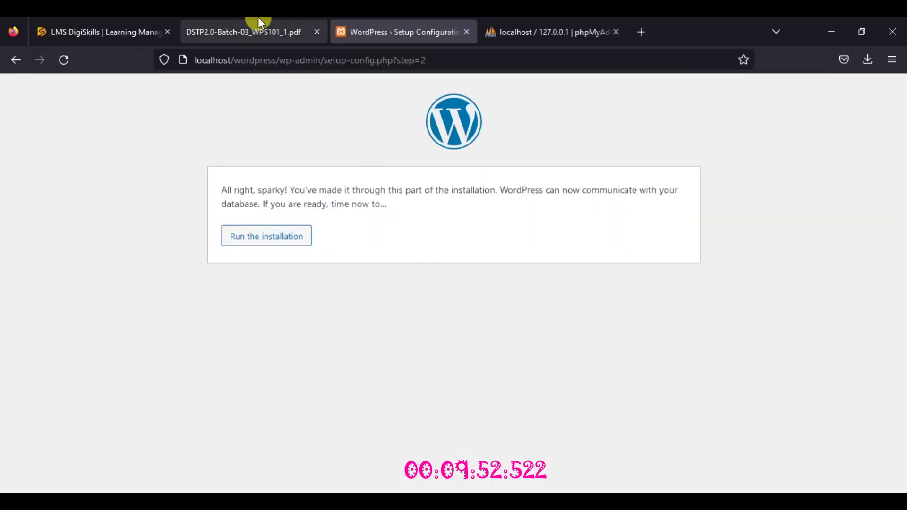
click(260, 23)
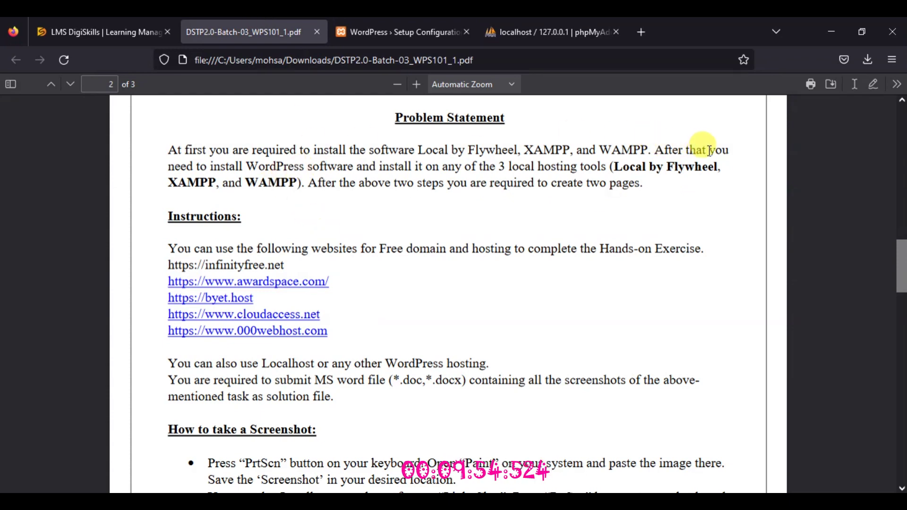
drag(710, 152, 304, 182)
right_click(302, 182)
click(318, 196)
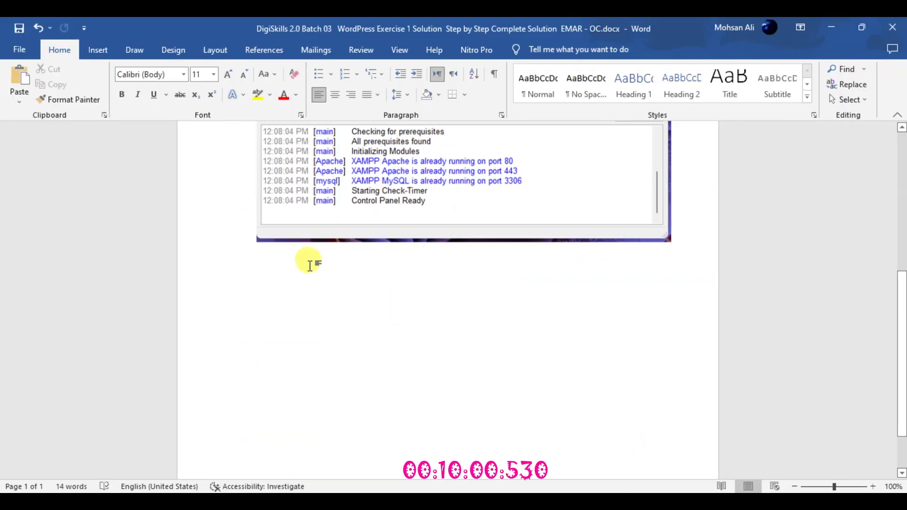
Step: Paste the task sentence below the XAMPP screenshot, keeping source formatting, as an arrow bullet
click(284, 240)
click(690, 236)
key(Return)
right_click(264, 263)
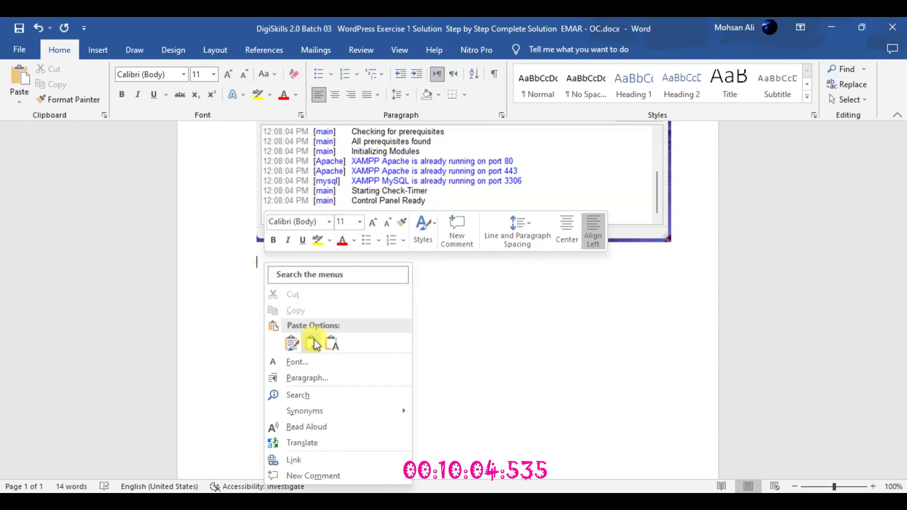
click(295, 341)
key(BackSpace)
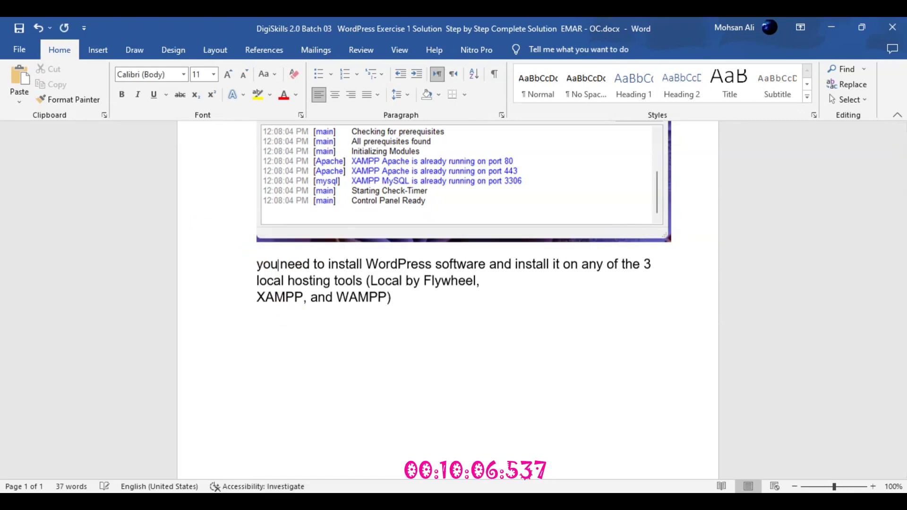
click(330, 74)
click(327, 115)
key(Return)
key(Return)
key(Return)
Step: Insert the B.PNG screenshot from this device below the bullet and add a line after it
click(101, 50)
click(132, 93)
click(159, 134)
click(395, 223)
click(332, 312)
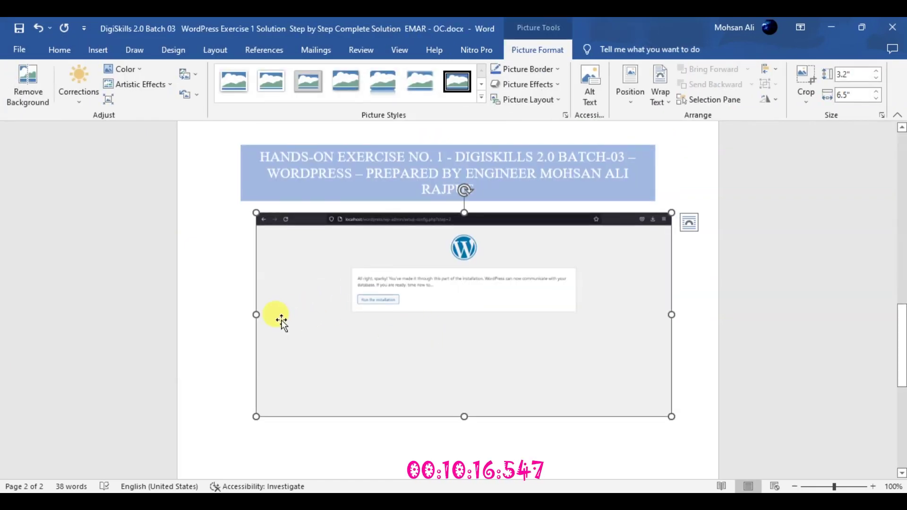
drag(257, 315, 251, 314)
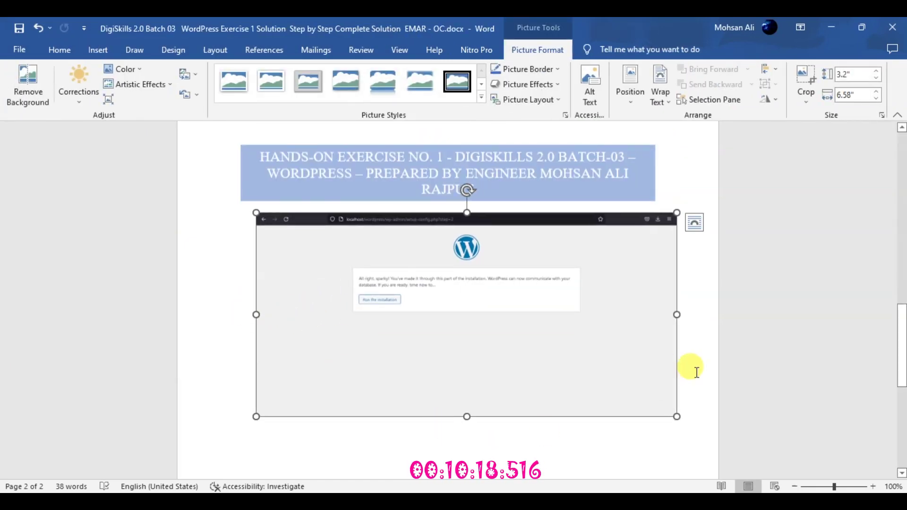
click(699, 382)
key(Return)
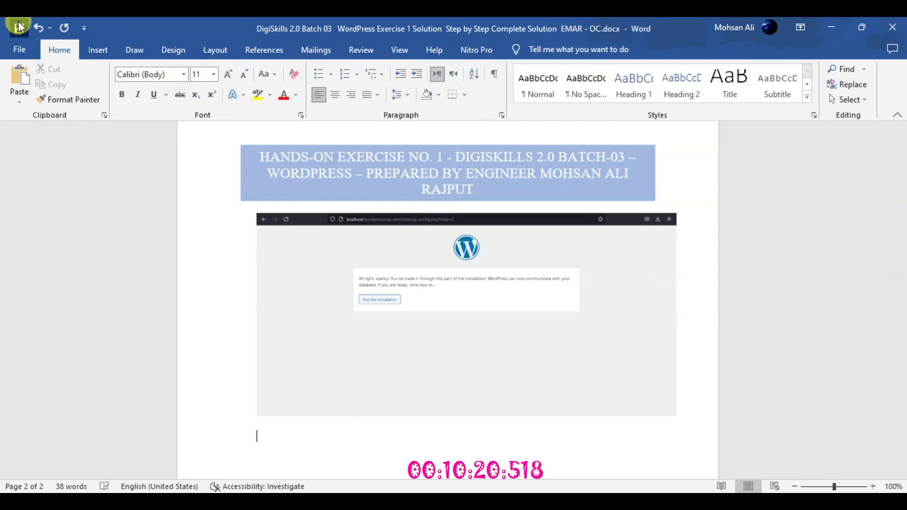
key(alt+Tab)
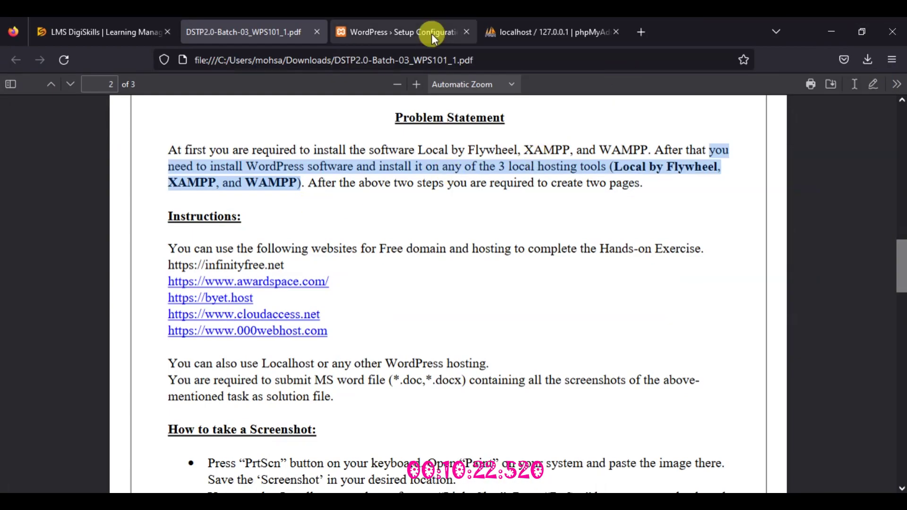
Step: Start the WordPress installation and enter site title 'DigiSkills WordPress' and an admin username
click(427, 33)
click(272, 240)
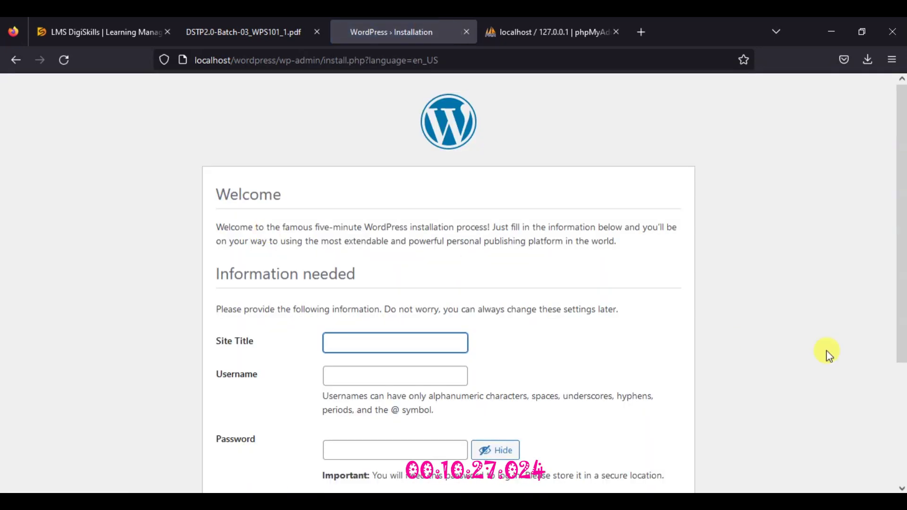
scroll(897, 303, down, 3)
click(408, 198)
text(DigiSkills WordPress)
click(411, 235)
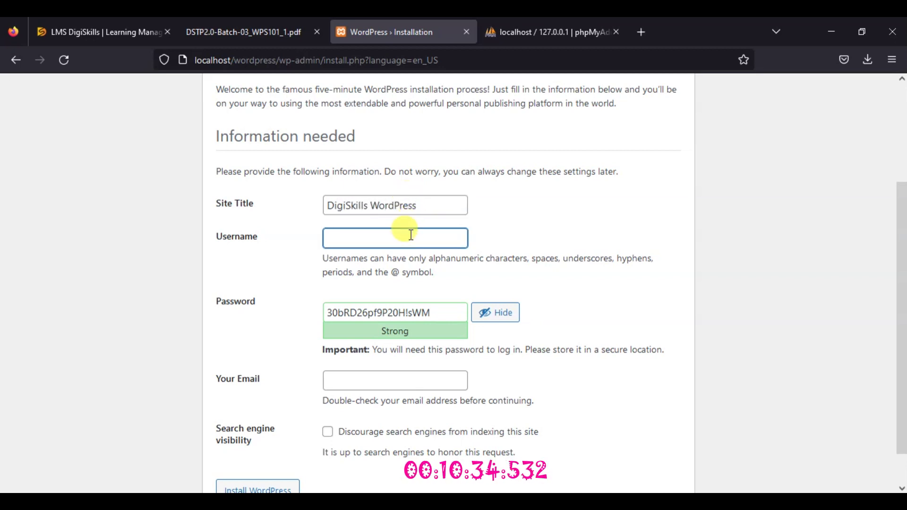
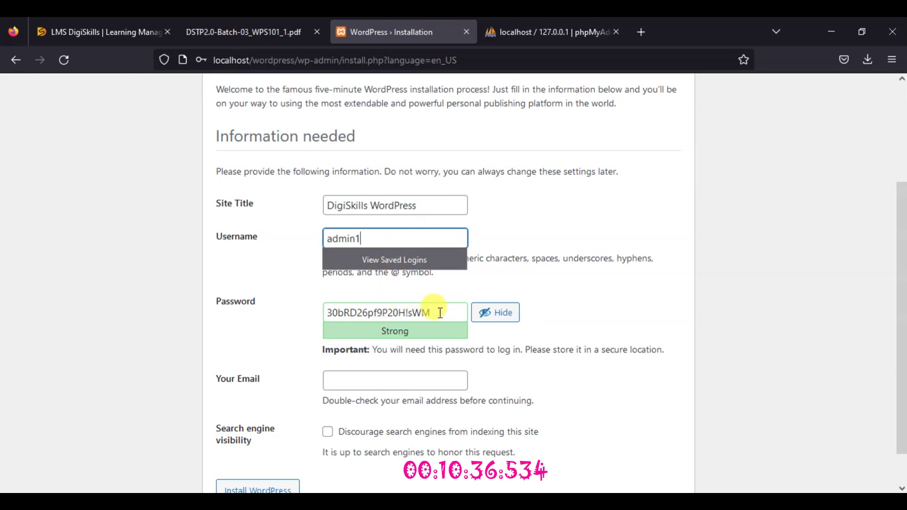
Step: Replace the generated password with a weak one, confirm its use, and enter the admin e-mail
drag(434, 312, 307, 312)
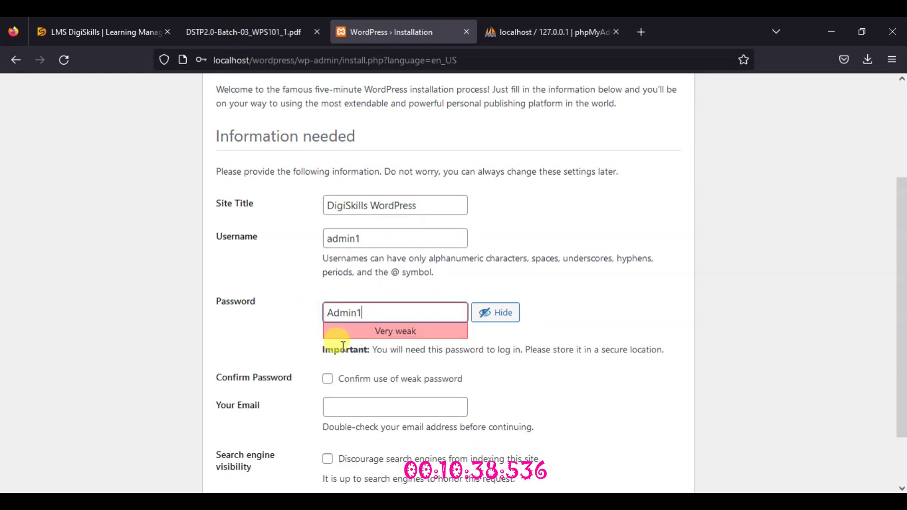
click(327, 379)
click(334, 406)
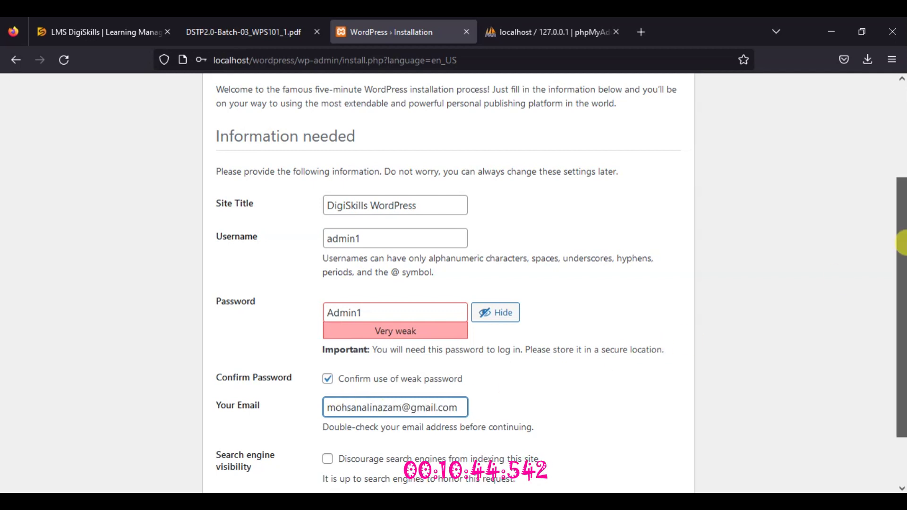
Step: Lengthen the username and password, then zoom the page out to 90%
click(399, 235)
text(23)
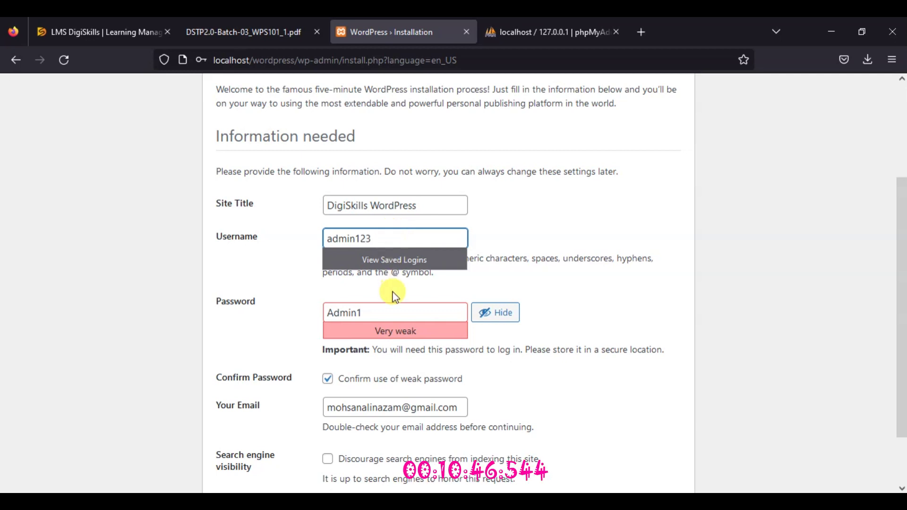
click(380, 309)
text(23)
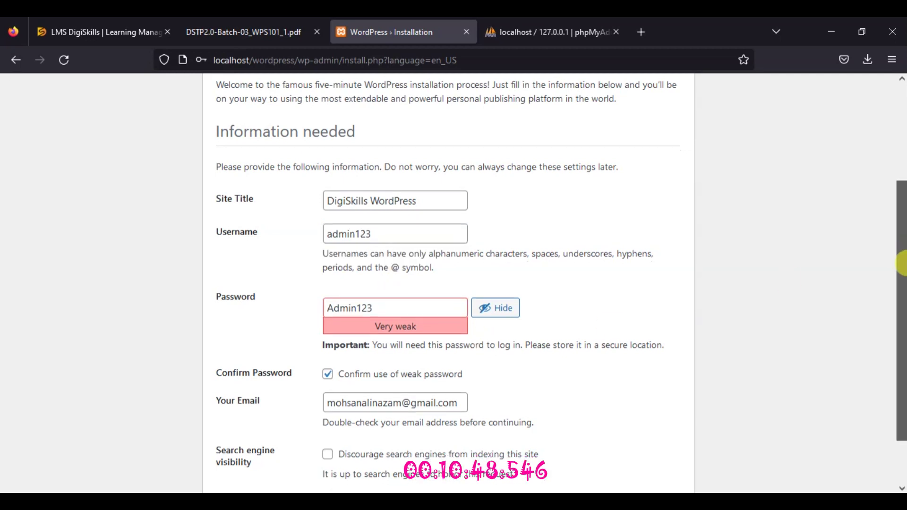
scroll(788, 286, down, 2)
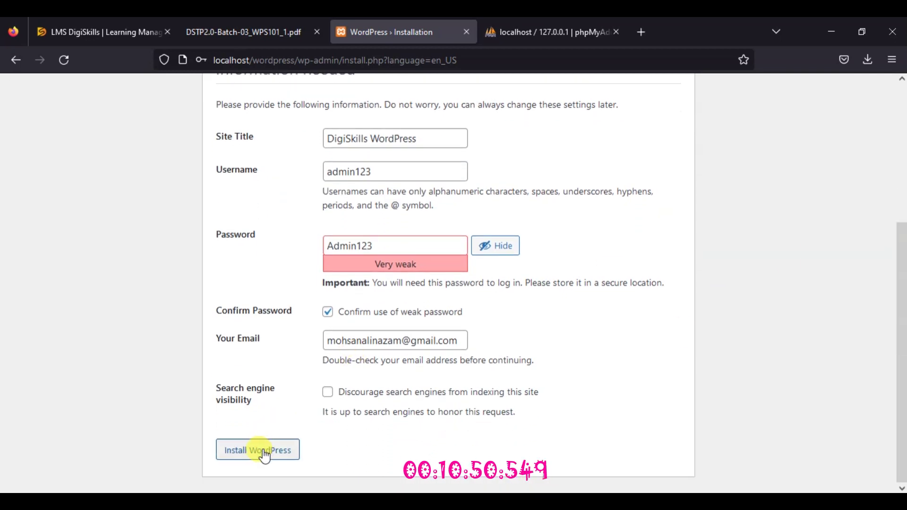
key(ctrl+minus)
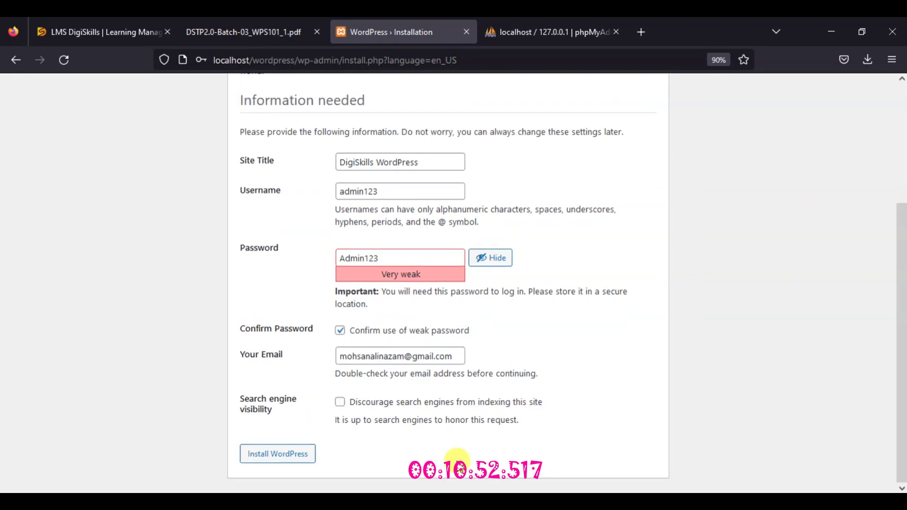
click(384, 176)
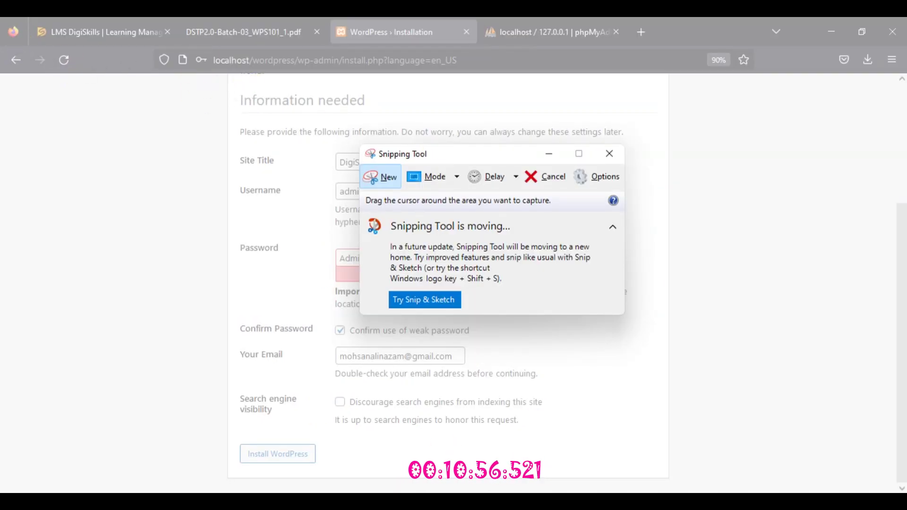
Step: Snip the filled-in installation form and save it as C.PNG
drag(0, 47, 802, 431)
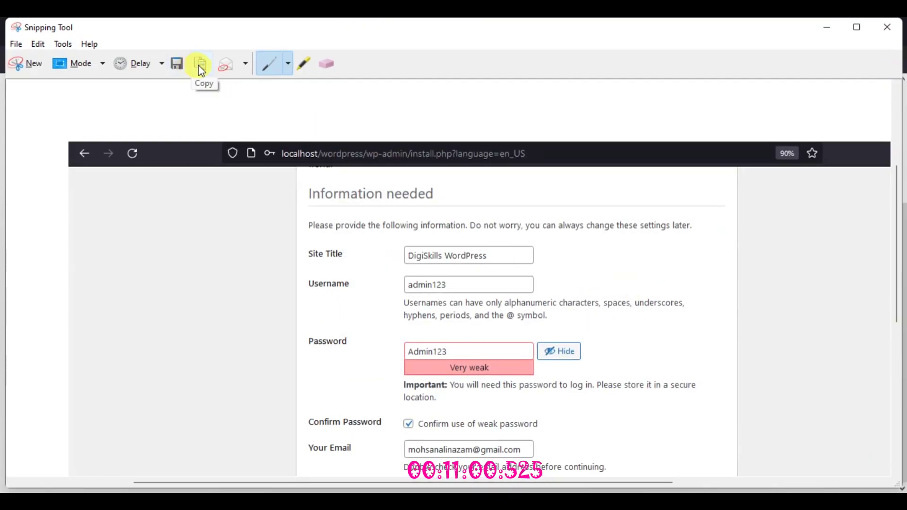
click(177, 64)
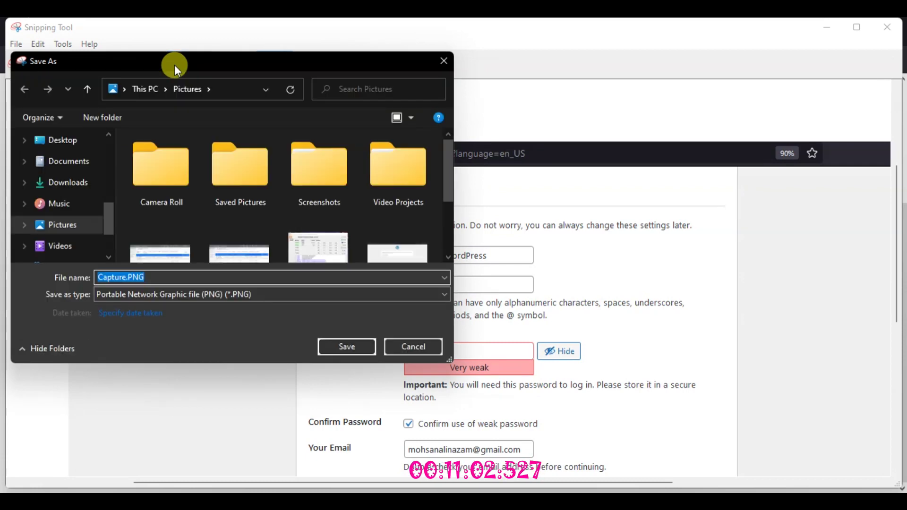
text(C)
click(344, 345)
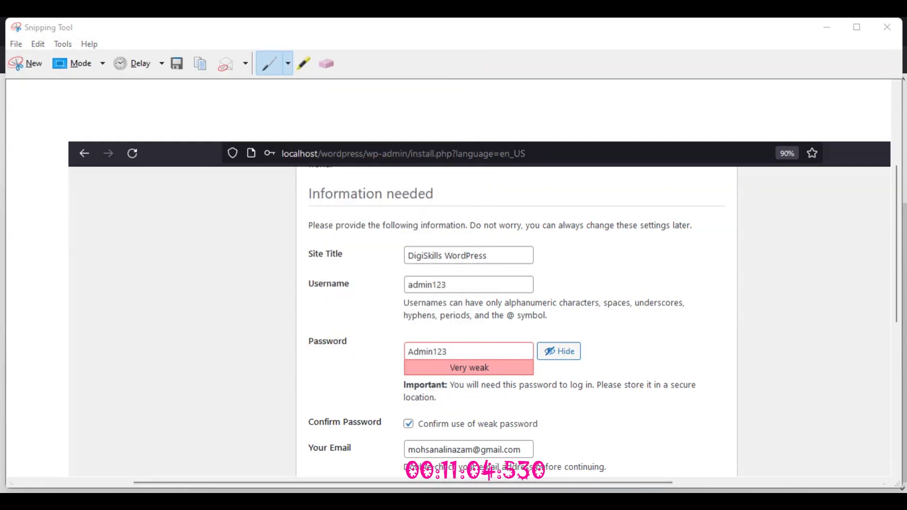
key(alt+Tab)
Step: Insert C.PNG from this device into the Word document and save it
click(98, 50)
click(137, 86)
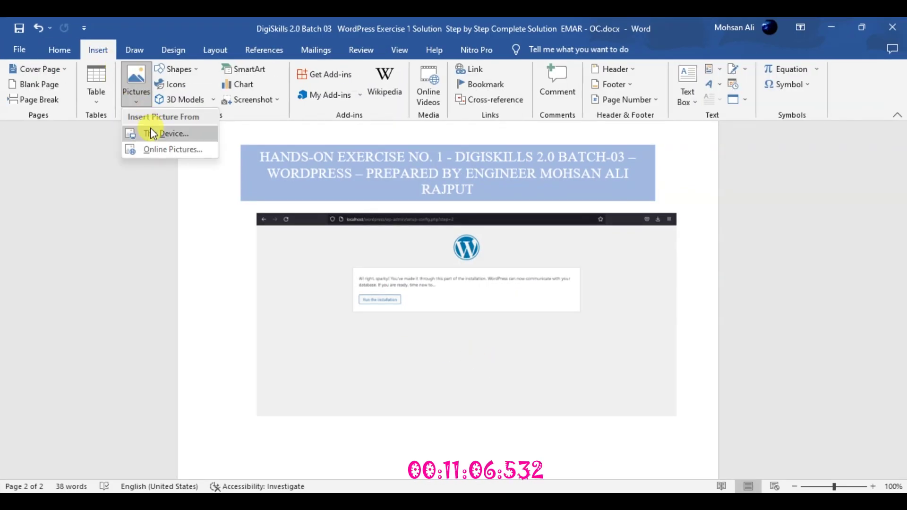
click(152, 132)
scroll(431, 231, down, 2)
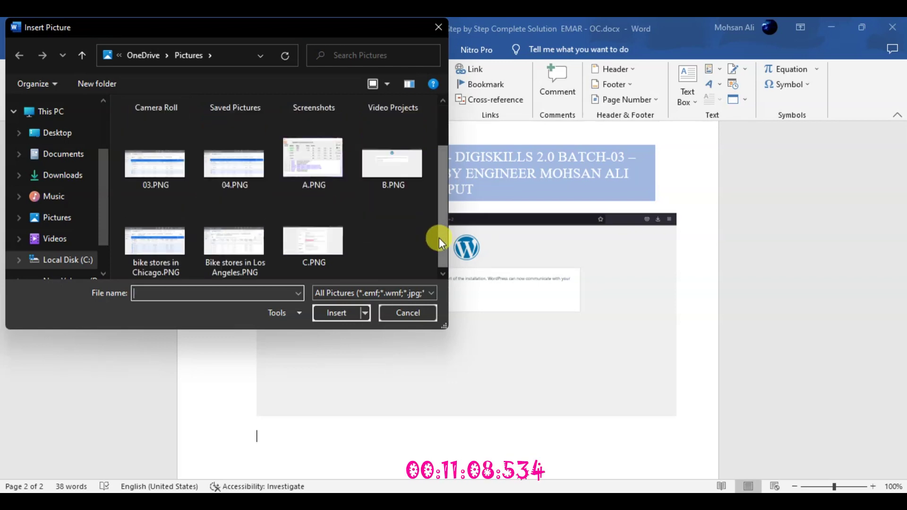
click(318, 242)
click(336, 313)
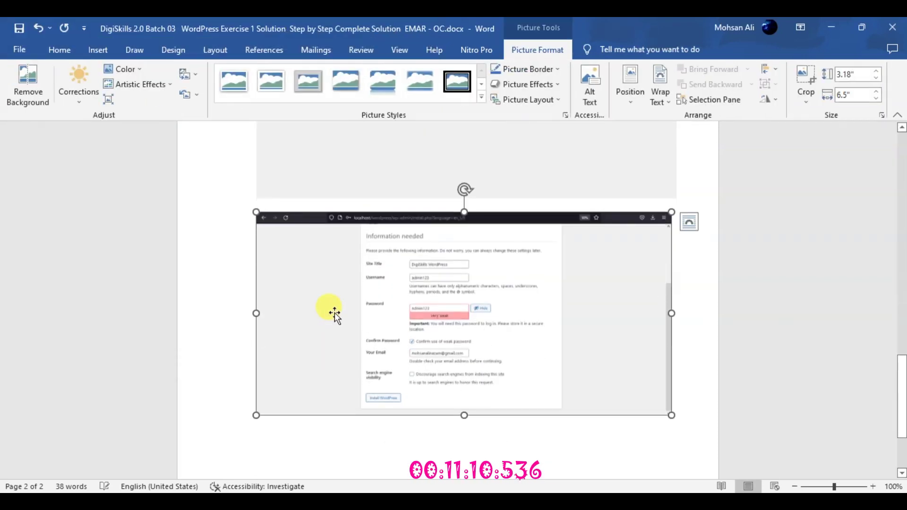
key(Down)
click(19, 29)
click(832, 27)
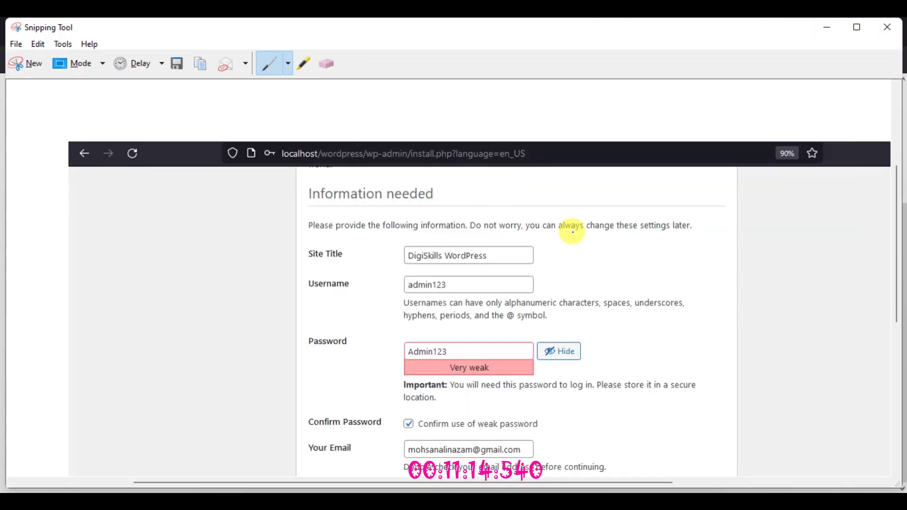
Step: Close Snipping Tool and submit the filled-in installation form
click(888, 27)
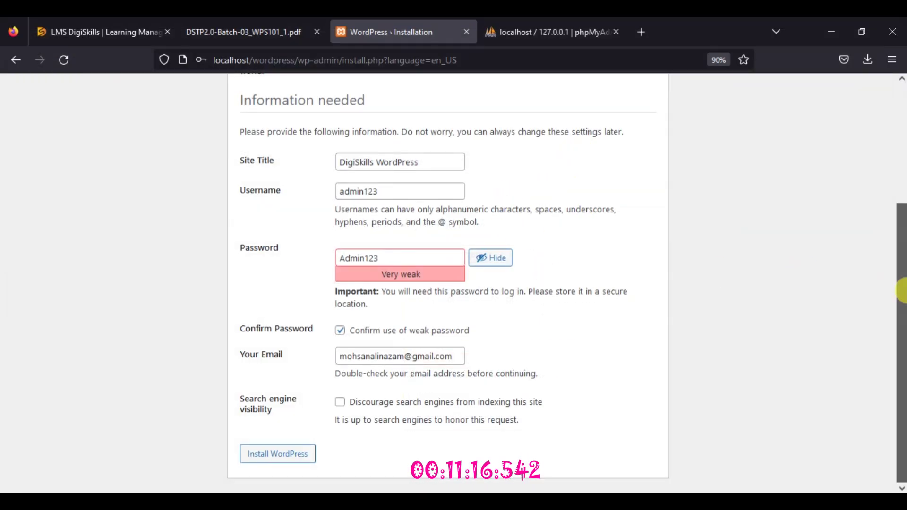
click(278, 455)
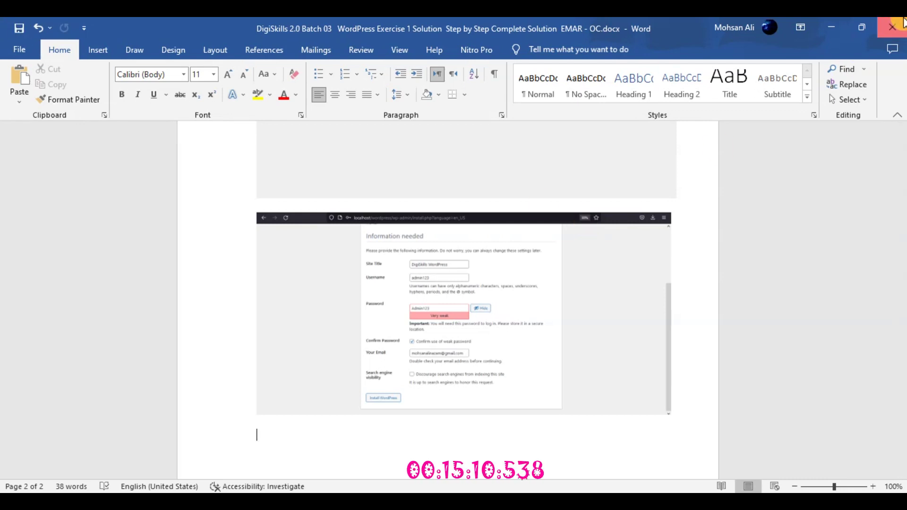
Step: Install WordPress, decline Firefox's save-login prompt, and go to the login page
click(892, 27)
click(274, 454)
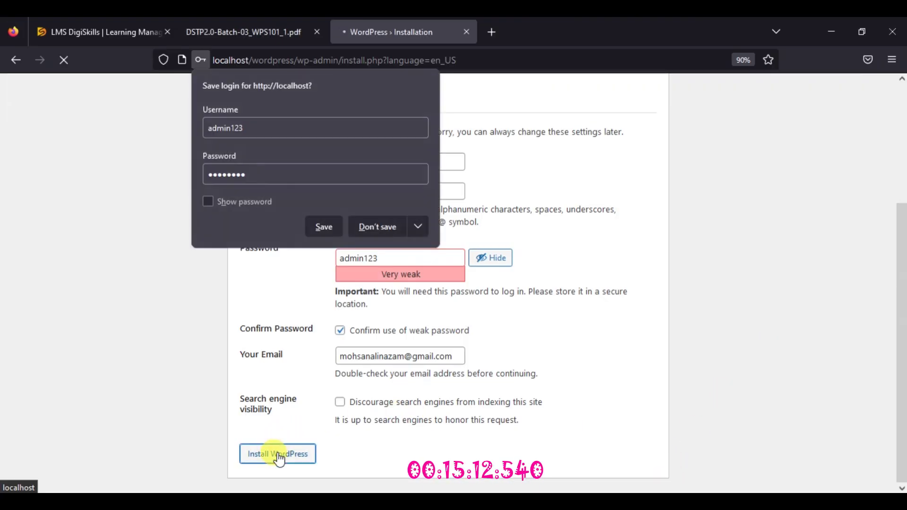
click(384, 226)
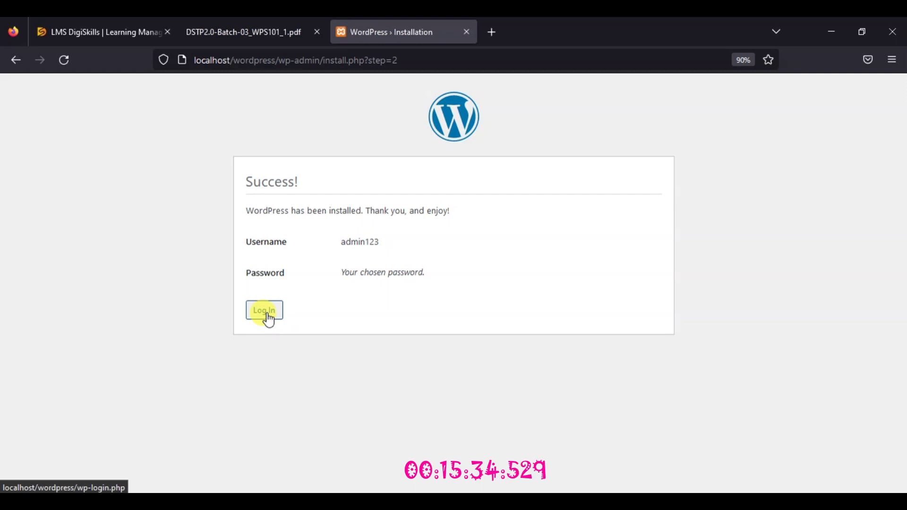
click(267, 314)
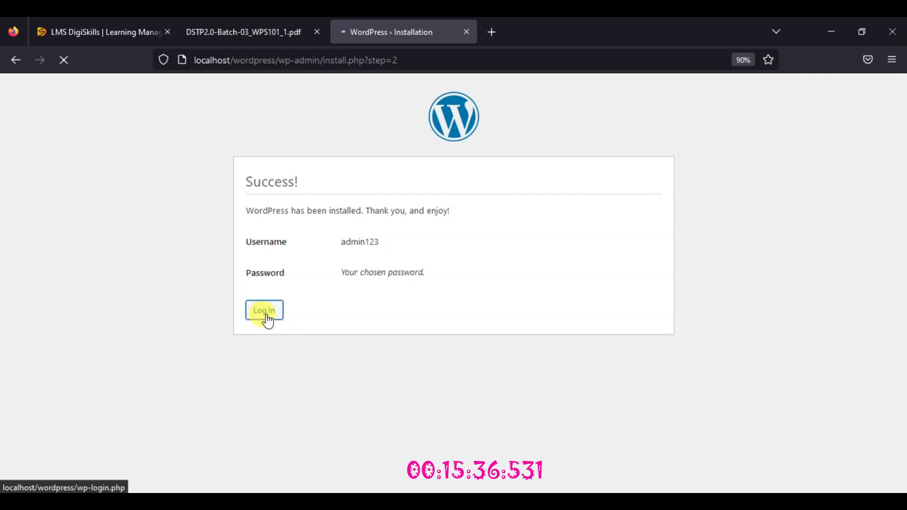
Step: Open localhost/wordpress/wp-admin and log in with the admin username and password
click(344, 60)
text(localhost/wordpress/wp-admin)
key(Return)
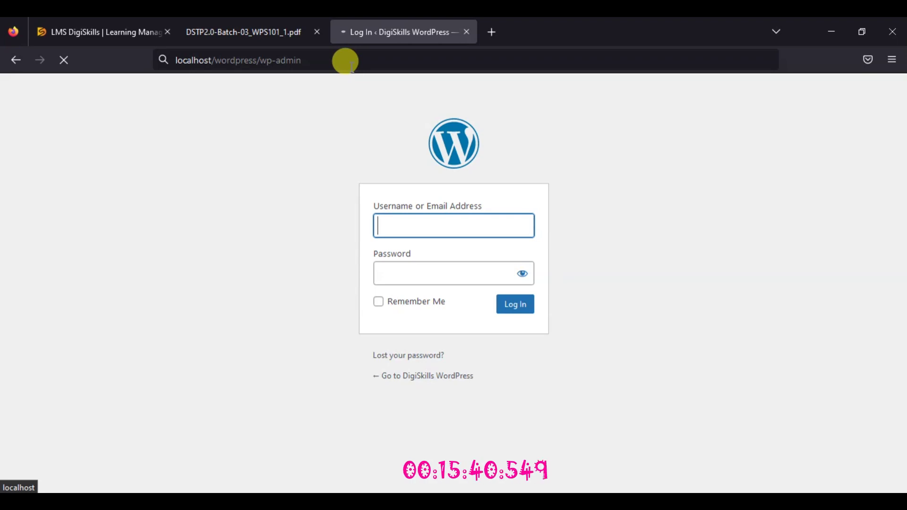
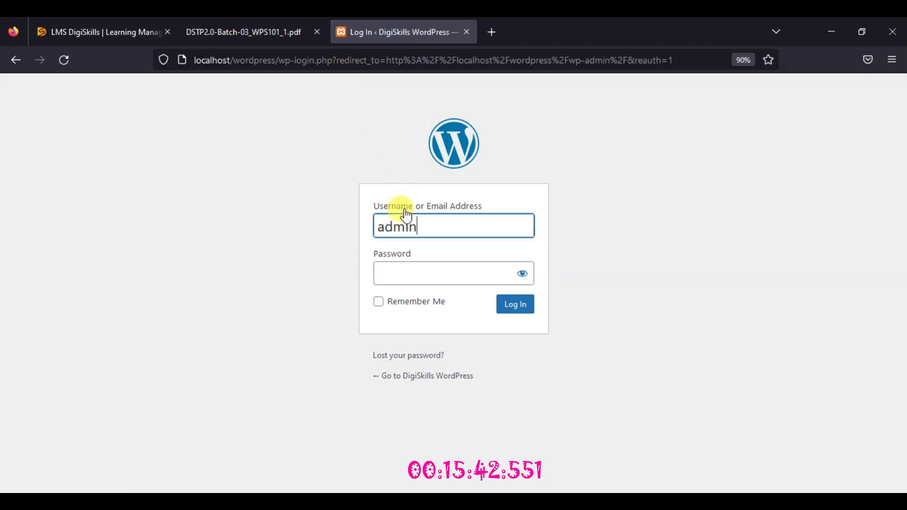
click(405, 276)
click(514, 307)
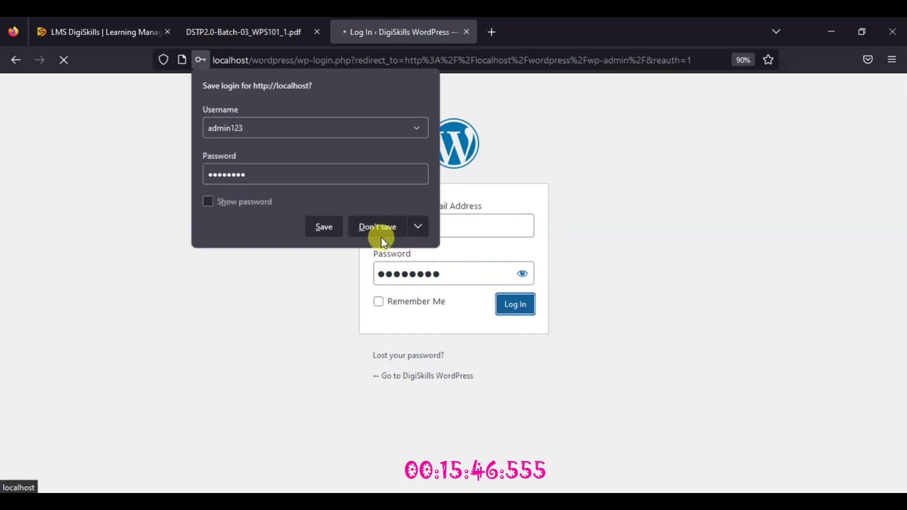
click(324, 226)
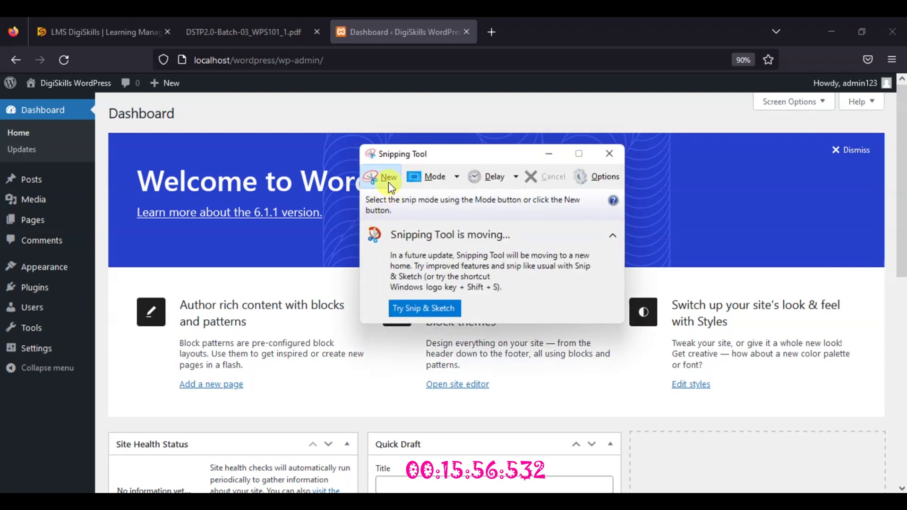
Step: Capture the WordPress dashboard and save the snip as D.PNG
click(383, 179)
mouse_move(1, 45)
mouse_down()
mouse_move(903, 466)
mouse_move(902, 489)
mouse_up()
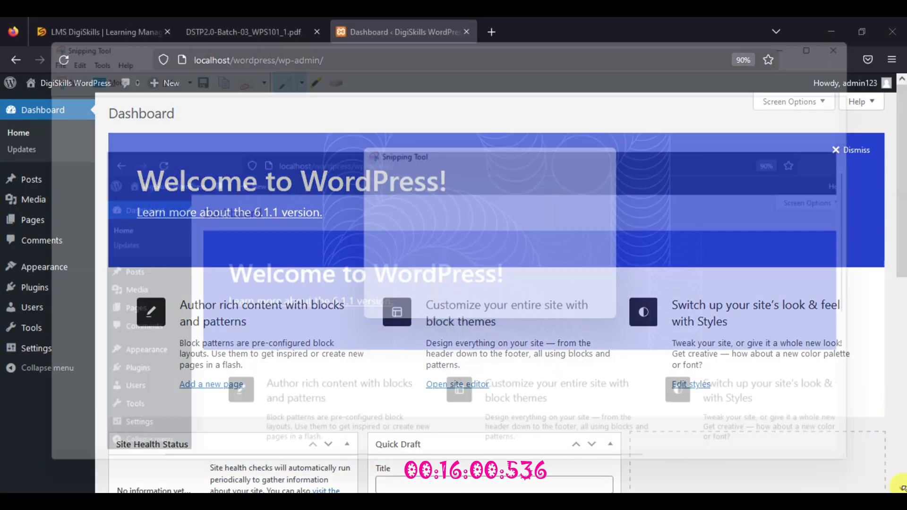
click(176, 63)
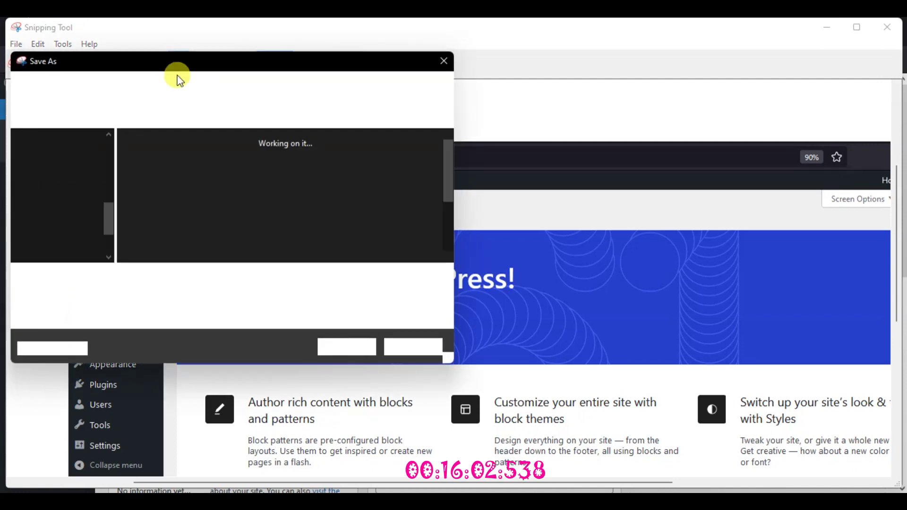
text(D)
click(347, 343)
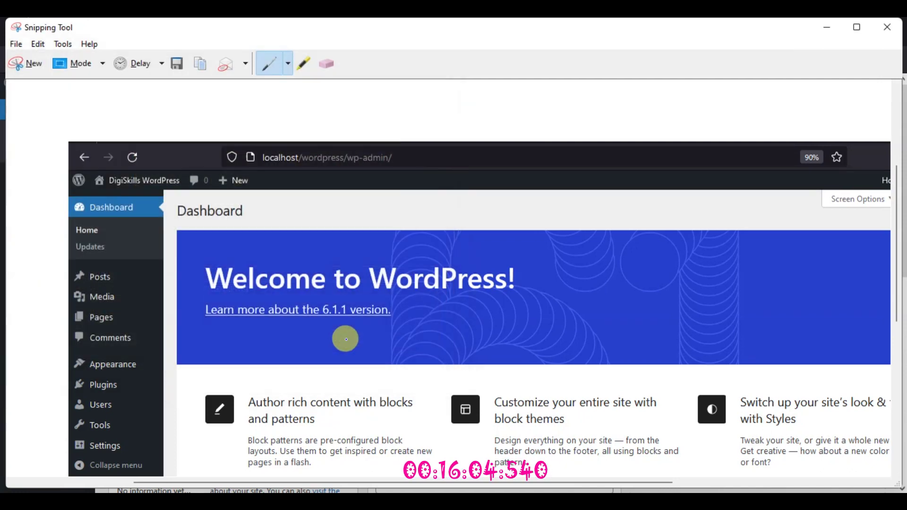
click(887, 27)
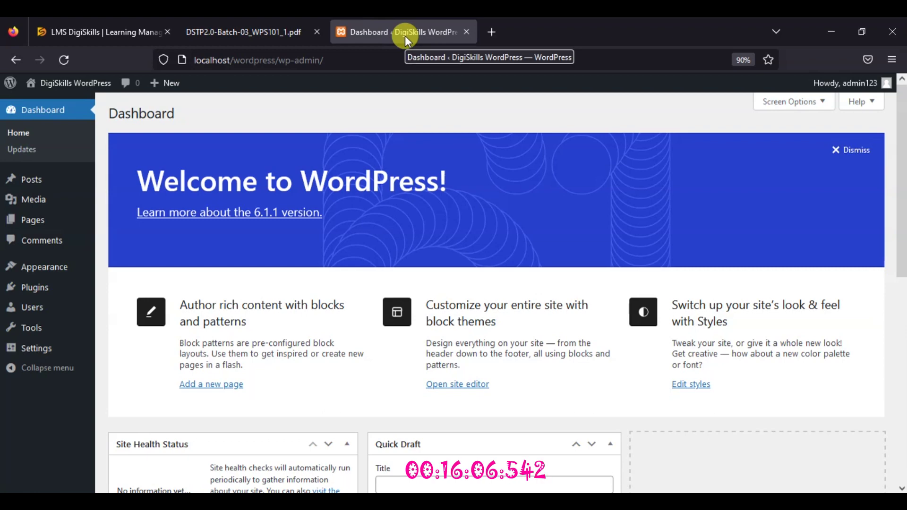
Step: Insert the D.PNG dashboard screenshot into the Word document
key(alt+Tab)
click(98, 50)
click(126, 92)
click(156, 135)
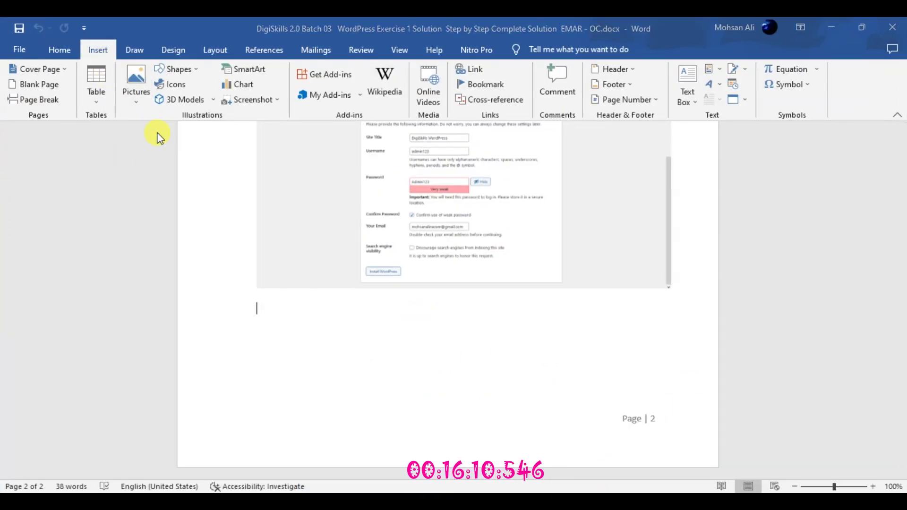
click(328, 312)
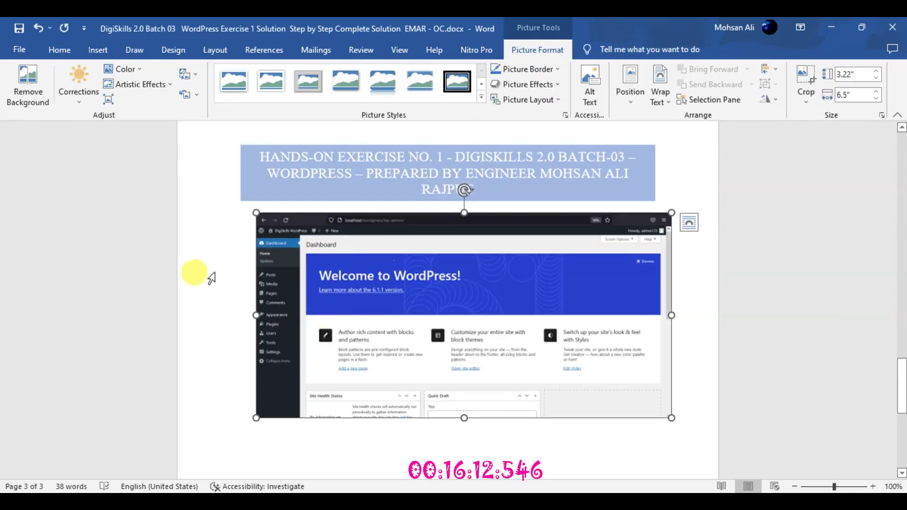
click(202, 283)
Step: Review the screenshots and add an empty line below the dashboard screenshot
click(503, 167)
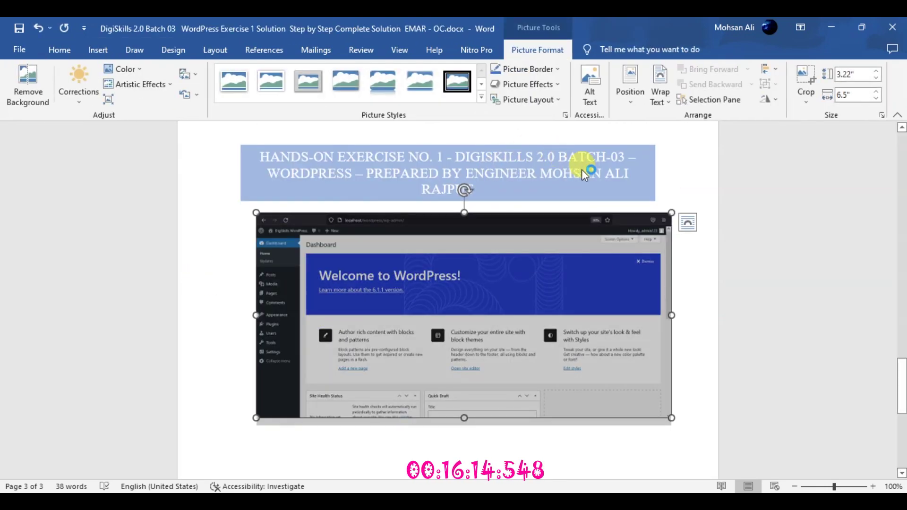
scroll(901, 376, up, 3)
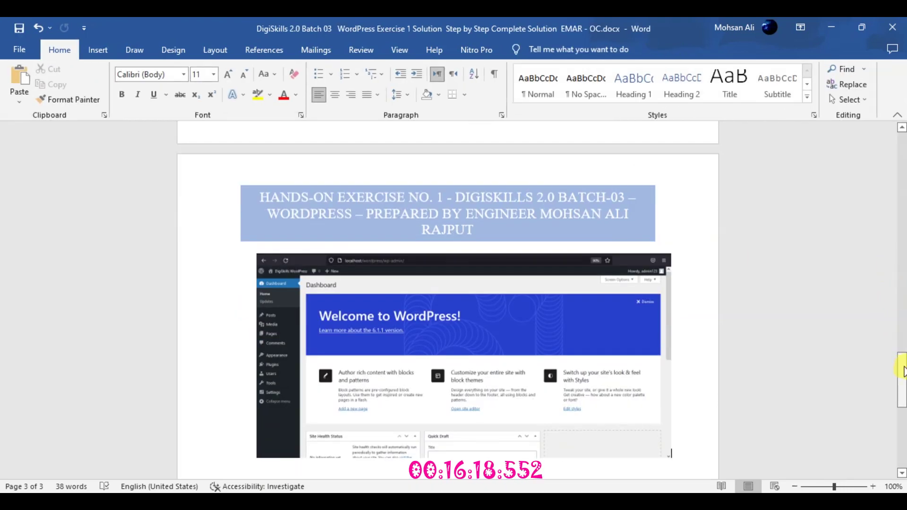
drag(901, 364, 903, 297)
click(644, 268)
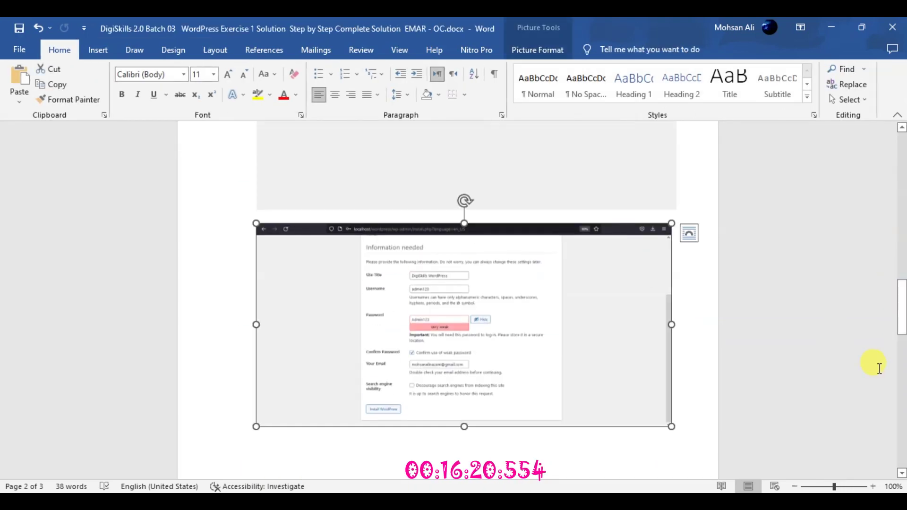
drag(901, 330, 898, 314)
scroll(515, 272, up, 2)
click(515, 271)
mouse_move(902, 203)
mouse_down()
mouse_move(903, 184)
mouse_move(903, 425)
mouse_move(902, 395)
mouse_up()
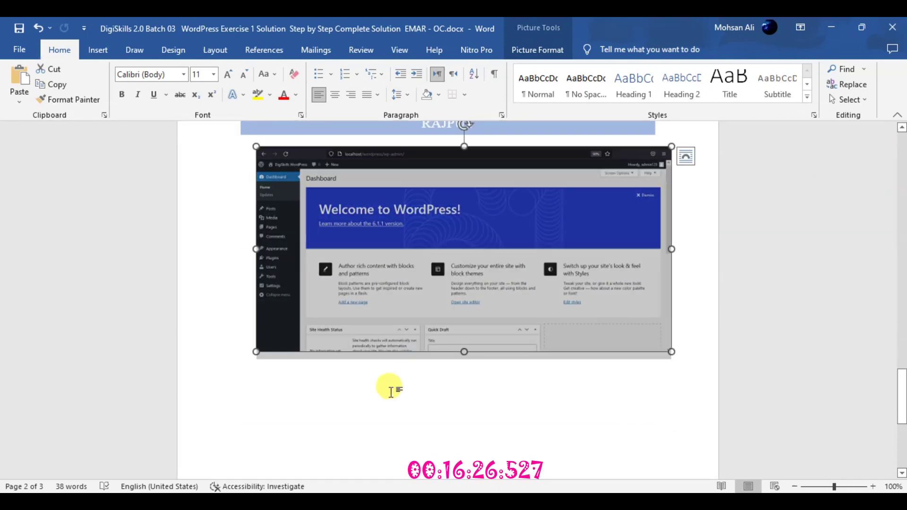
click(683, 345)
key(Return)
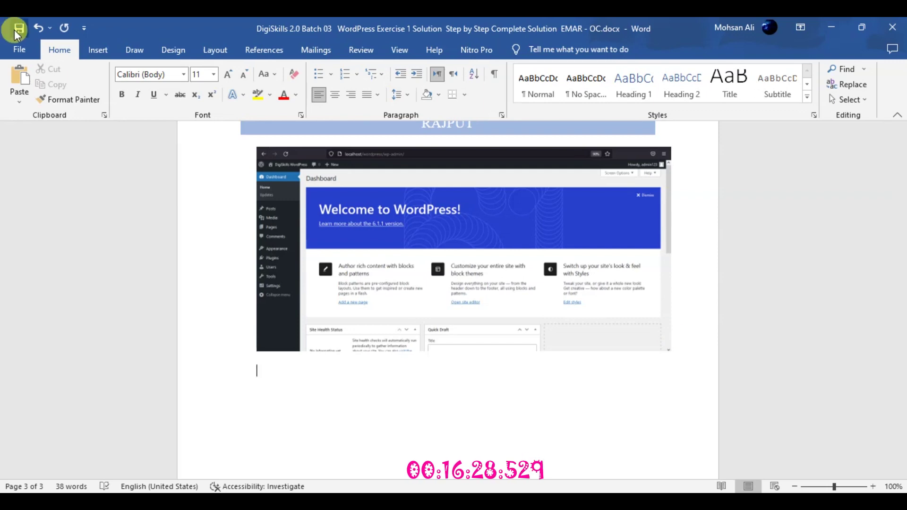
click(831, 27)
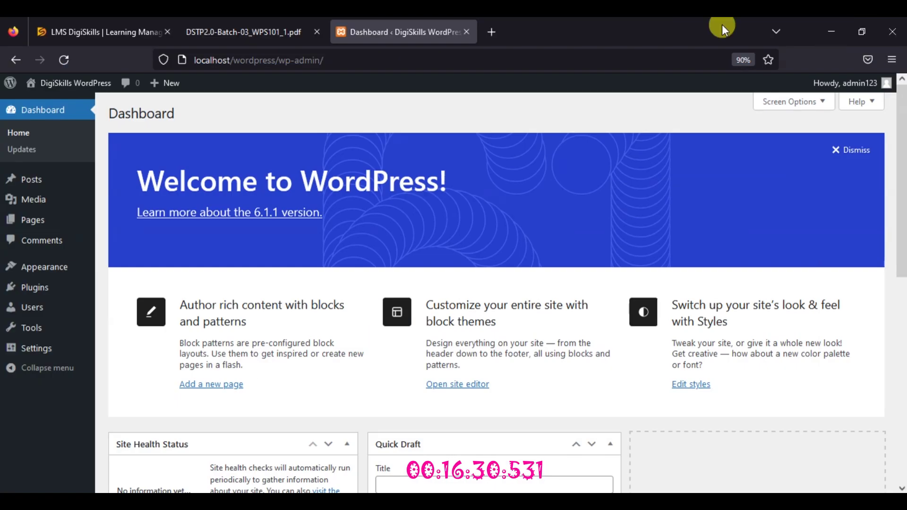
Step: Select 'you are required to create two pages.' in the PDF's Problem Statement
click(228, 34)
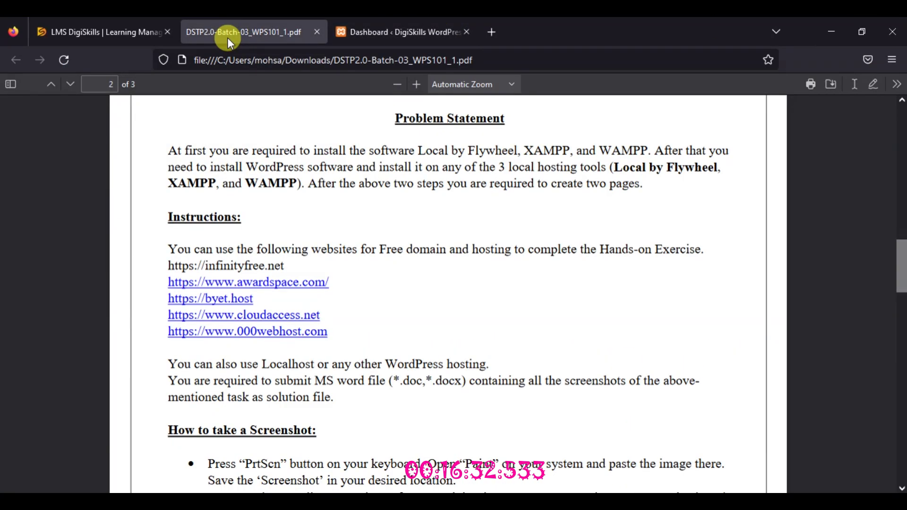
drag(210, 168, 367, 172)
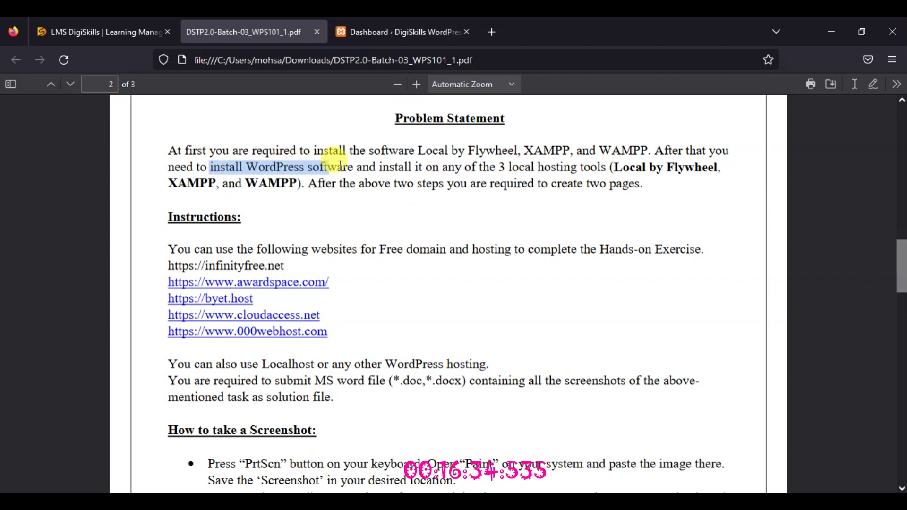
click(368, 172)
drag(169, 183, 216, 185)
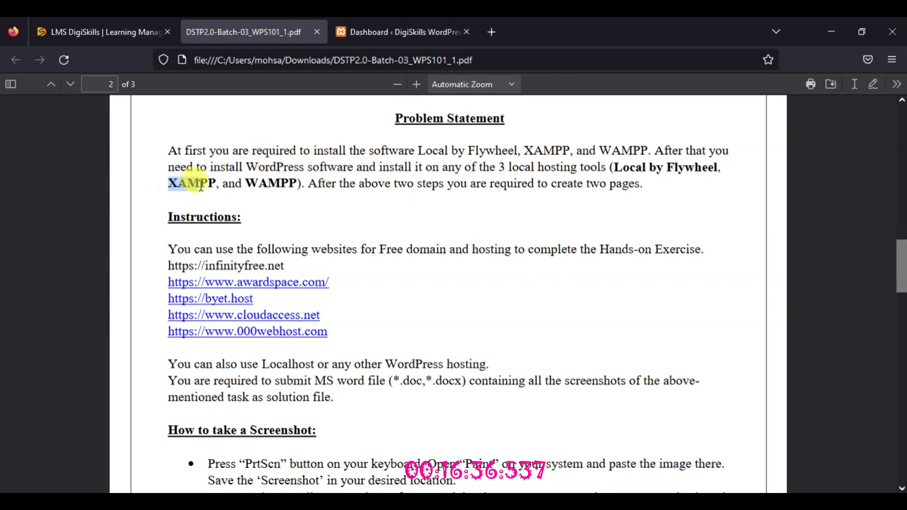
click(288, 182)
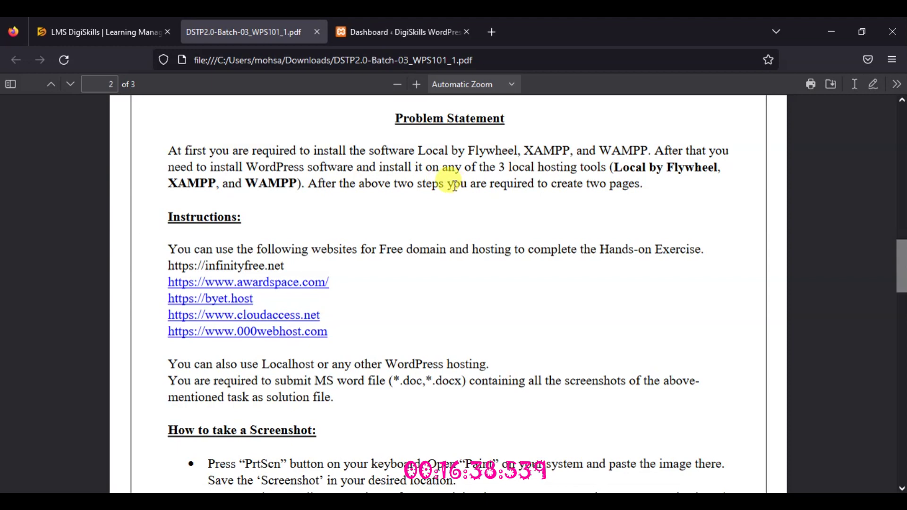
click(635, 181)
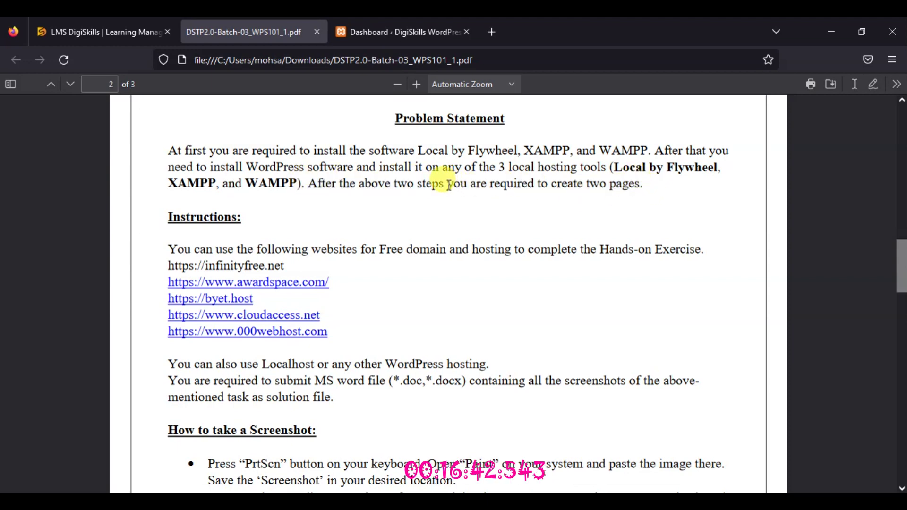
drag(646, 191, 640, 196)
Step: Paste the copied sentence below the dashboard screenshot, capitalizing it as 'You are required...'
right_click(623, 191)
click(648, 202)
key(alt+Tab)
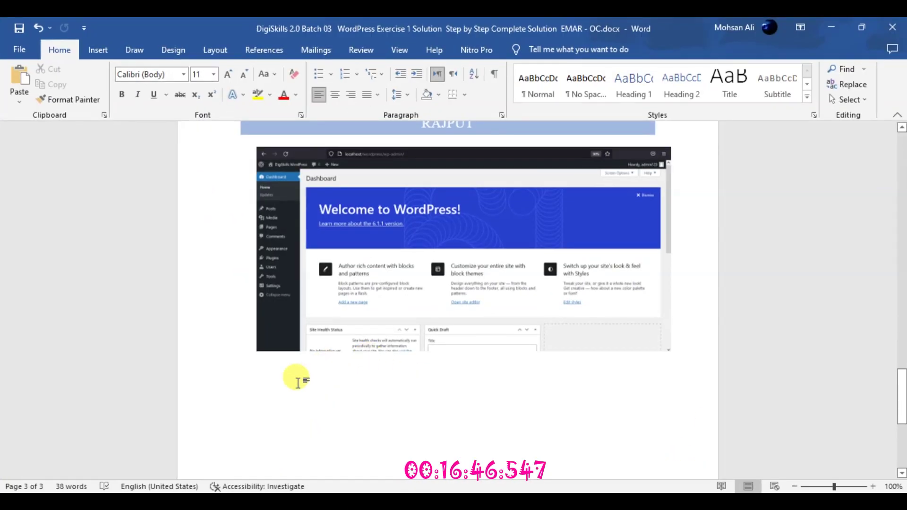
right_click(268, 368)
click(290, 228)
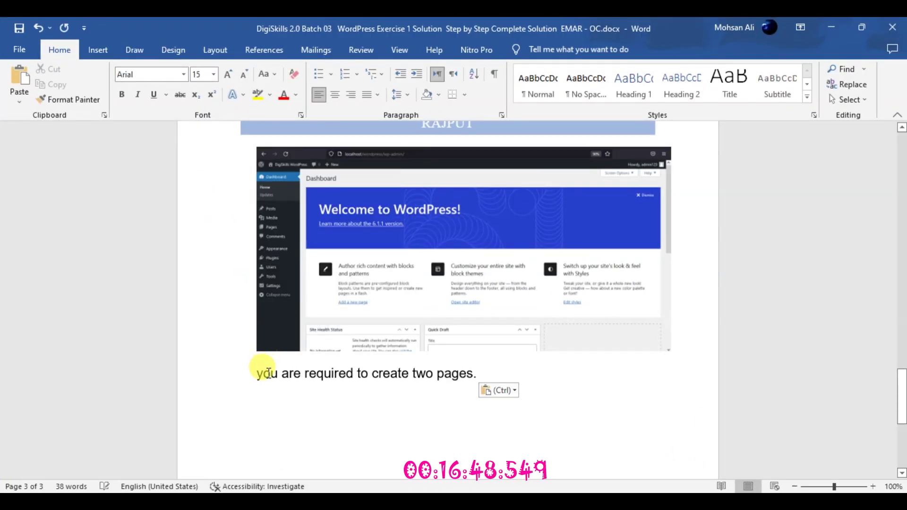
key(BackSpace)
text(Y)
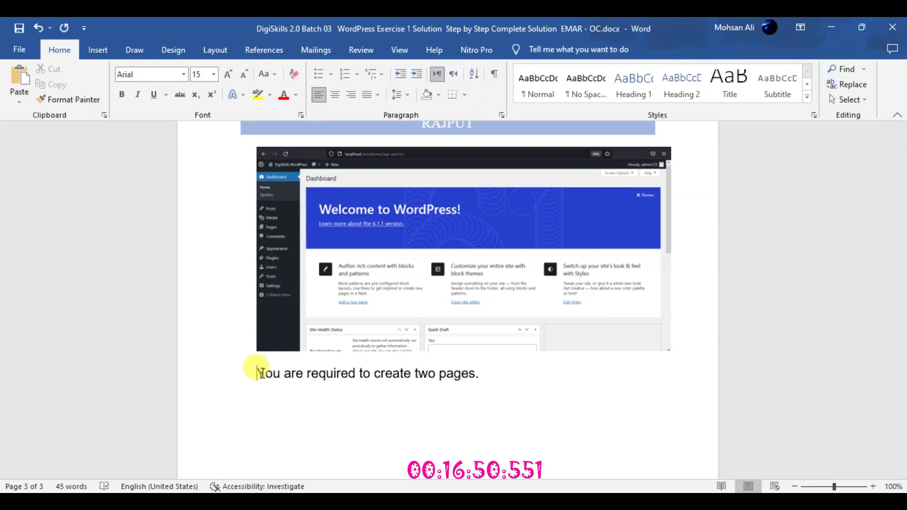
Step: Make the sentence an arrow bullet and add a plain line after it
click(331, 74)
click(328, 146)
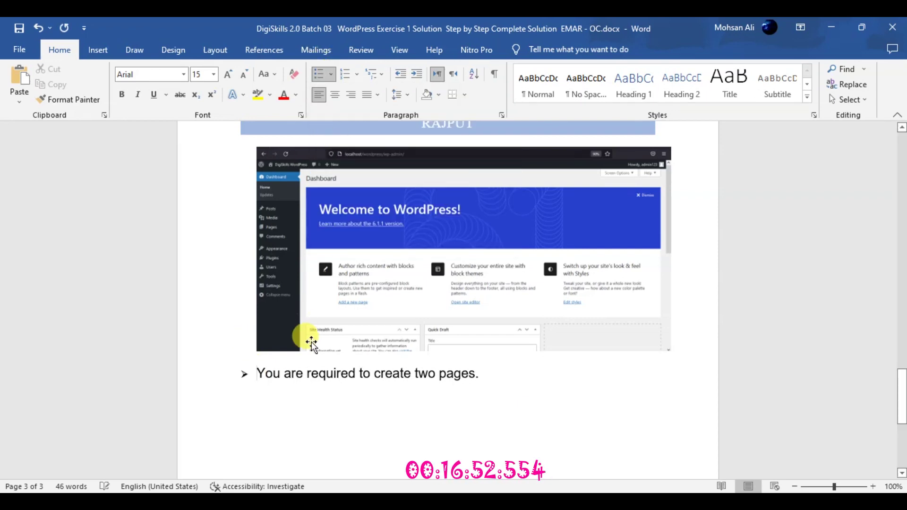
drag(903, 379, 902, 265)
click(901, 208)
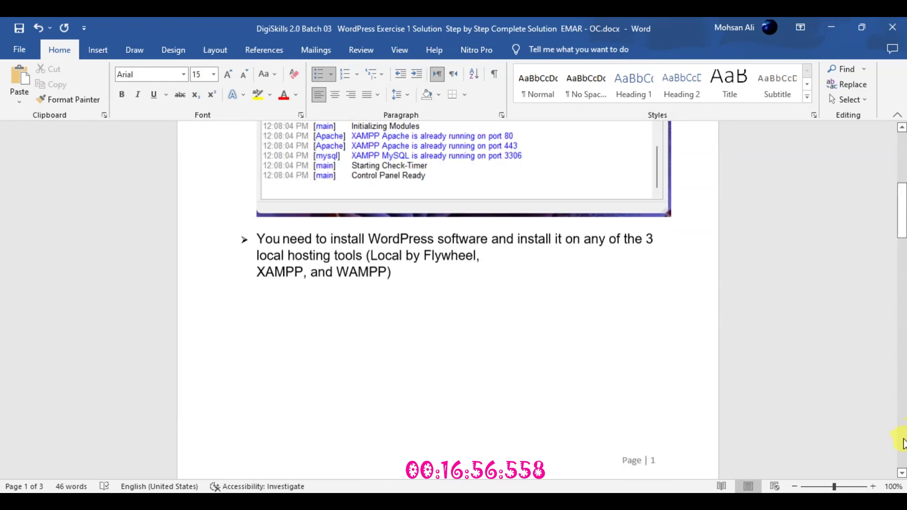
click(903, 439)
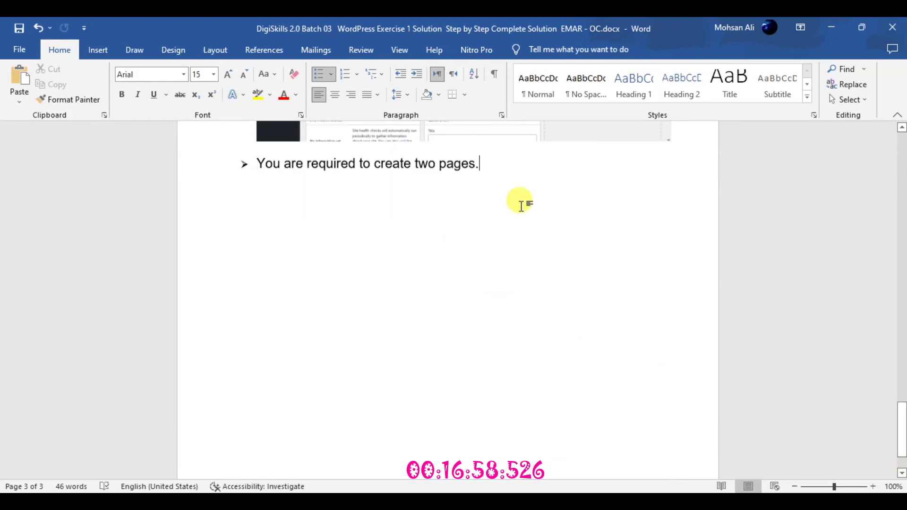
key(Return)
key(Return)
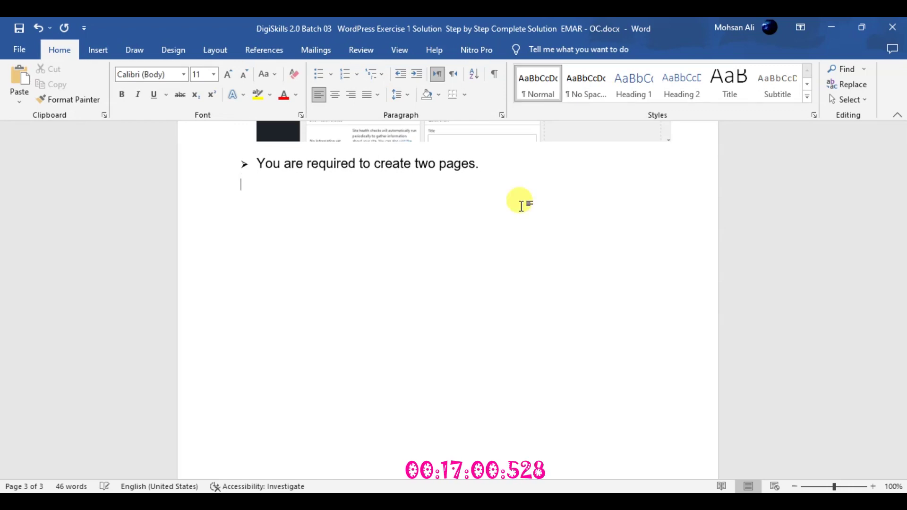
click(832, 24)
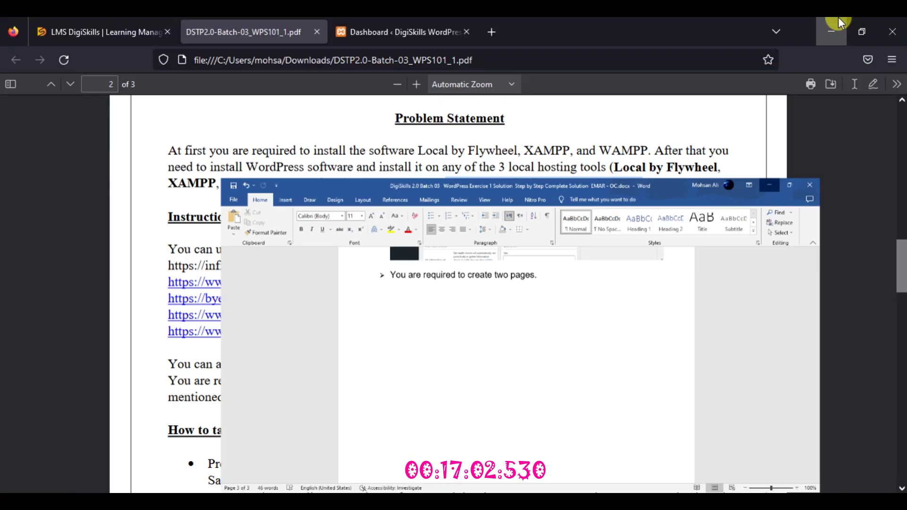
Step: Start a new page, dismiss the welcome guide, and title it 'DigiSkills WordPress'
click(409, 27)
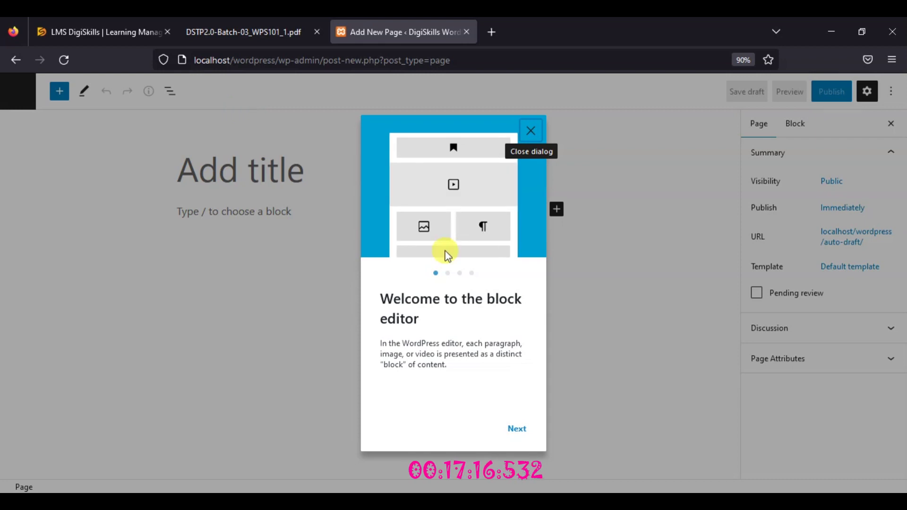
click(517, 430)
click(517, 430)
click(517, 430)
click(517, 431)
click(241, 168)
text(DigiSkills WordPress)
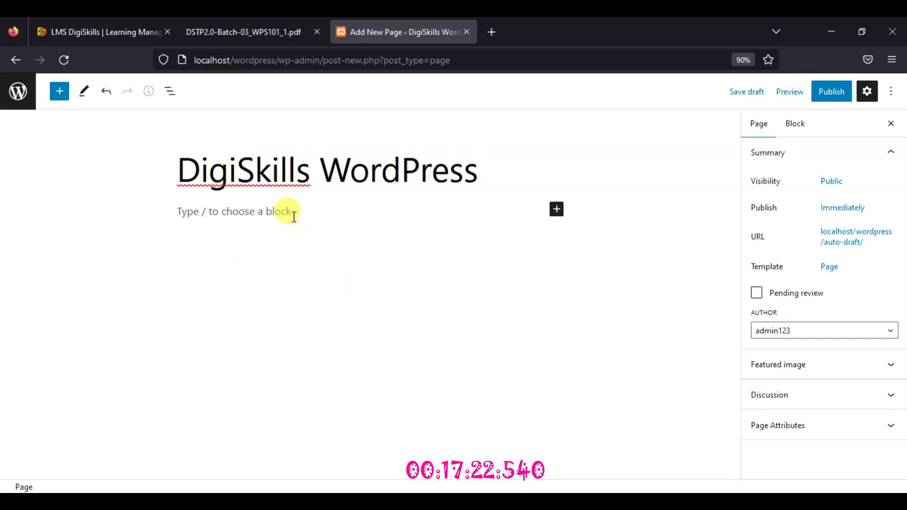
Step: Add an Image block containing the uploaded D.PNG dashboard screenshot
click(294, 217)
click(556, 210)
click(558, 211)
click(557, 212)
click(655, 294)
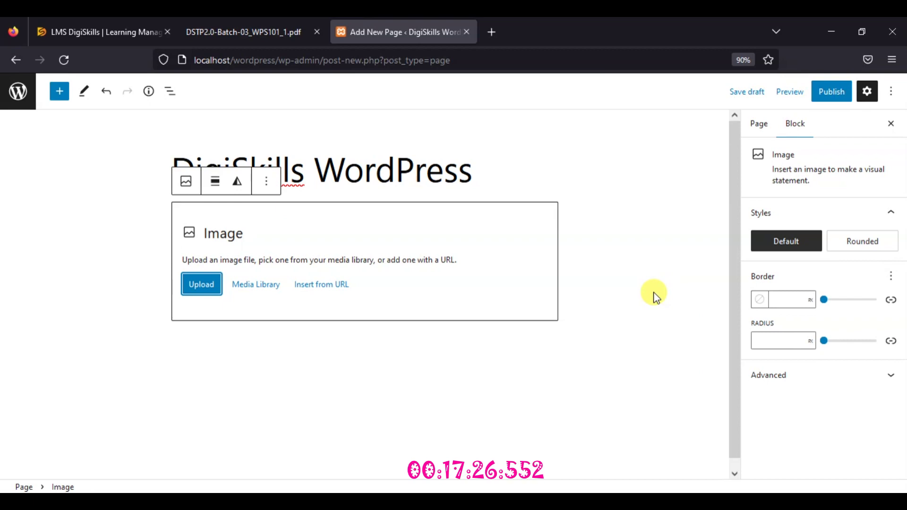
click(201, 285)
click(449, 346)
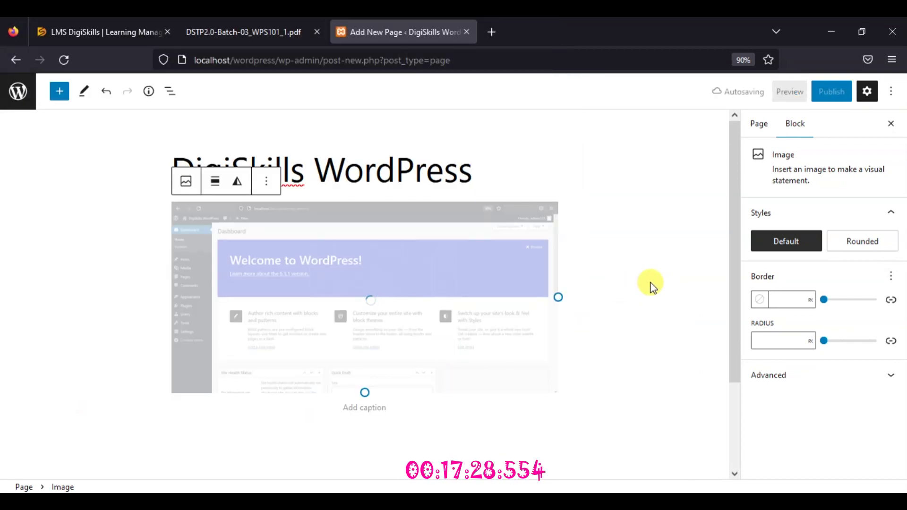
click(649, 265)
scroll(735, 382, down, 3)
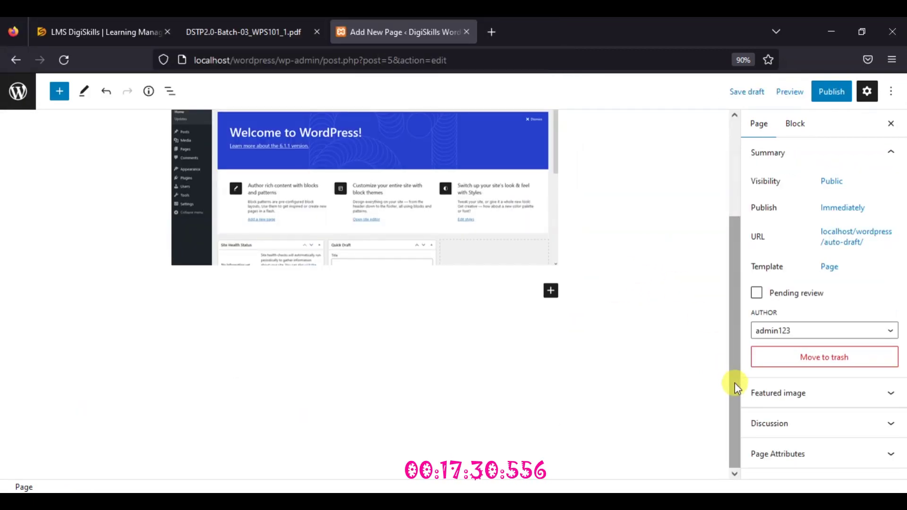
scroll(738, 206, up, 3)
Step: Publish the page, view it, then return to the Pages list
click(830, 90)
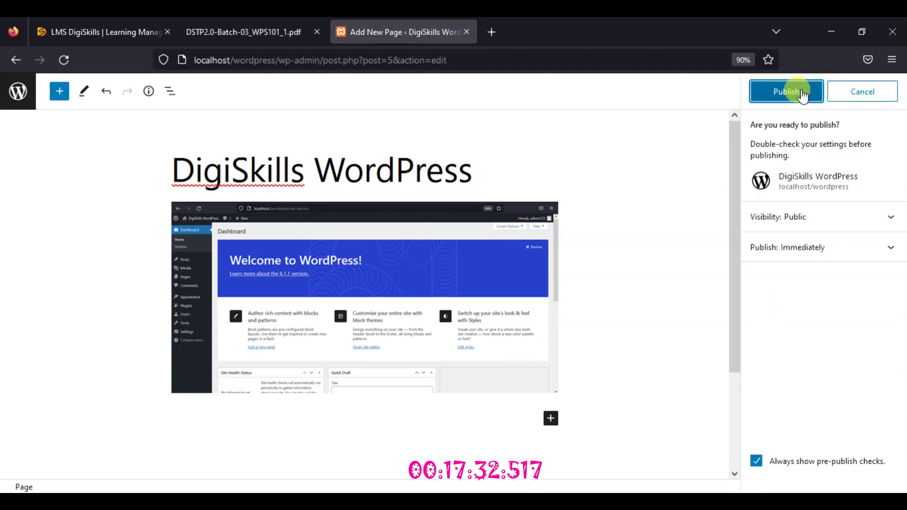
click(802, 94)
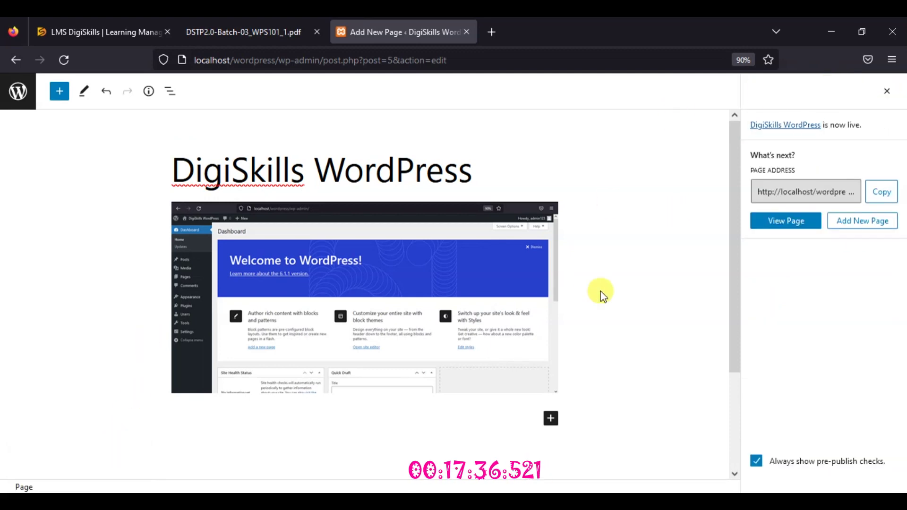
click(788, 223)
scroll(709, 237, down, 3)
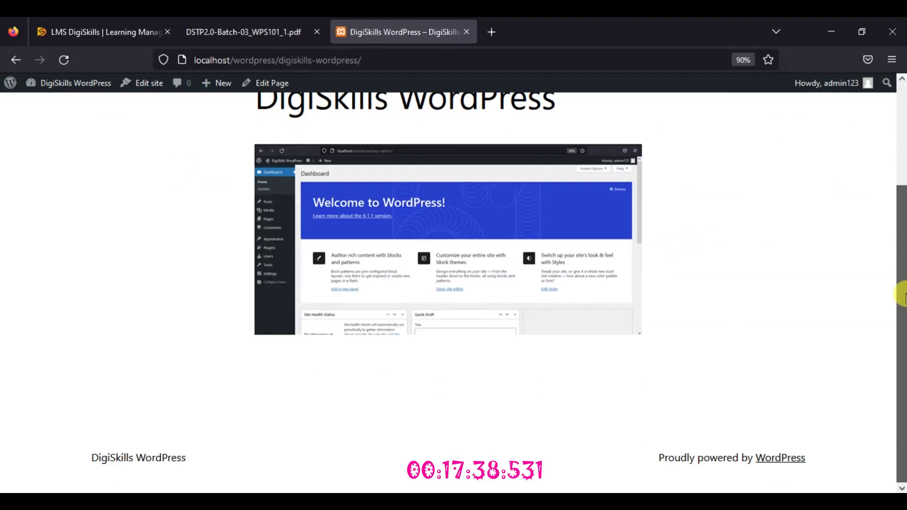
click(17, 62)
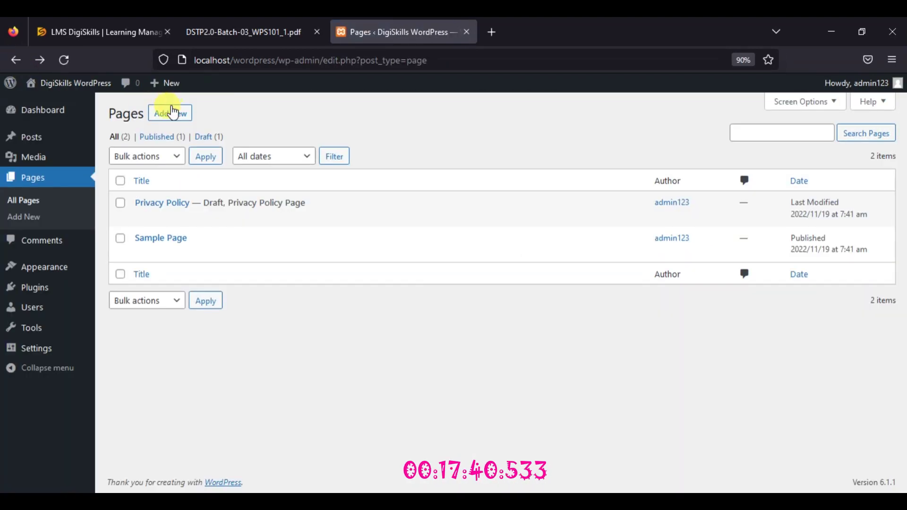
Step: Create a new DigiSkills XAMPP page with an Image block holding the A.PNG XAMPP screenshot
click(172, 113)
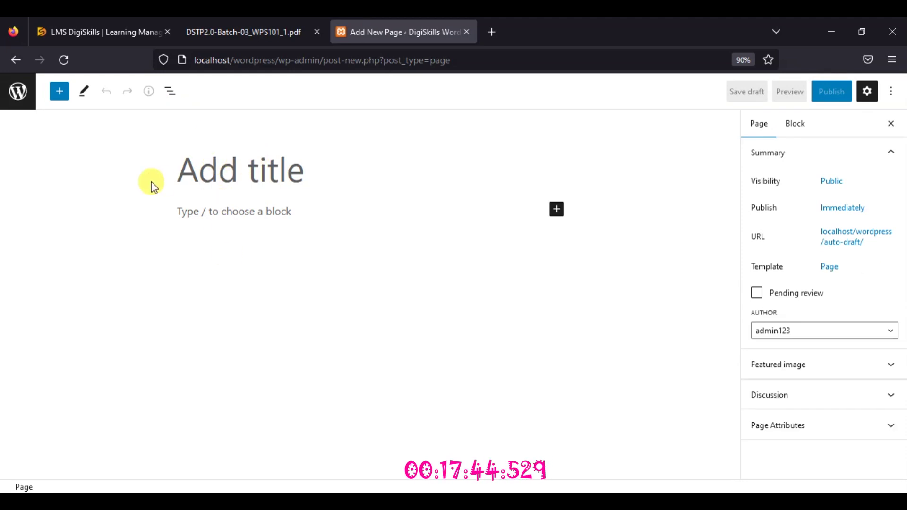
text(DigiSkills XAMPP)
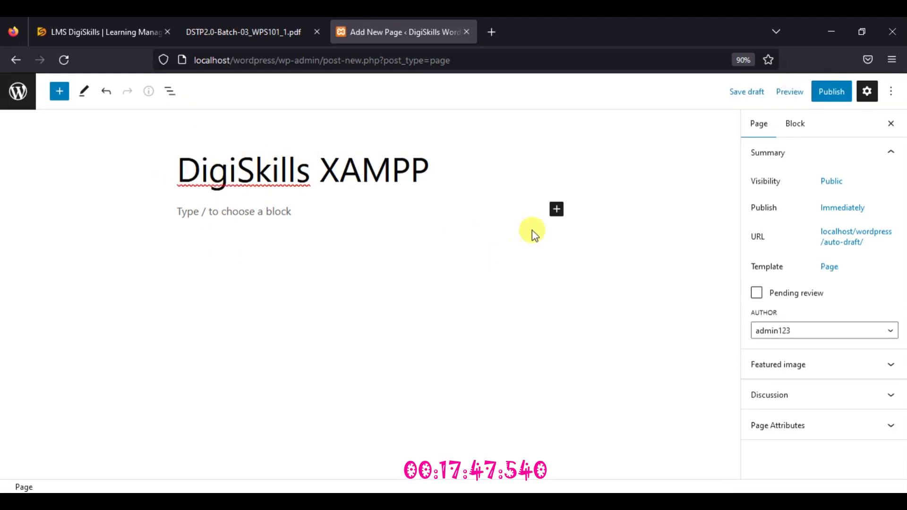
click(557, 209)
click(653, 299)
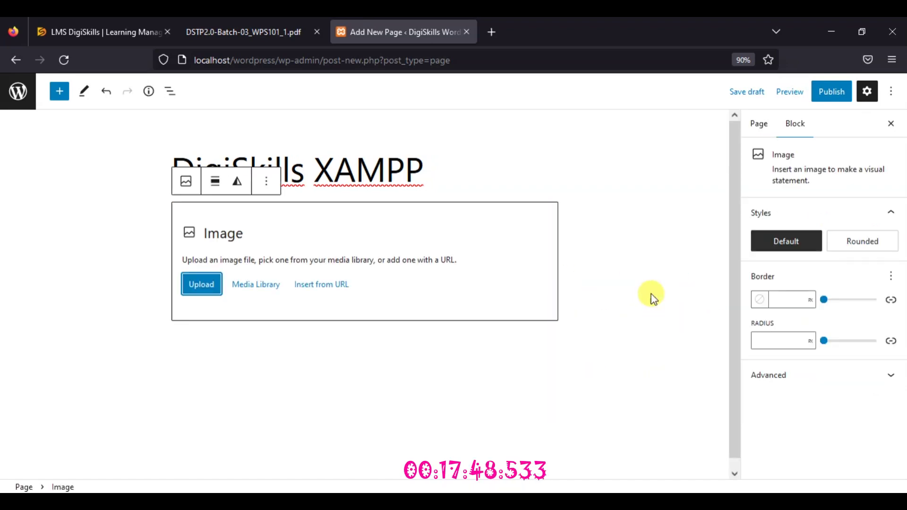
click(207, 283)
click(174, 244)
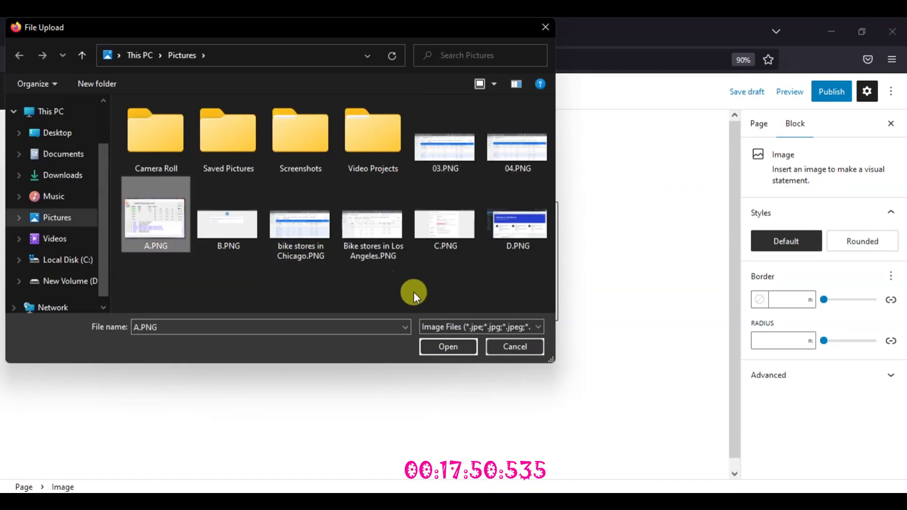
click(444, 347)
Step: Publish the DigiSkills XAMPP page
click(832, 91)
click(789, 91)
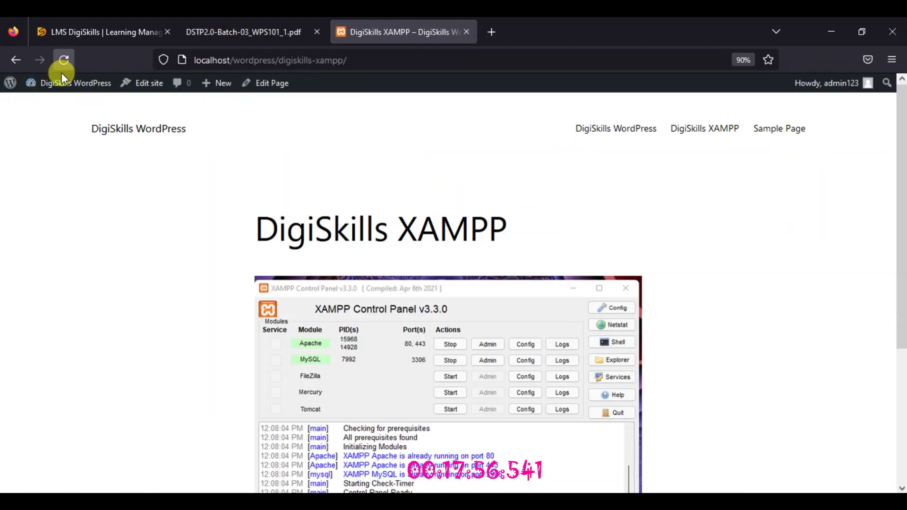
scroll(476, 277, down, 3)
scroll(476, 278, down, 6)
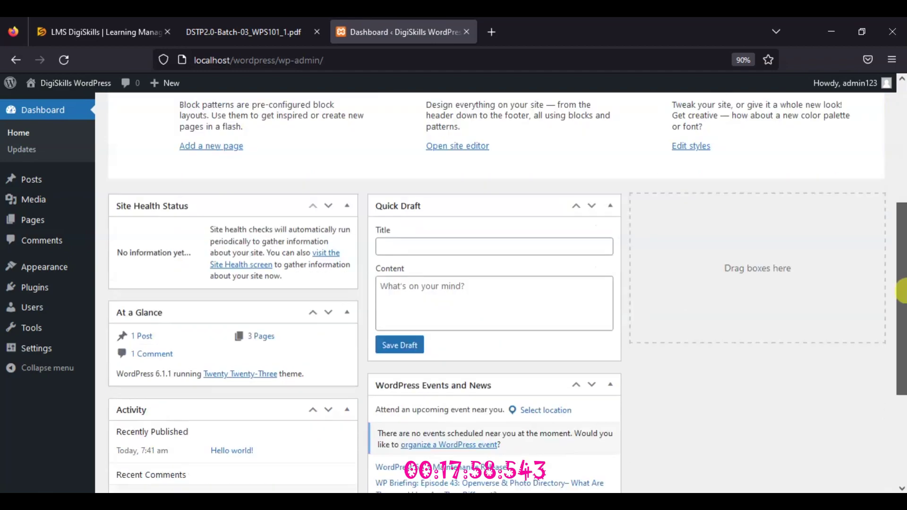
mouse_move(32, 220)
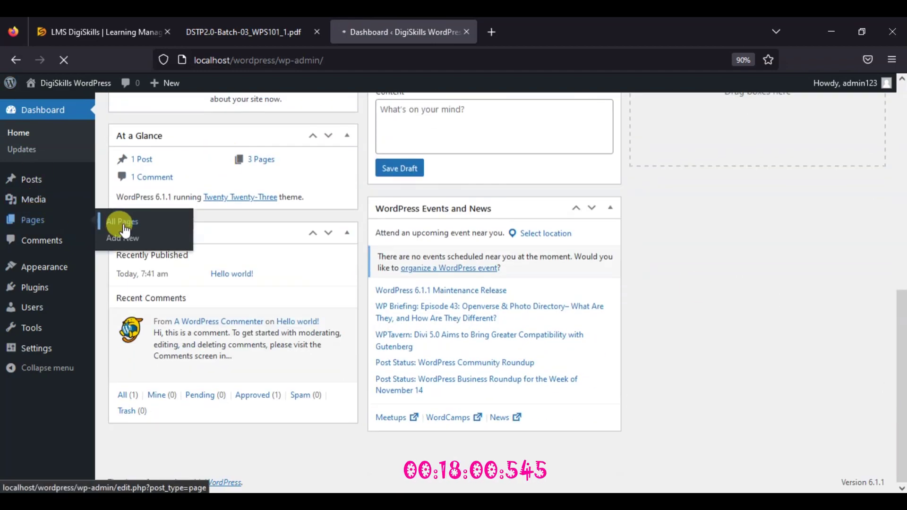
Step: Capture the WordPress All Pages list of four pages with Snipping Tool
click(123, 222)
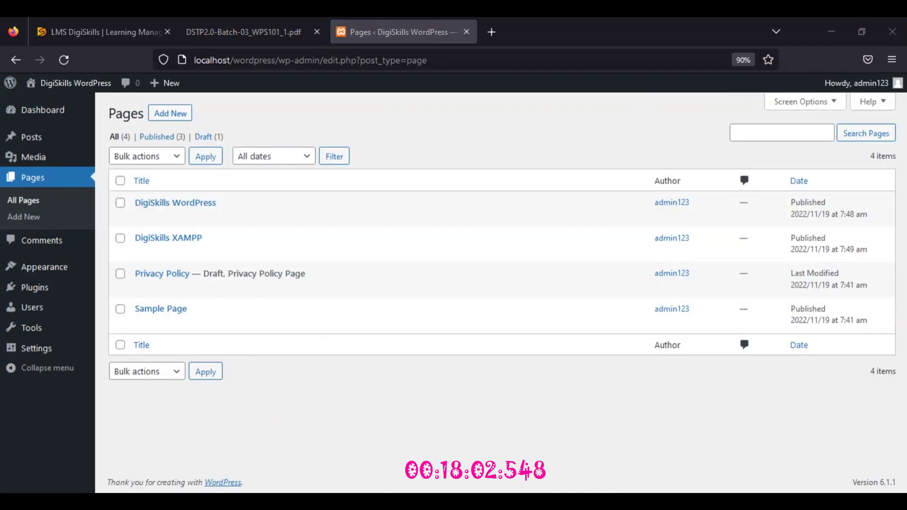
click(381, 177)
drag(1, 17, 875, 429)
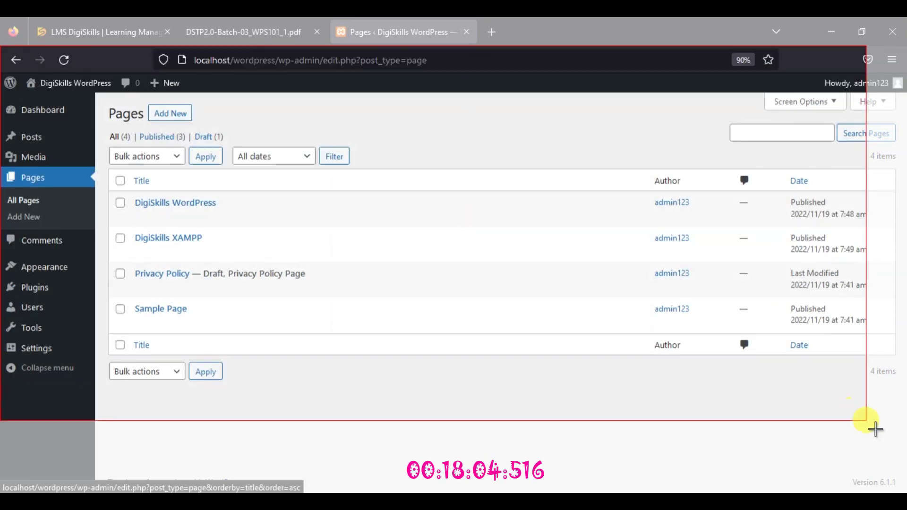
Step: Save the capture as the PNG picture E, then return to Word
click(176, 63)
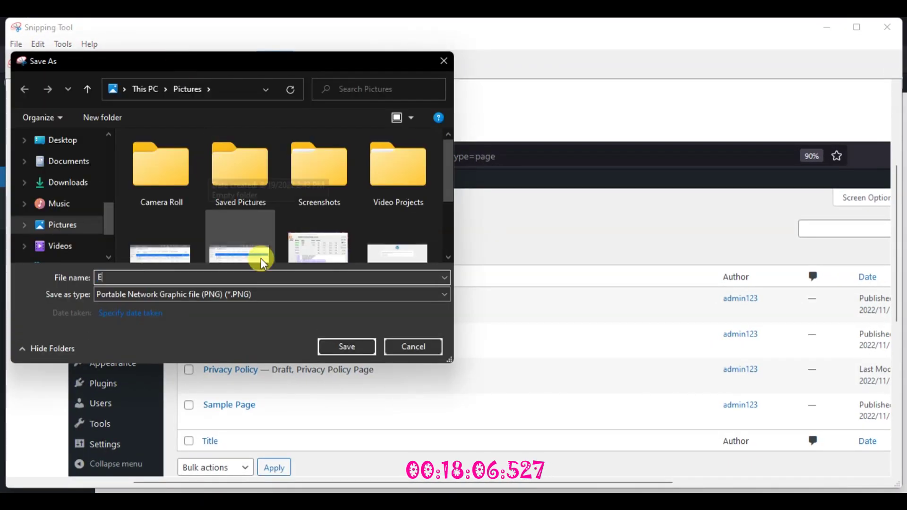
click(419, 346)
key(alt+Tab)
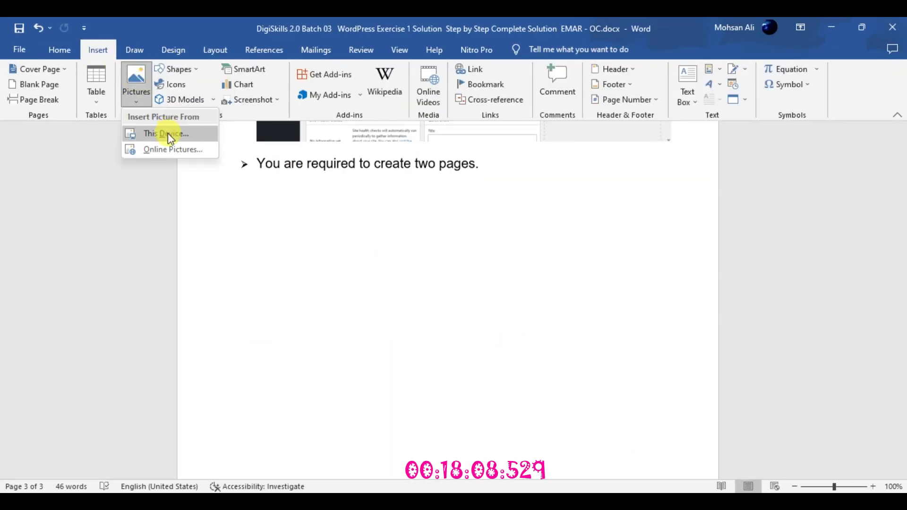
Step: Insert the E.PNG pages-list screenshot under the two-pages bullet and make it taller
click(168, 133)
scroll(435, 233, down, 5)
click(156, 241)
click(345, 325)
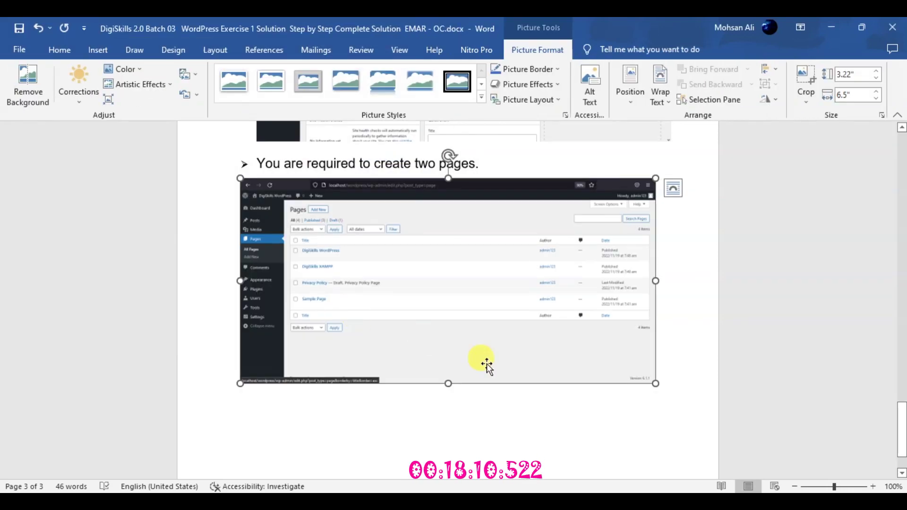
drag(449, 384, 449, 406)
Step: End with "That's All." set to 20 pt, centred and highlighted yellow
click(284, 441)
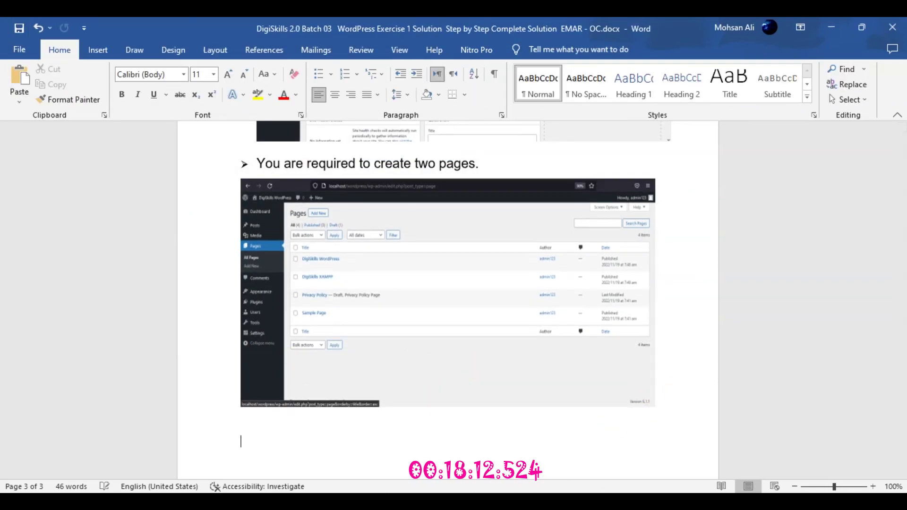
text(That’s All.)
drag(284, 441, 222, 432)
click(228, 75)
click(229, 74)
click(229, 74)
key(ctrl+e)
drag(902, 420, 902, 433)
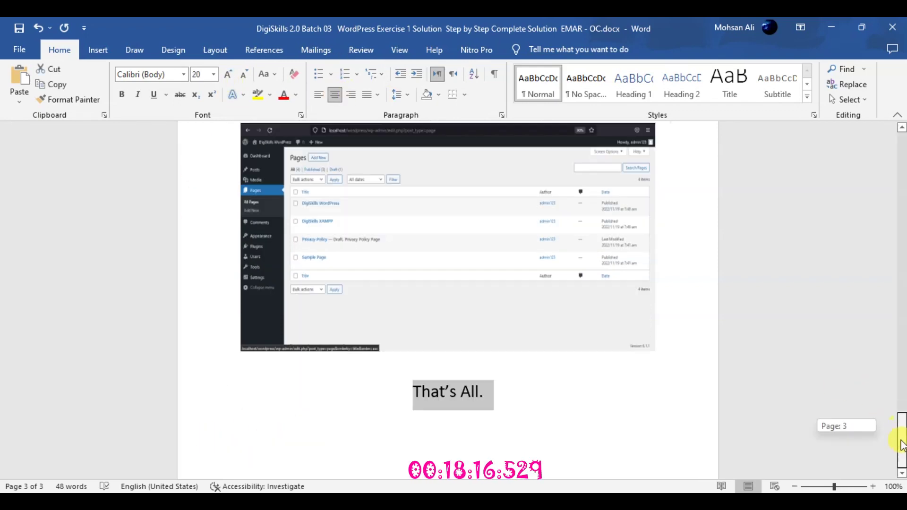
click(257, 94)
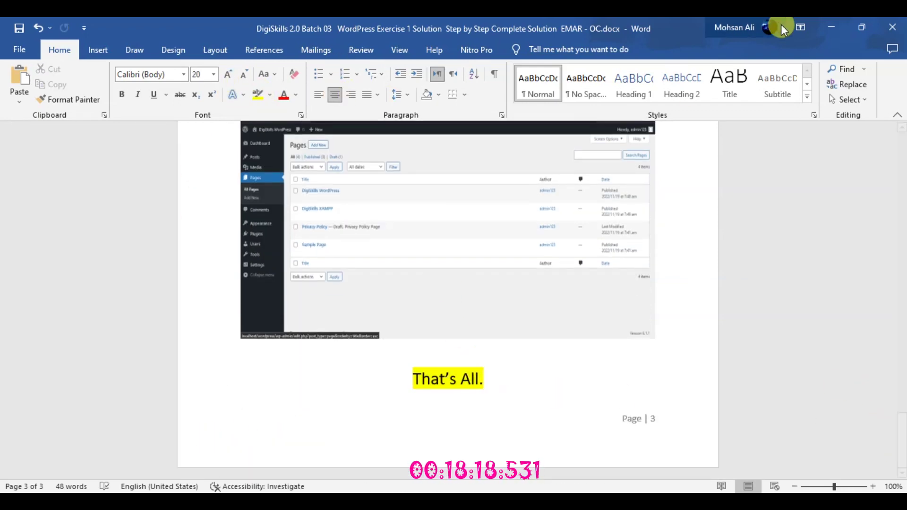
Step: Minimise Word and Snipping Tool and return to the WordPress admin dashboard
click(832, 27)
click(828, 27)
click(49, 115)
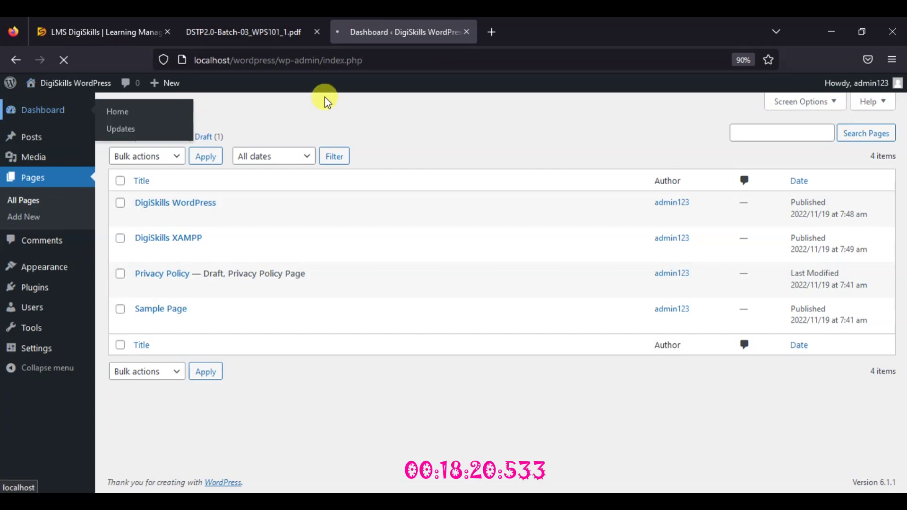
Step: Close the Dashboard and PDF tabs, open the exercise's Submit page, and return to Word
click(466, 32)
click(316, 32)
click(642, 386)
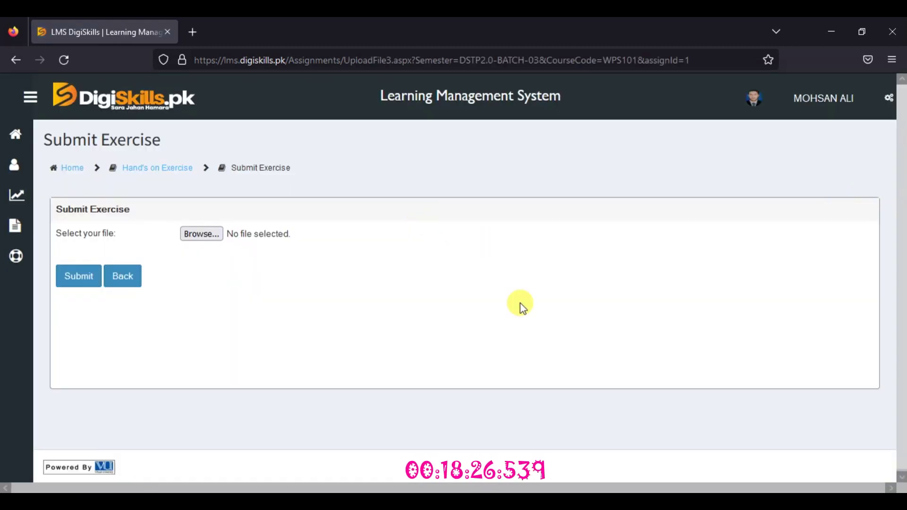
key(alt+Tab)
drag(903, 151, 902, 142)
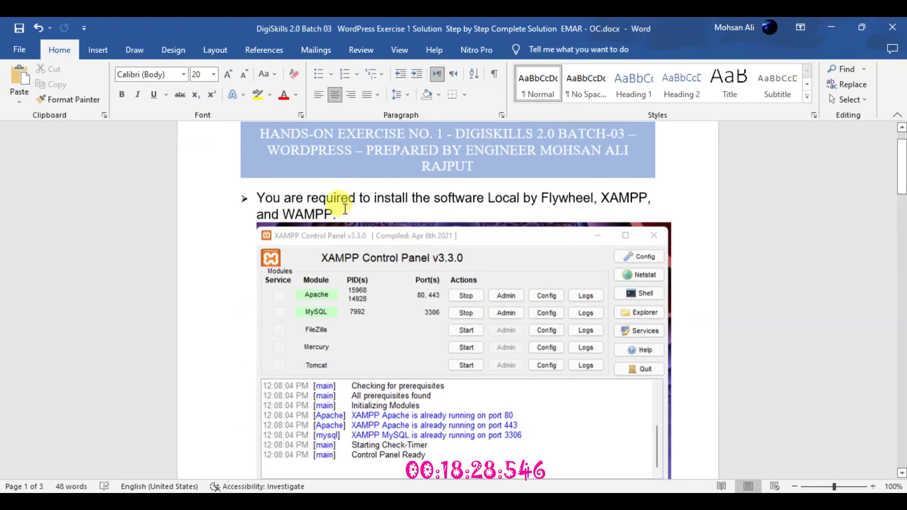
Step: Add a blank unbulleted line after the WAMPP bullet and highlight the first two task bullets yellow
click(346, 213)
key(Return)
key(BackSpace)
drag(346, 213, 282, 199)
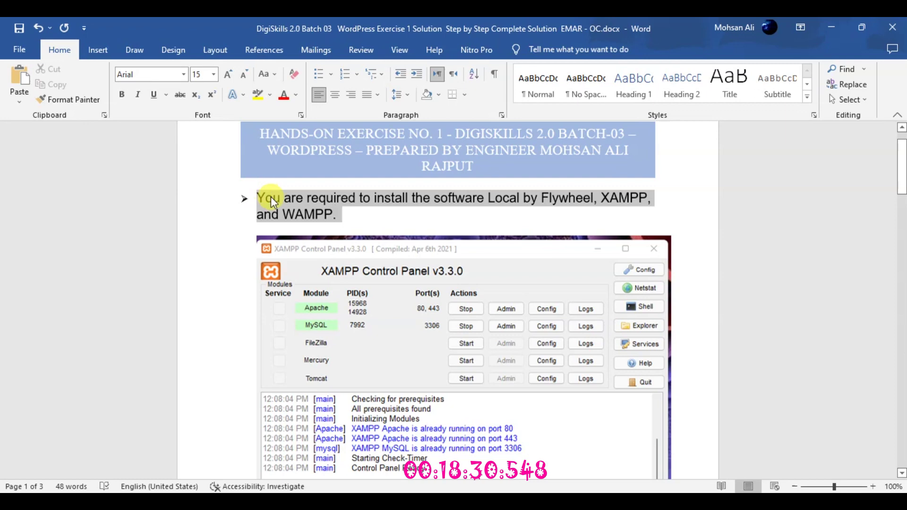
click(903, 352)
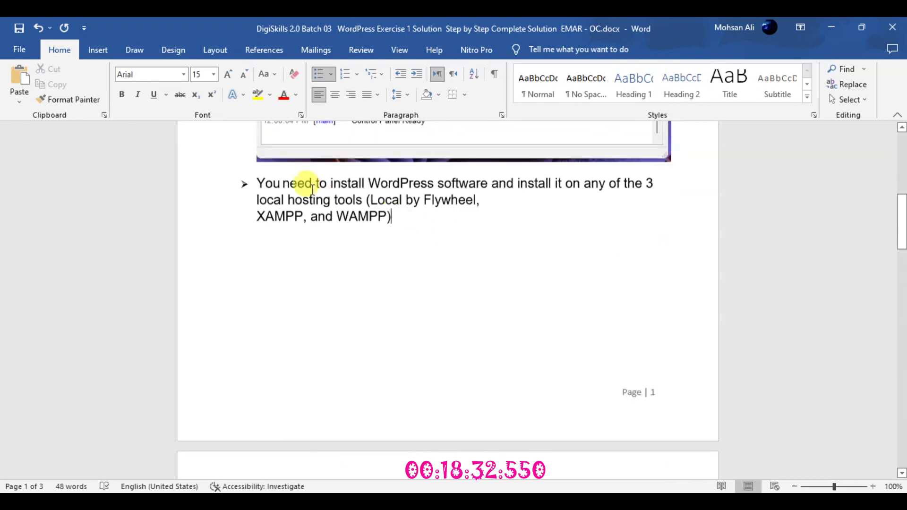
drag(409, 213, 260, 182)
click(902, 385)
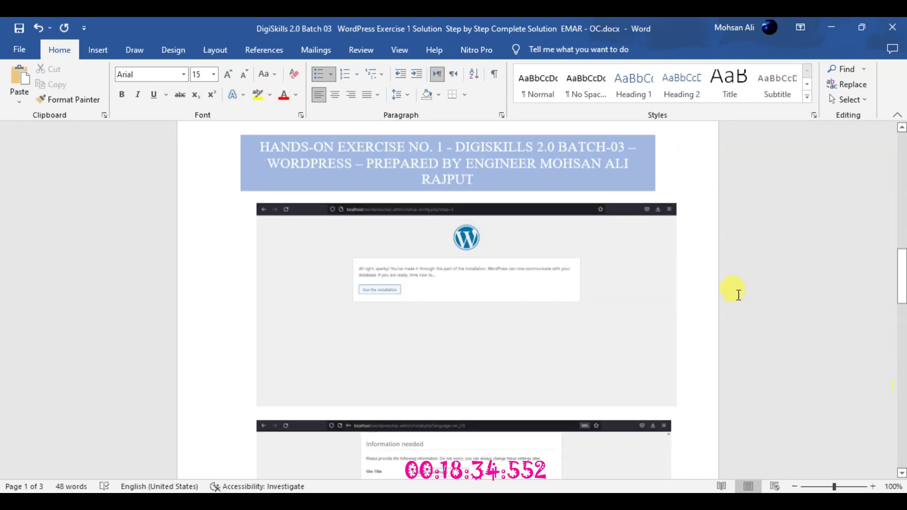
Step: Resize the WordPress screenshot and pull it onto page 1 under the second bullet
click(467, 404)
drag(467, 406, 467, 341)
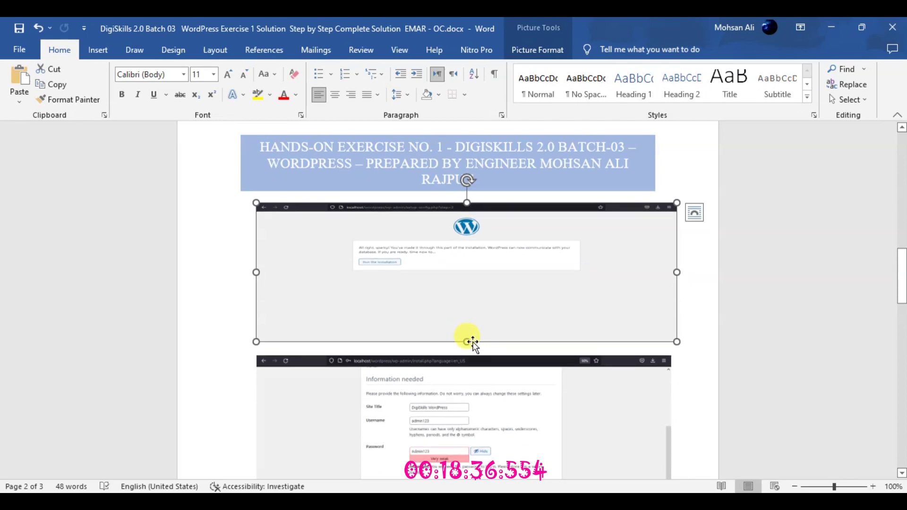
drag(903, 279, 903, 222)
click(520, 243)
key(Delete)
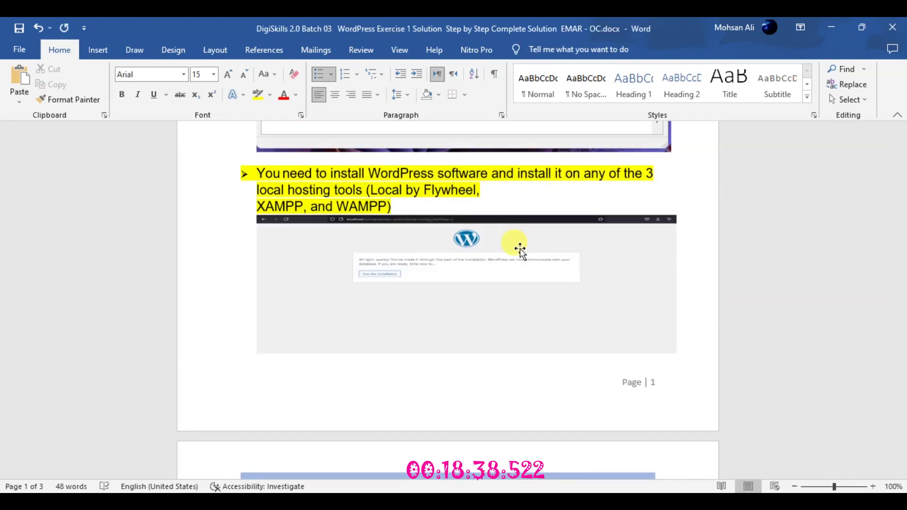
click(465, 331)
drag(465, 355, 465, 366)
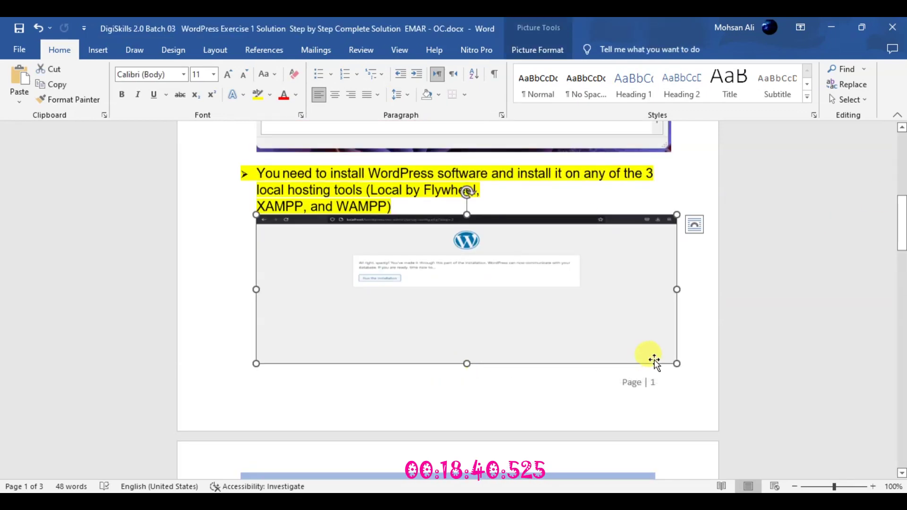
Step: Highlight the create-two-pages bullet in yellow
click(900, 375)
click(901, 376)
drag(500, 300, 282, 295)
triple_click(282, 296)
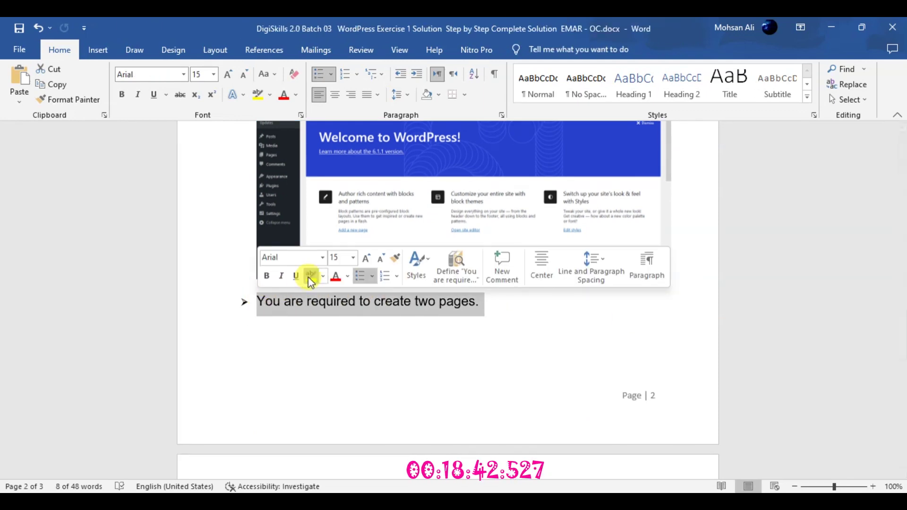
click(309, 276)
click(470, 303)
Step: Add SOLUTION after 'NO. 1' in the header title, then close the document
click(901, 142)
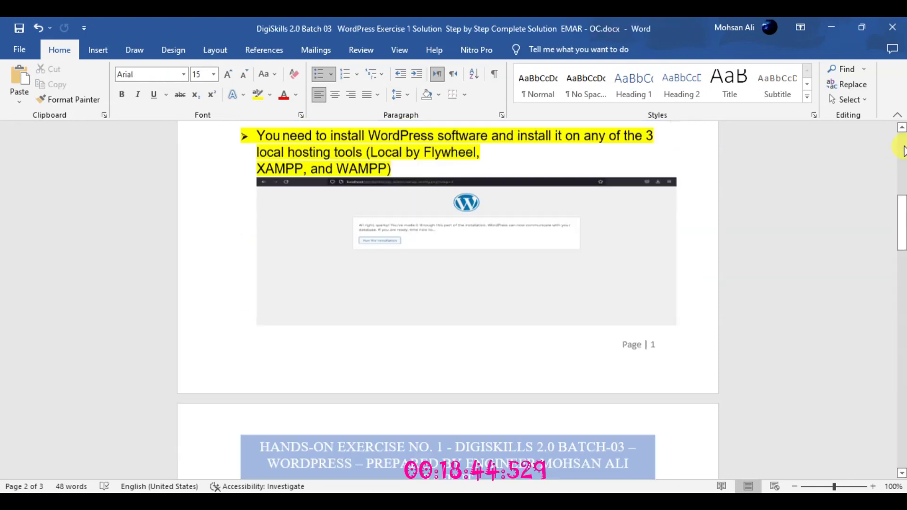
click(901, 125)
click(902, 125)
double_click(357, 181)
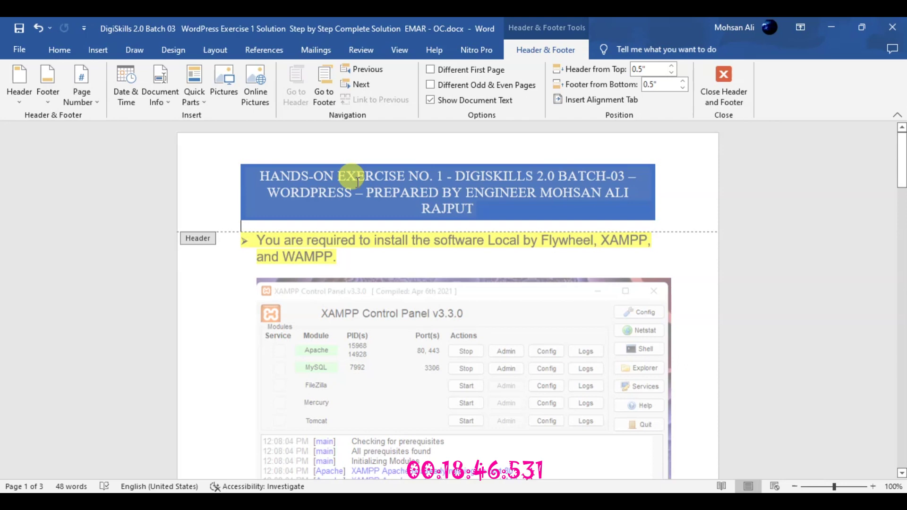
click(450, 175)
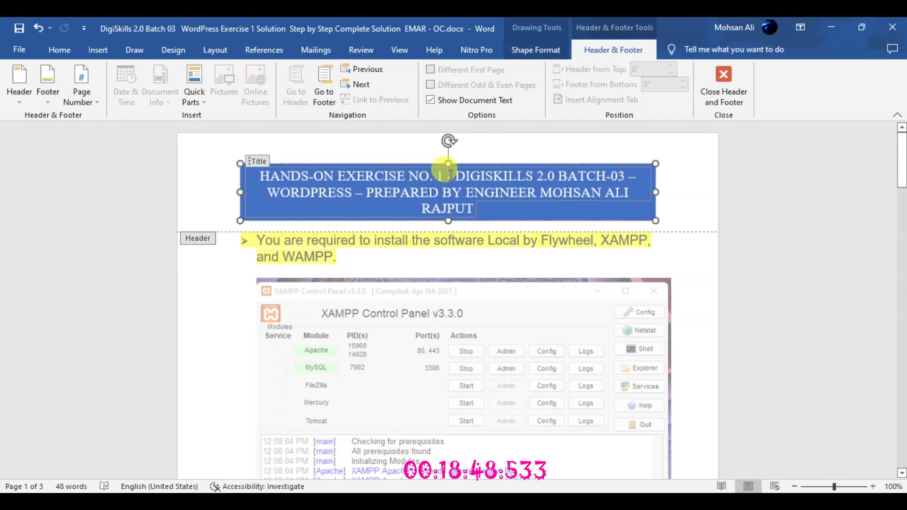
text(SOLUTION)
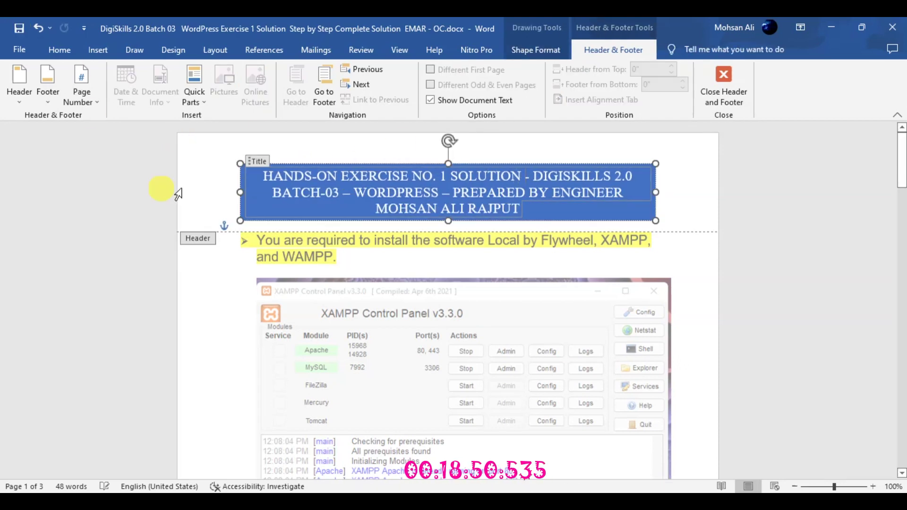
double_click(363, 272)
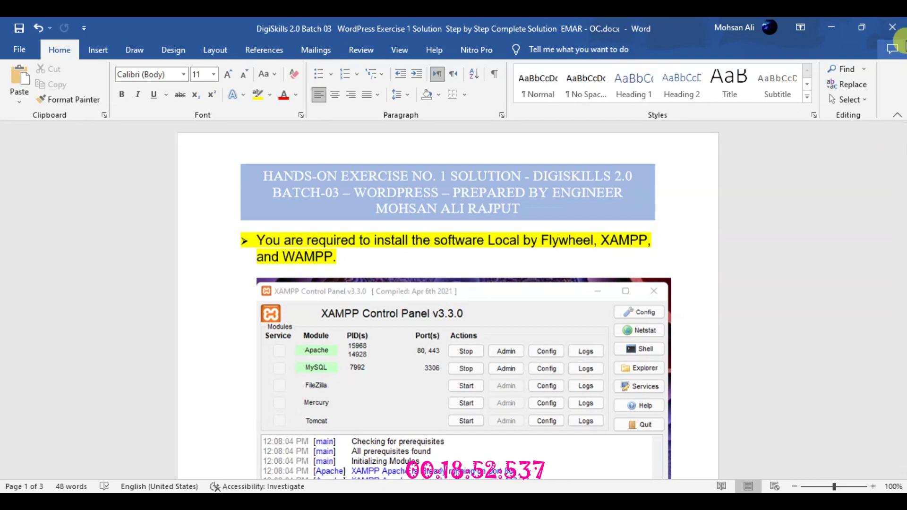
click(893, 27)
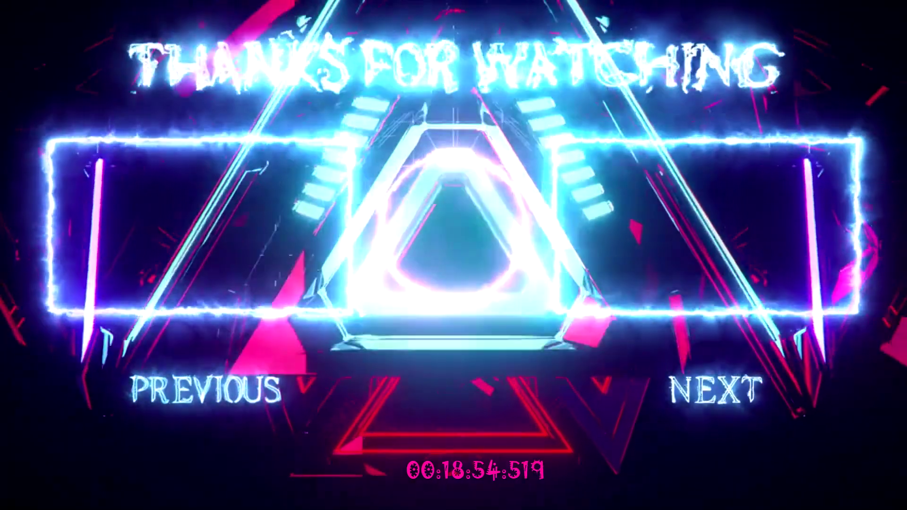